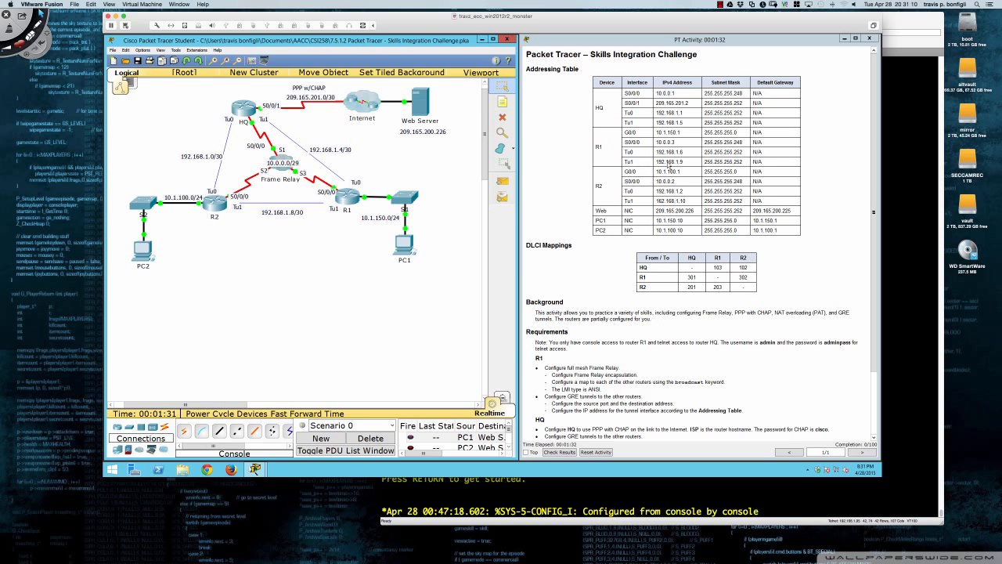
Scroll the instructions down to the Requirements and Verify End-to-End Connectivity sections.
{"action": "scroll", "coordinate": [584, 233], "scroll_direction": "down", "scroll_amount": 1}
{"action": "scroll", "coordinate": [580, 233], "scroll_direction": "down", "scroll_amount": 2}
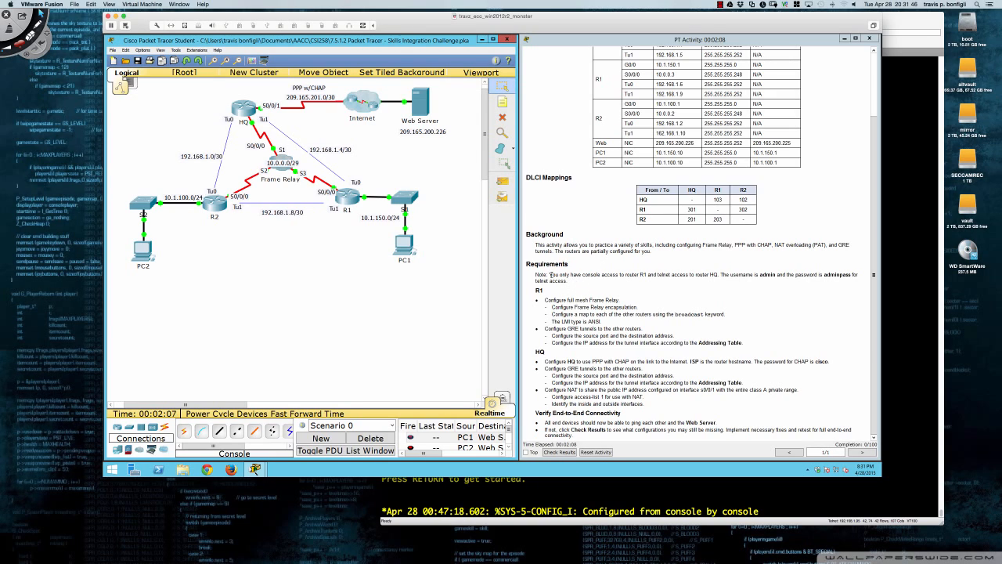
Highlight the console and telnet access note and the word HQ in the instructions.
{"action": "left_click_drag", "start_coordinate": [550, 275], "coordinate": [707, 275]}
{"action": "left_click", "coordinate": [707, 275]}
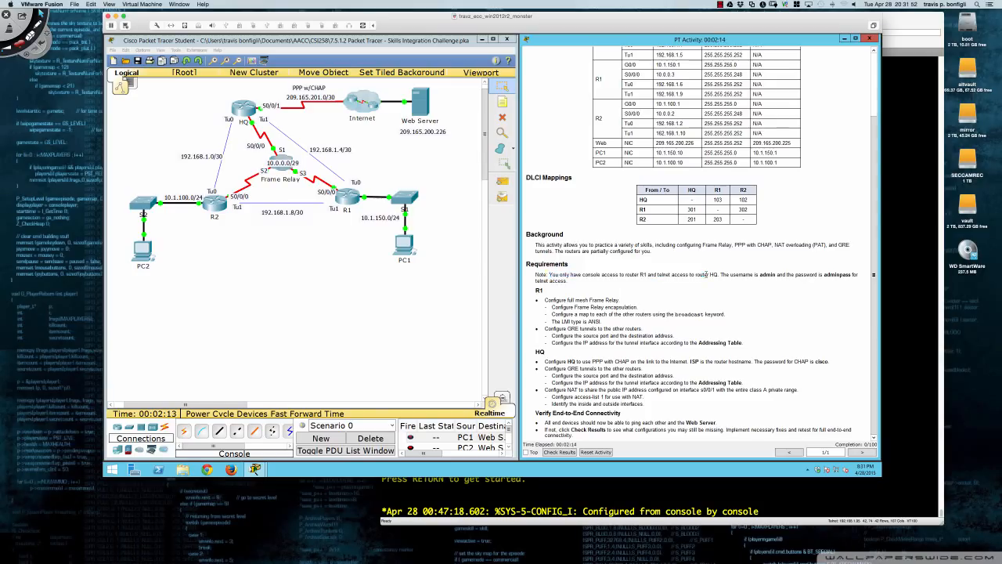
{"action": "double_click", "coordinate": [712, 275]}
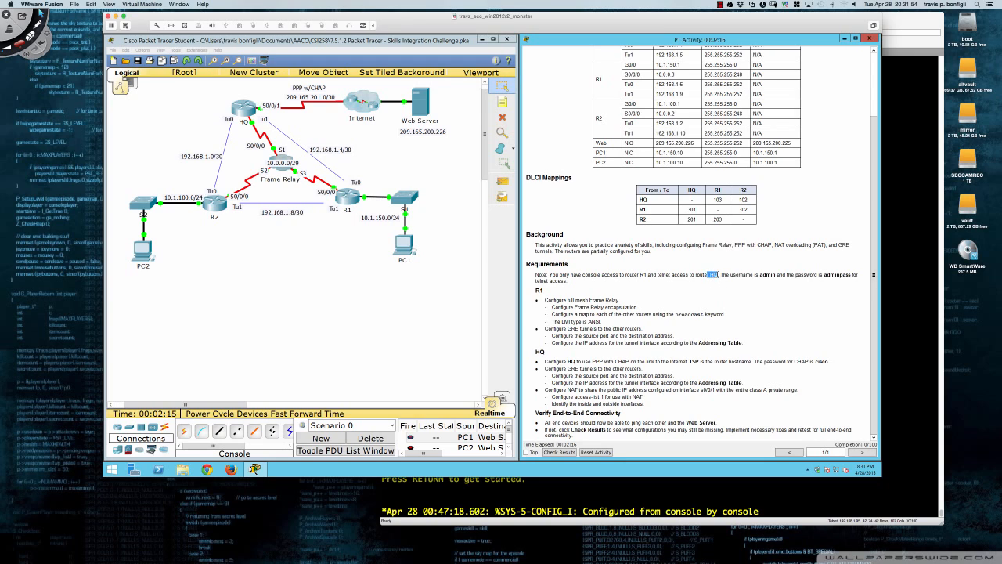
{"action": "left_click", "coordinate": [689, 282]}
Connect a console cable from PC1's RS232 port to R1's Console port.
{"action": "left_click", "coordinate": [201, 431]}
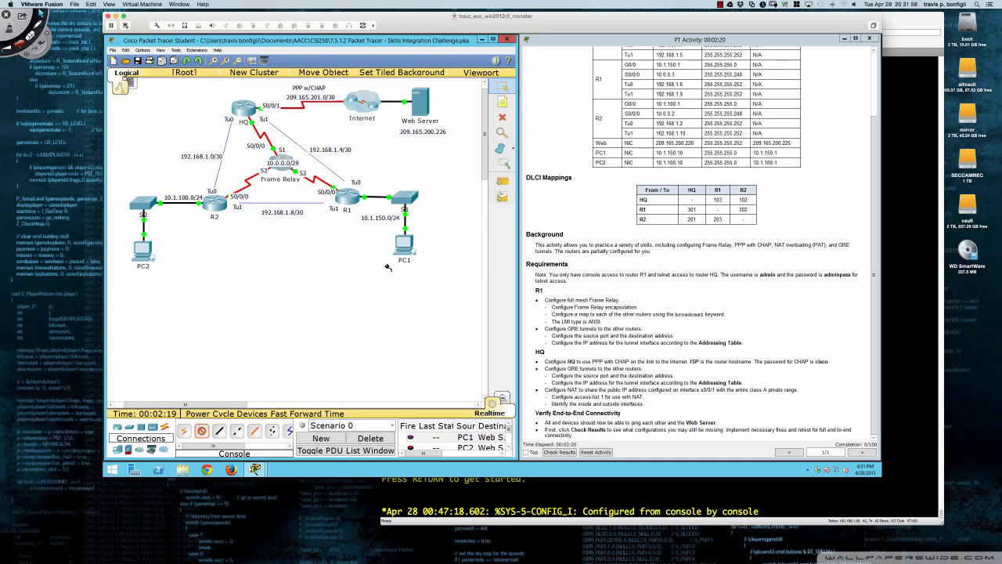
{"action": "left_click", "coordinate": [404, 250]}
{"action": "left_click", "coordinate": [418, 253]}
{"action": "left_click", "coordinate": [347, 202]}
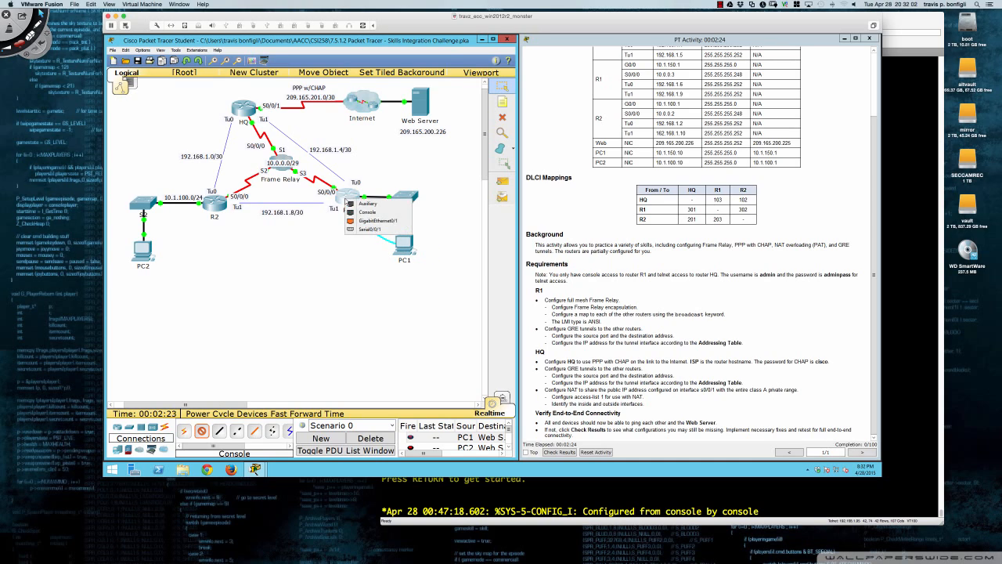
{"action": "left_click", "coordinate": [367, 211]}
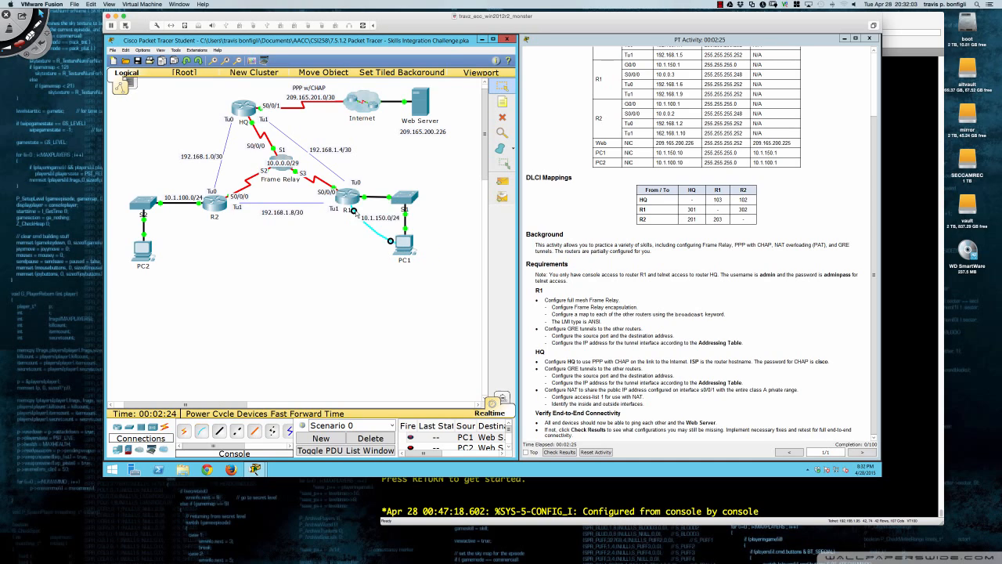
Start PC1's Terminal session with default settings and reposition and widen its window.
{"action": "left_click", "coordinate": [403, 246]}
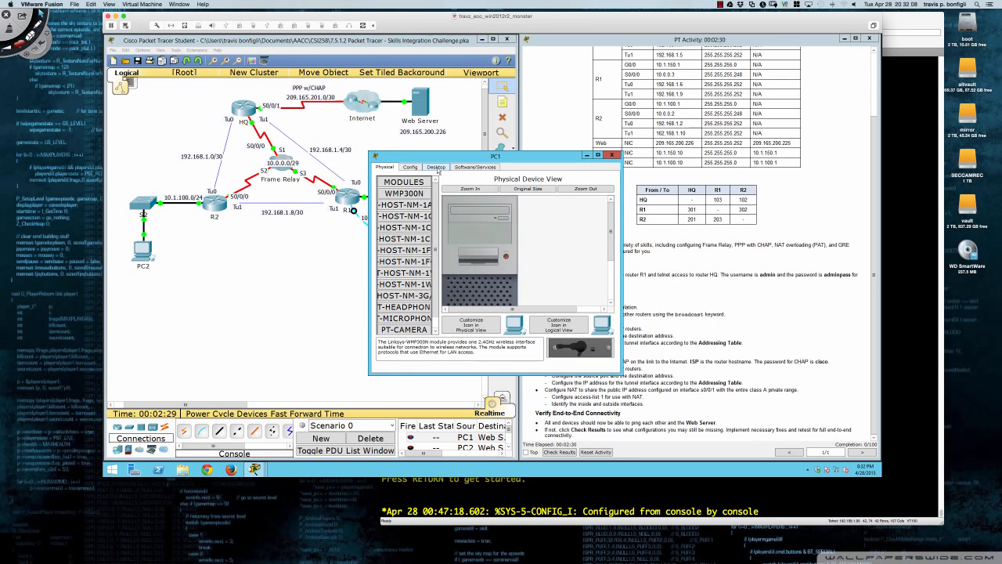
{"action": "left_click", "coordinate": [436, 167]}
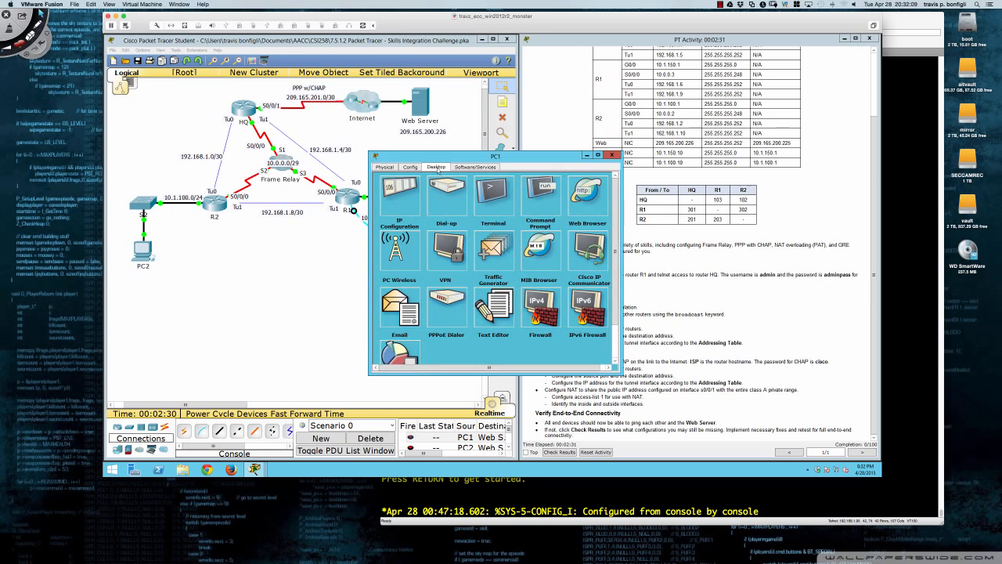
{"action": "left_click", "coordinate": [501, 202]}
{"action": "left_click", "coordinate": [501, 269]}
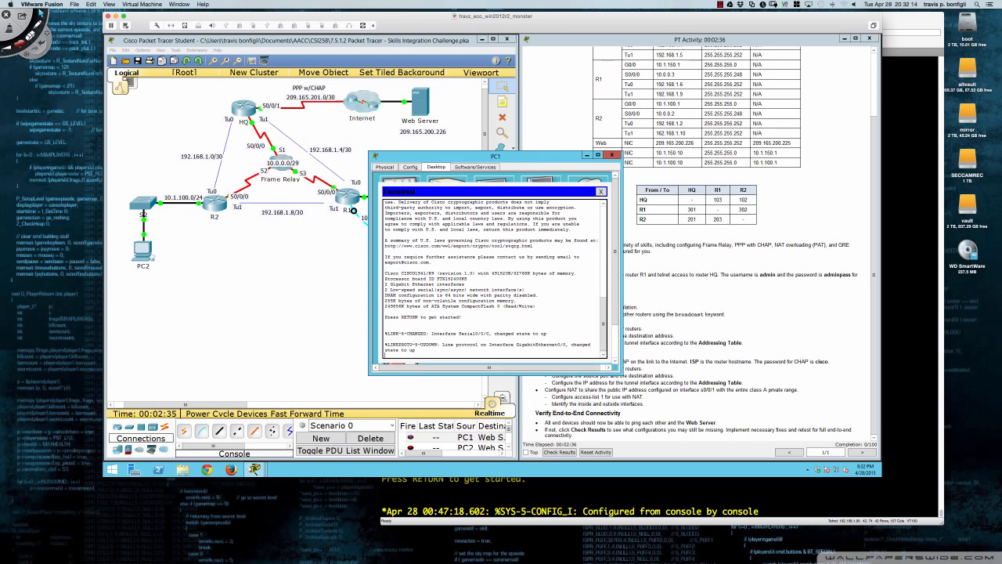
{"action": "left_click_drag", "start_coordinate": [539, 158], "coordinate": [365, 159]}
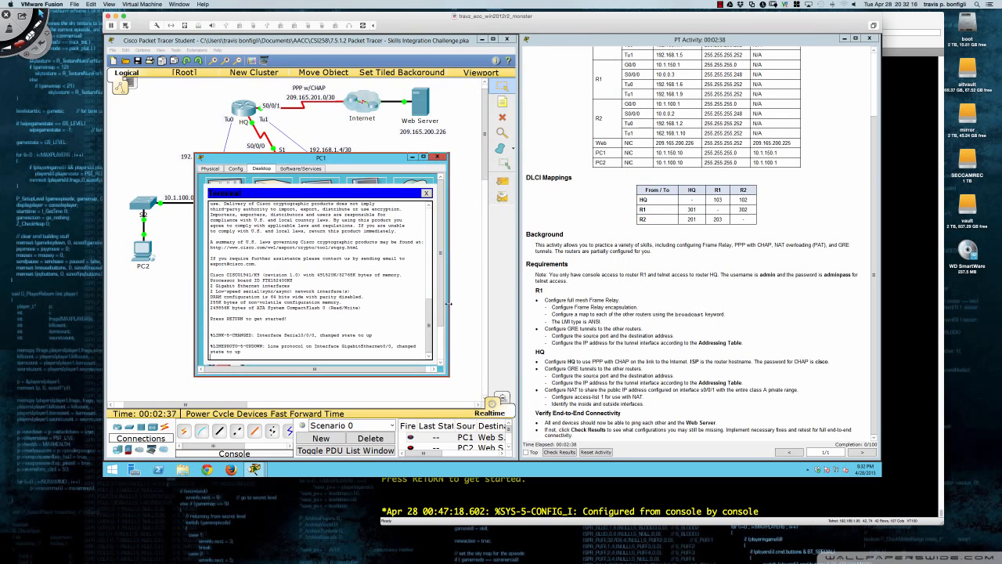
{"action": "left_click_drag", "start_coordinate": [448, 303], "coordinate": [553, 304]}
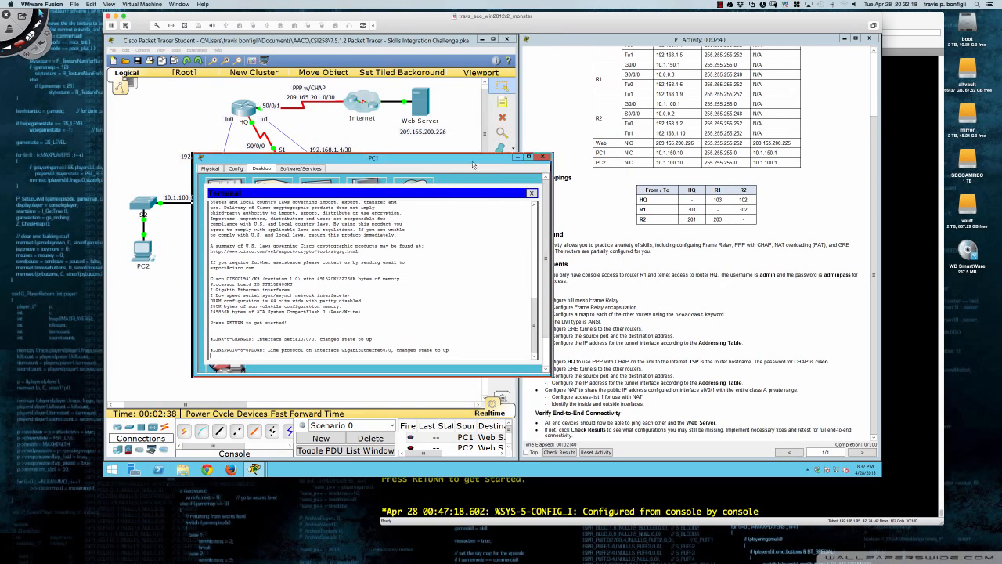
{"action": "left_click_drag", "start_coordinate": [472, 161], "coordinate": [386, 247]}
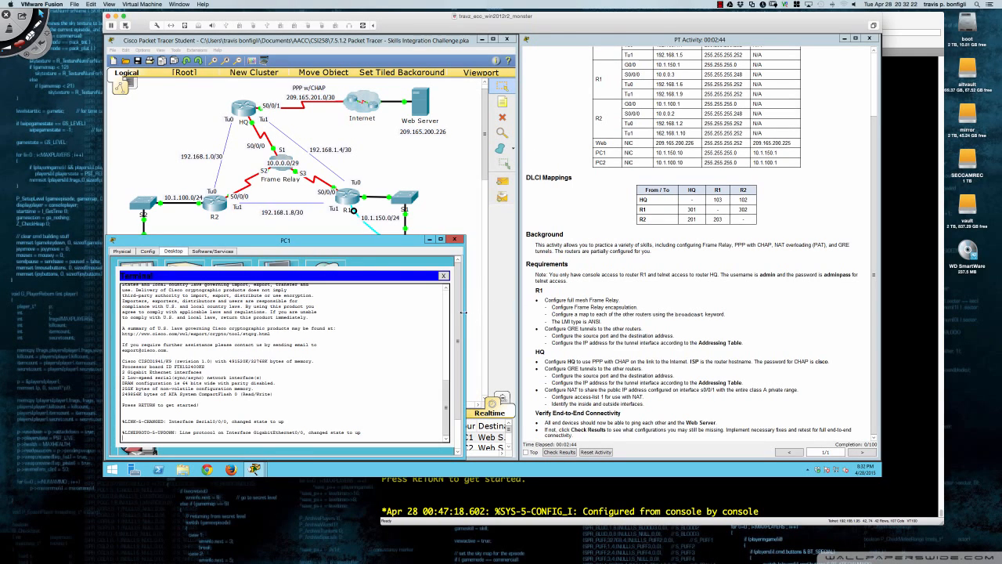
{"action": "left_click_drag", "start_coordinate": [463, 312], "coordinate": [516, 319]}
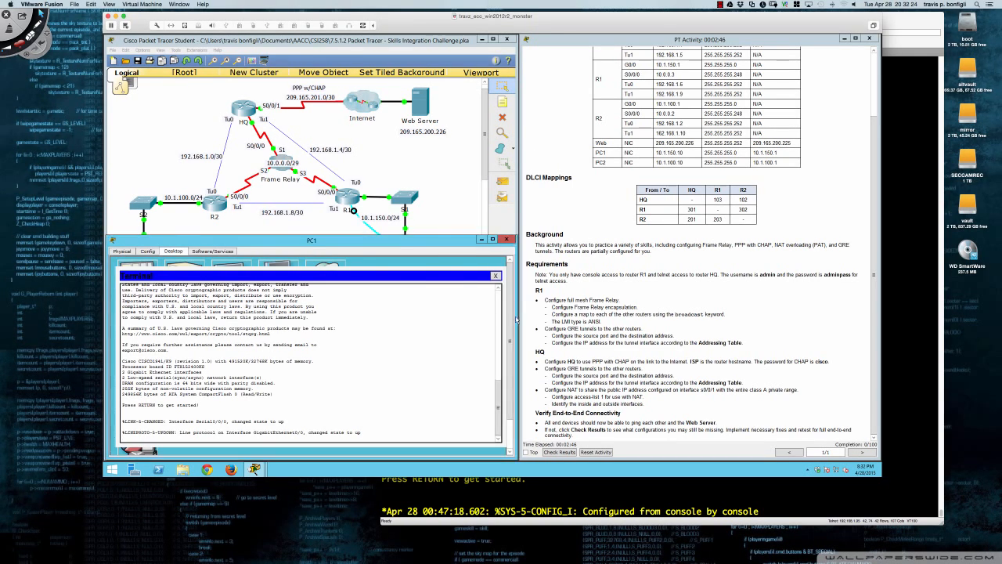
{"action": "left_click", "coordinate": [143, 50]}
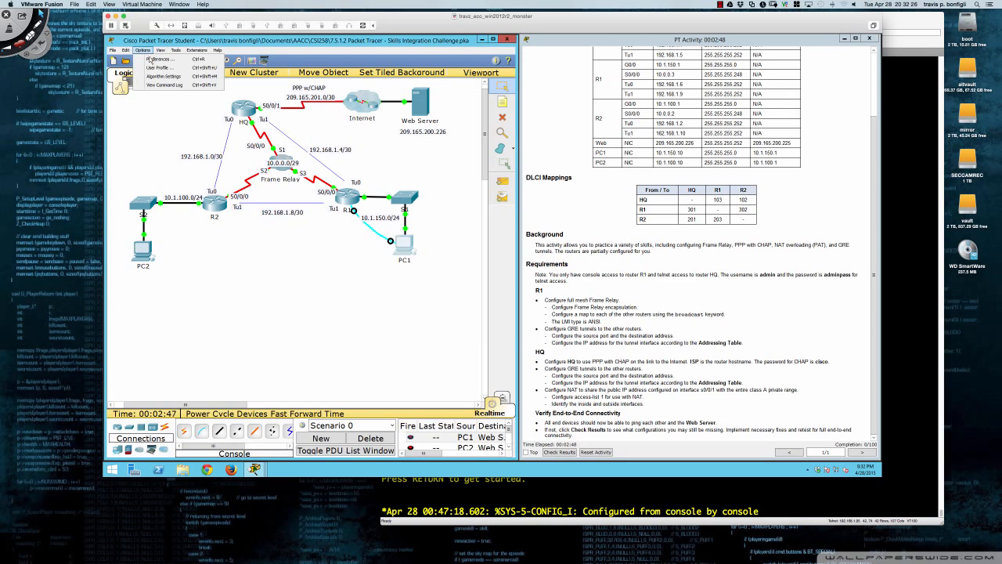
{"action": "left_click", "coordinate": [160, 60]}
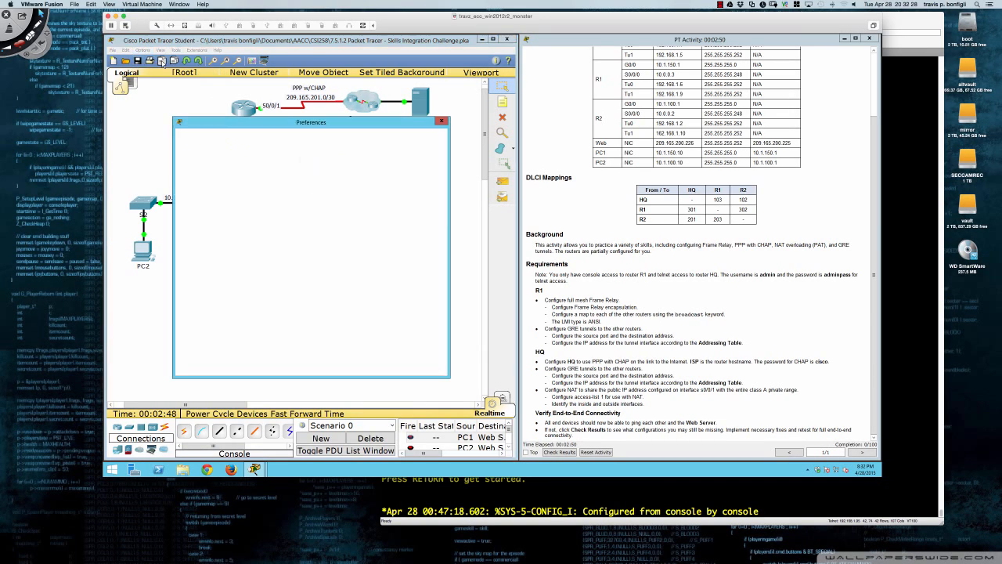
{"action": "left_click", "coordinate": [280, 138]}
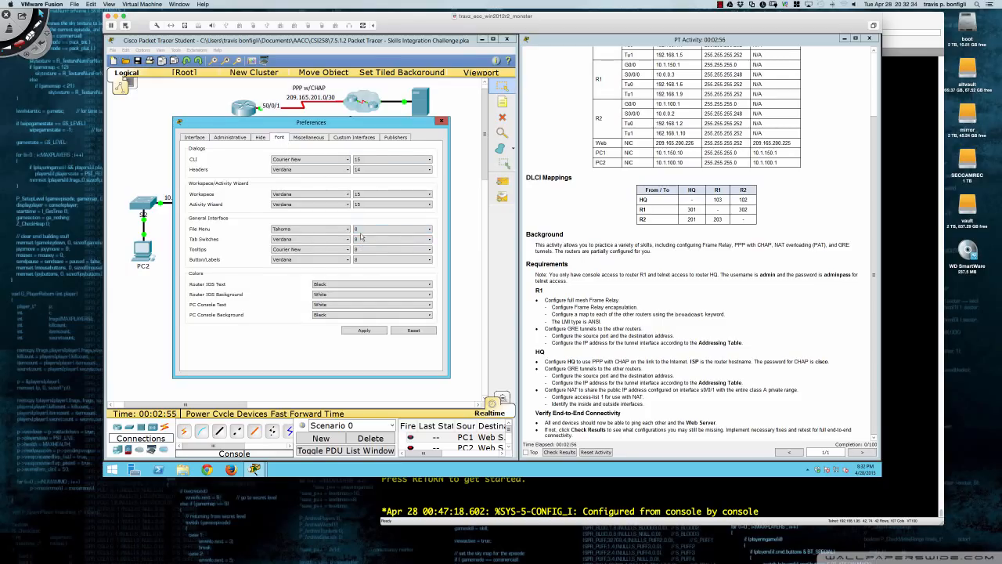
{"action": "left_click", "coordinate": [362, 332]}
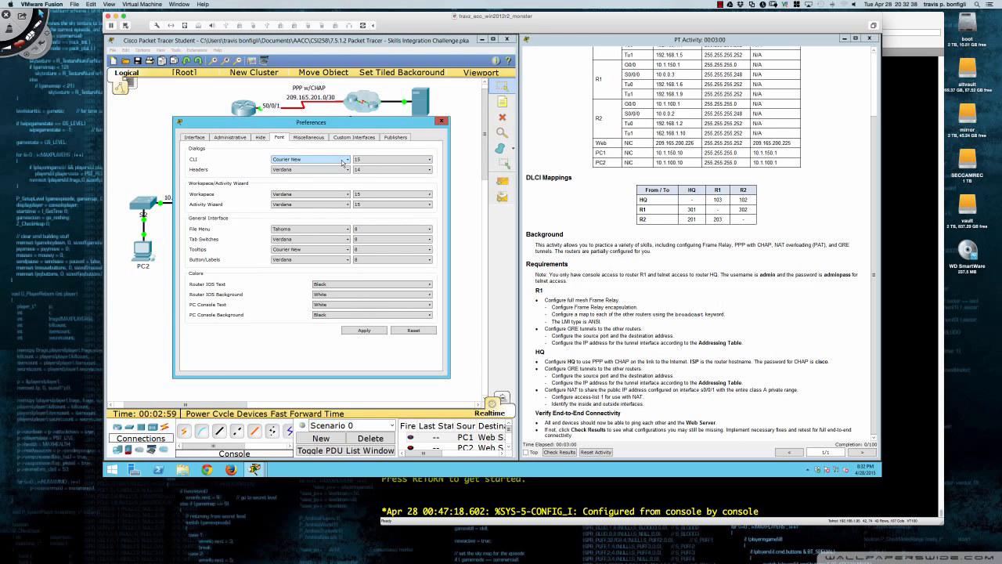
{"action": "left_click", "coordinate": [315, 138]}
{"action": "left_click", "coordinate": [260, 139]}
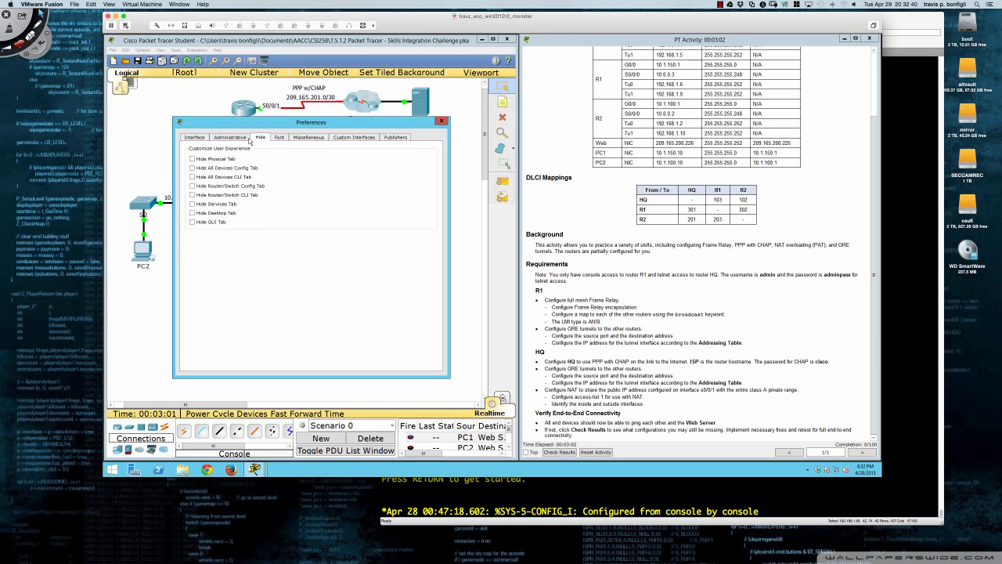
{"action": "left_click", "coordinate": [240, 139]}
{"action": "left_click", "coordinate": [201, 141]}
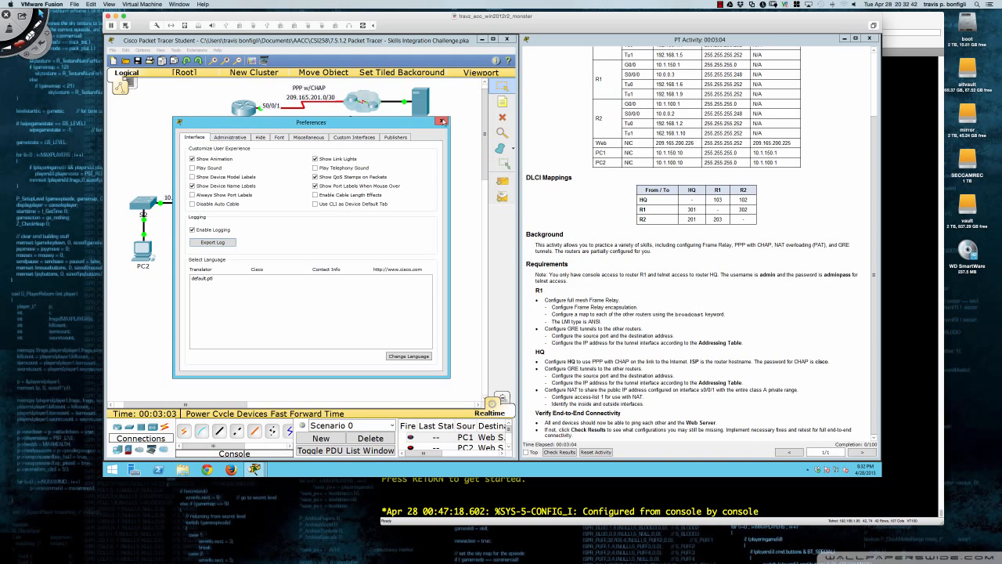
{"action": "left_click", "coordinate": [441, 123]}
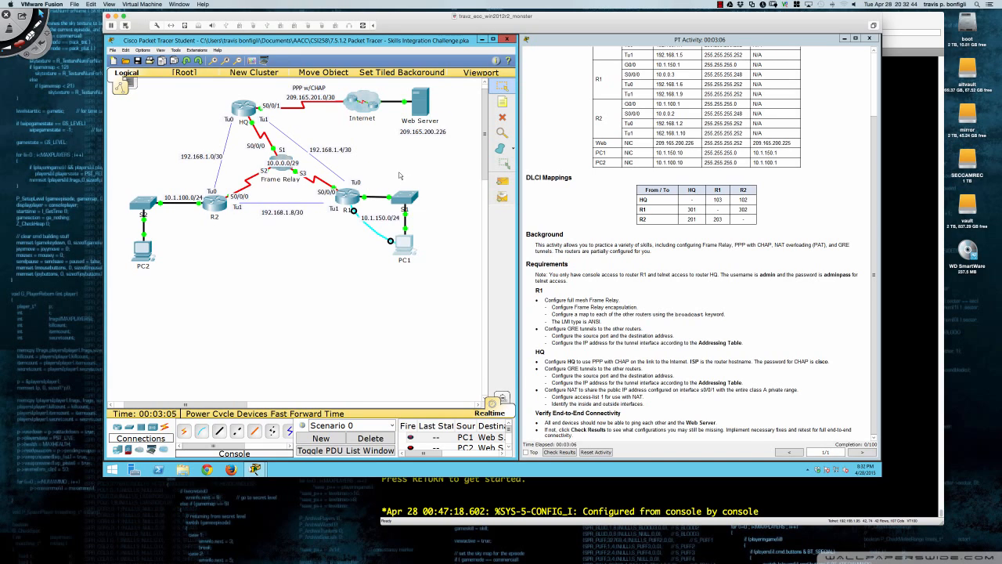
Reopen PC1's Terminal with default settings, then move and widen the window.
{"action": "left_click", "coordinate": [404, 245]}
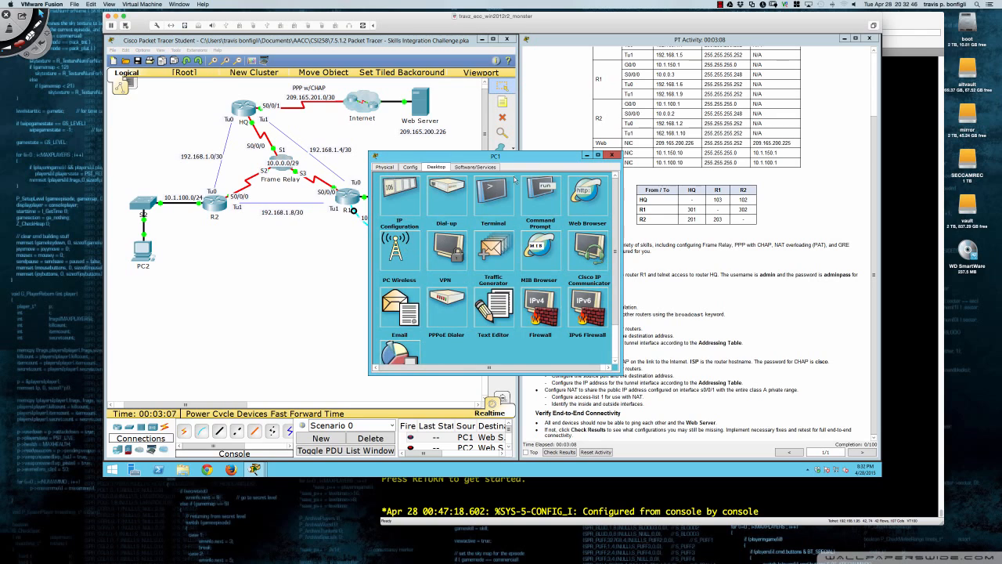
{"action": "left_click", "coordinate": [495, 192]}
{"action": "left_click", "coordinate": [496, 268]}
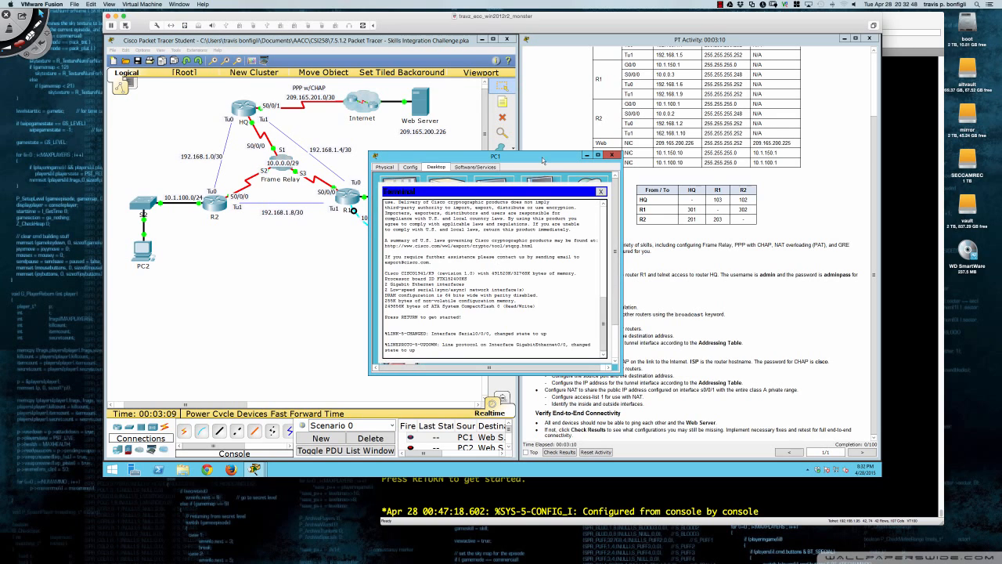
{"action": "left_click_drag", "start_coordinate": [544, 160], "coordinate": [279, 242]}
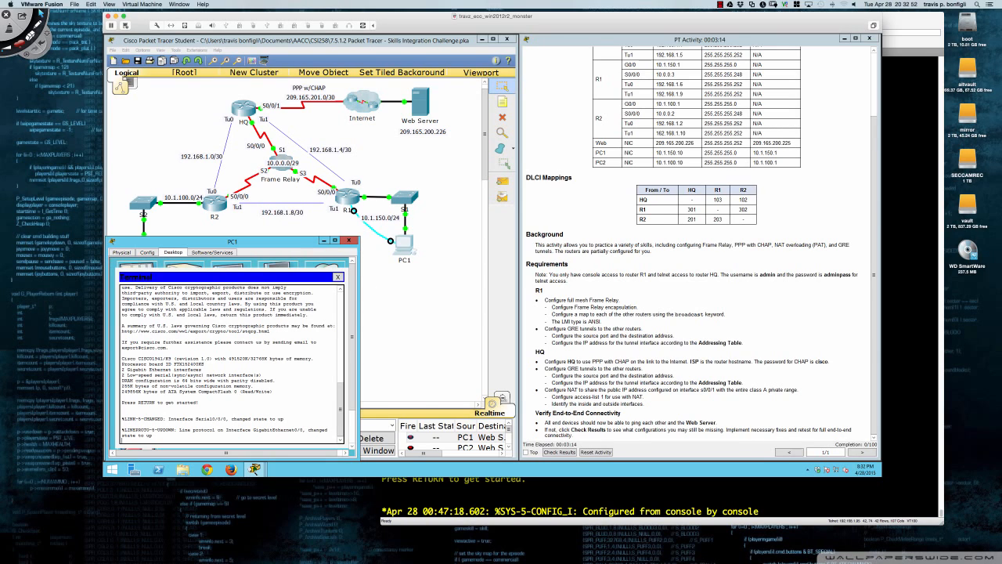
{"action": "left_click_drag", "start_coordinate": [360, 295], "coordinate": [516, 294]}
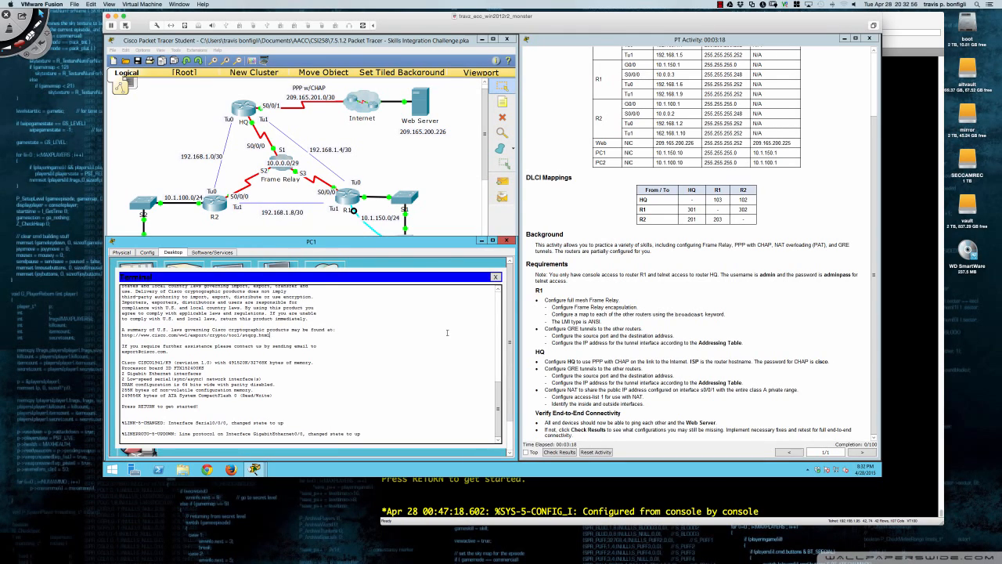
Run enable and conf t on R1 to reach global configuration mode.
{"action": "key", "text": "Return"}
{"action": "key", "text": "Return"}
{"action": "key", "text": "Return"}
{"action": "key", "text": "Return"}
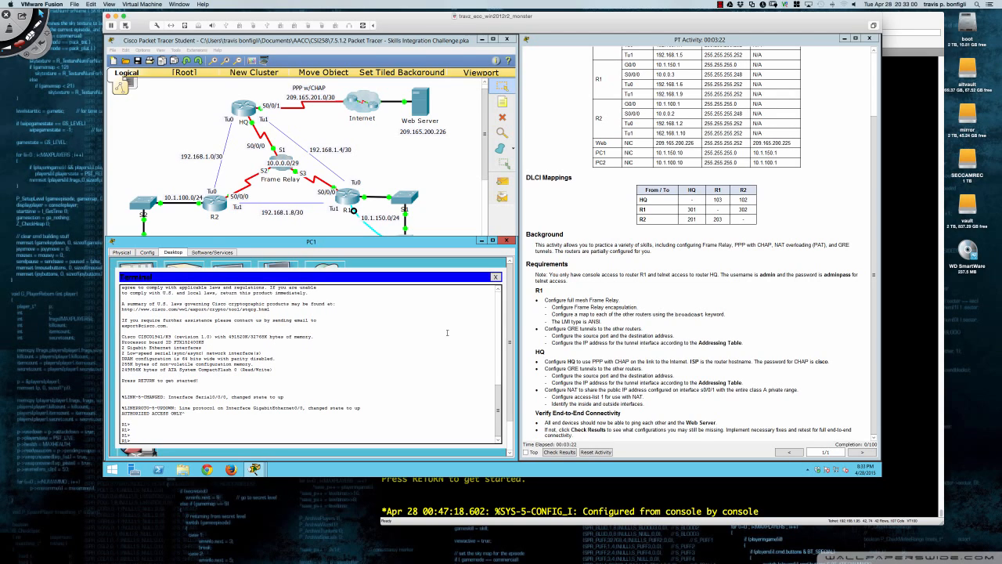
{"action": "type", "text": "en"}
{"action": "key", "text": "Tab"}
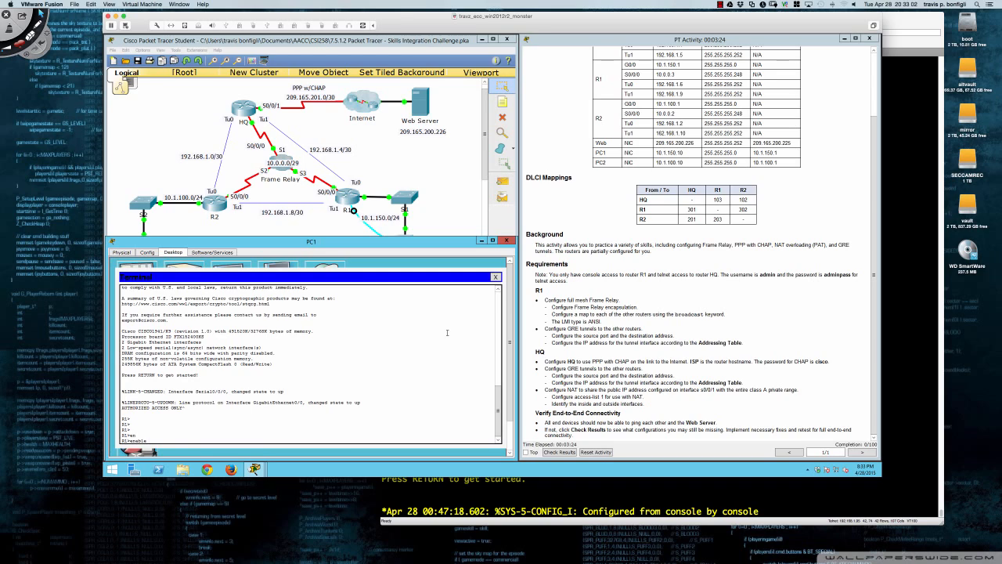
{"action": "key", "text": "Return"}
{"action": "type", "text": "conf t"}
{"action": "key", "text": "Return"}
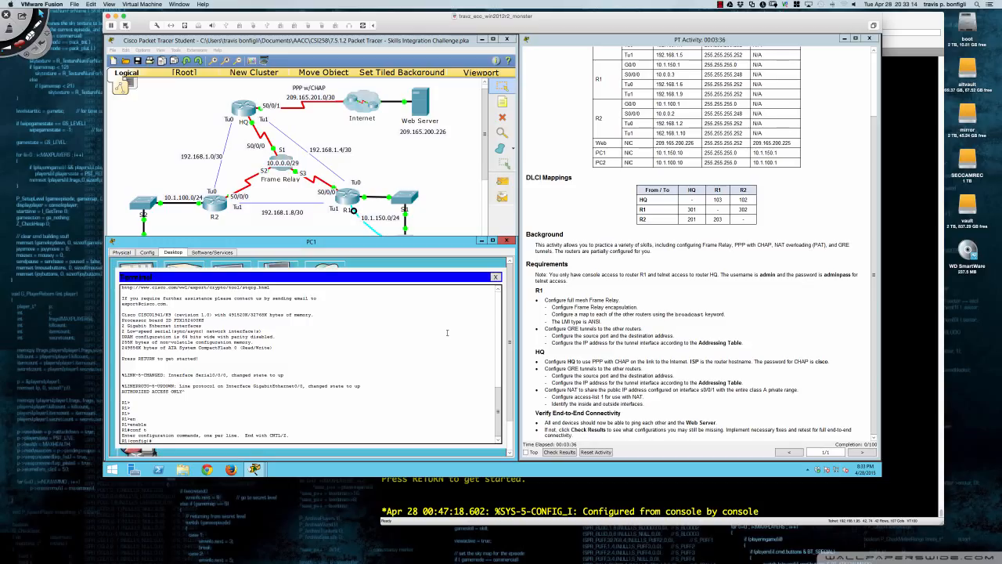
{"action": "key", "text": "super+Tab"}
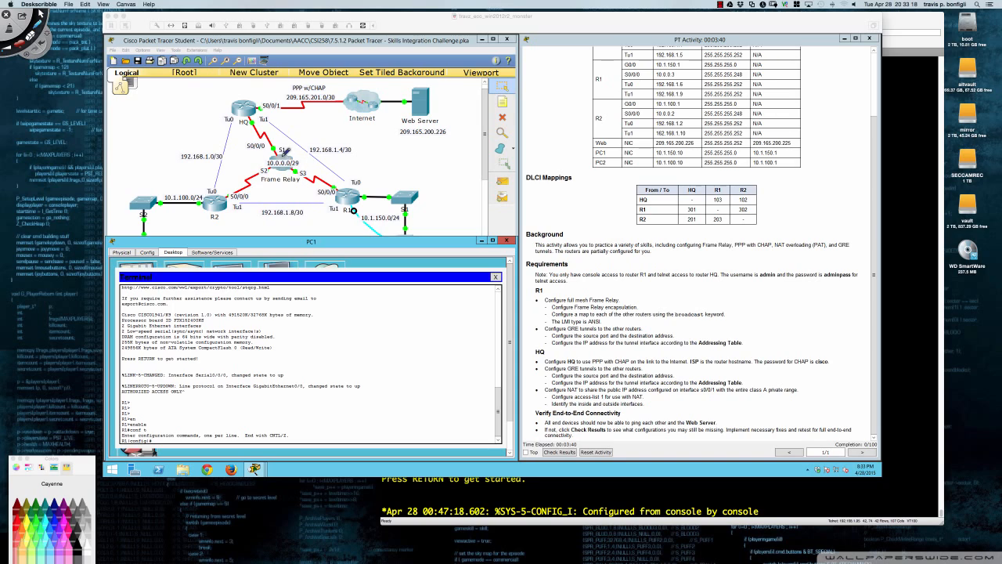
Circle the 10.0.0.0/29 Frame Relay label, HQ's Tu1 and R2's Tu0 labels in red.
{"action": "mouse_move", "coordinate": [288, 149]}
{"action": "left_mouse_down"}
{"action": "mouse_move", "coordinate": [267, 165]}
{"action": "mouse_move", "coordinate": [305, 159]}
{"action": "mouse_move", "coordinate": [288, 146]}
{"action": "left_mouse_up"}
{"action": "mouse_move", "coordinate": [278, 123]}
{"action": "left_mouse_down"}
{"action": "mouse_move", "coordinate": [255, 119]}
{"action": "mouse_move", "coordinate": [265, 119]}
{"action": "left_mouse_up"}
{"action": "left_click_drag", "start_coordinate": [226, 179], "coordinate": [233, 181]}
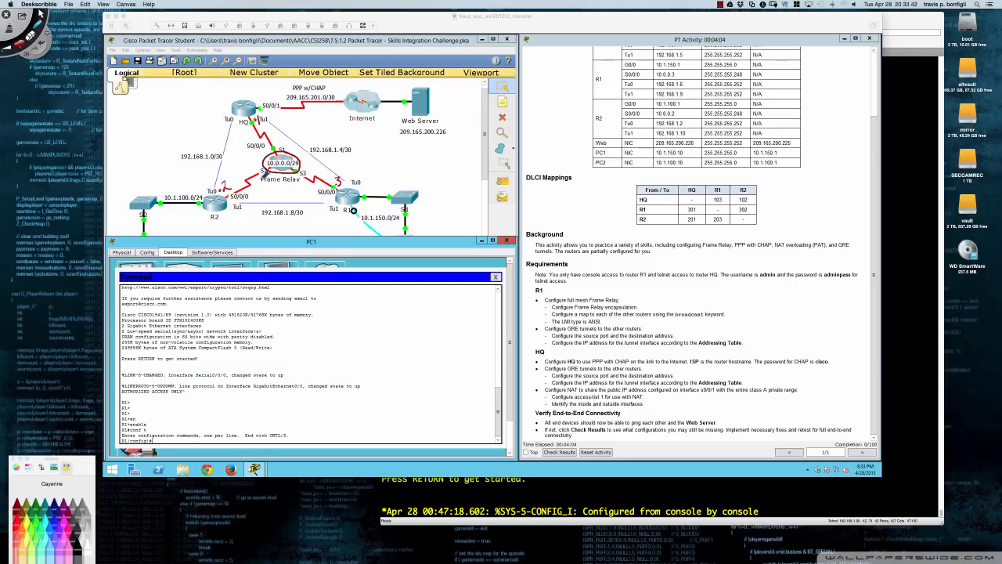
Enter interface s0/0/0 on R1 and apply 'encapsulation frame-relay'.
{"action": "left_click", "coordinate": [350, 363]}
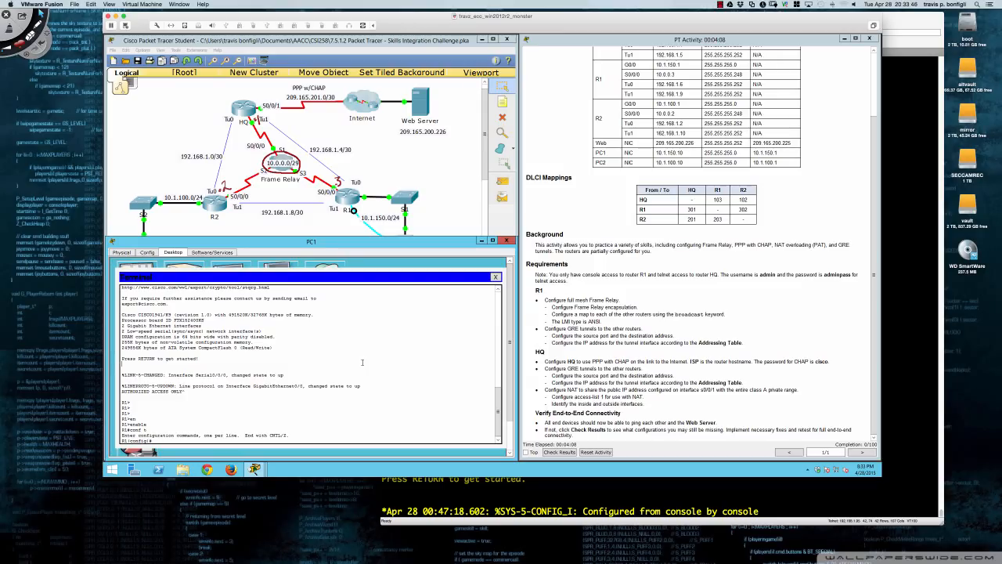
{"action": "key", "text": "Return"}
{"action": "key", "text": "Return"}
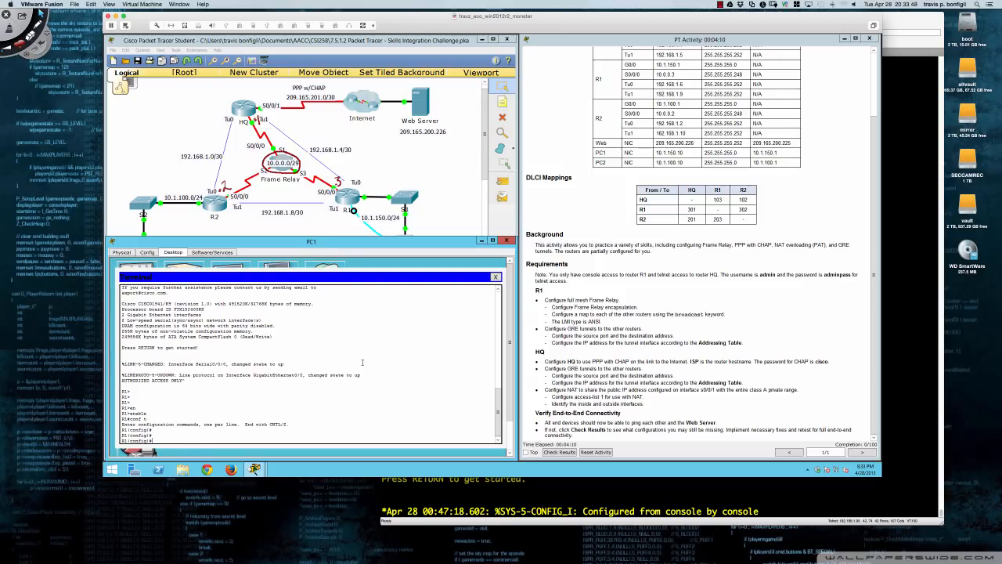
{"action": "type", "text": "int s0/0/0"}
{"action": "key", "text": "Return"}
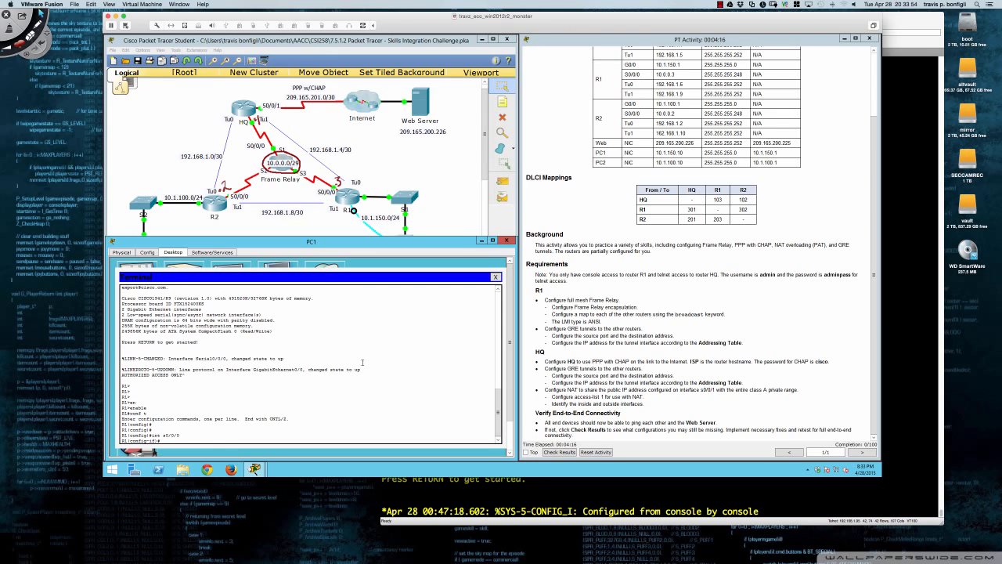
{"action": "type", "text": "en"}
{"action": "key", "text": "Tab"}
{"action": "type", "text": "?"}
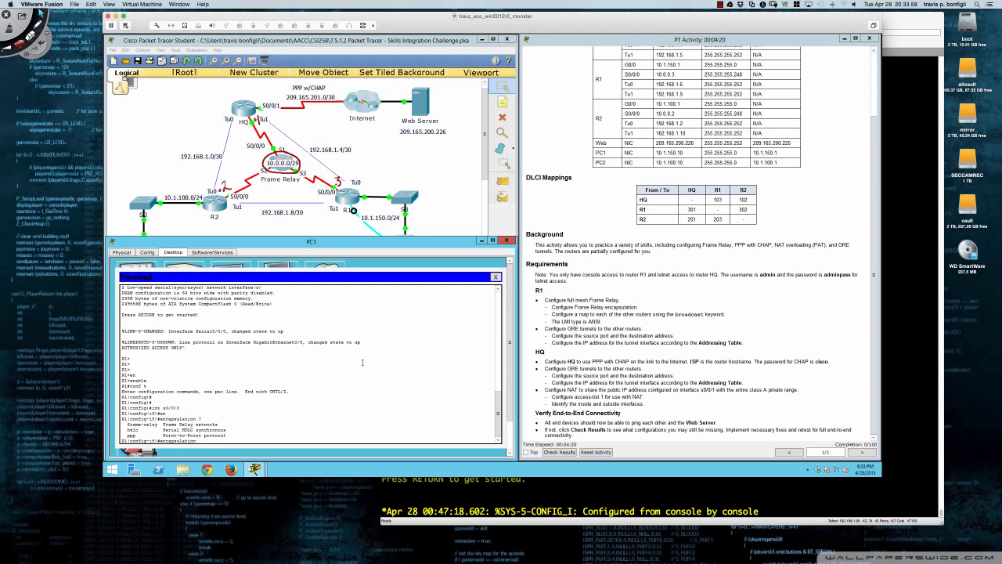
{"action": "type", "text": "fra"}
{"action": "key", "text": "Tab"}
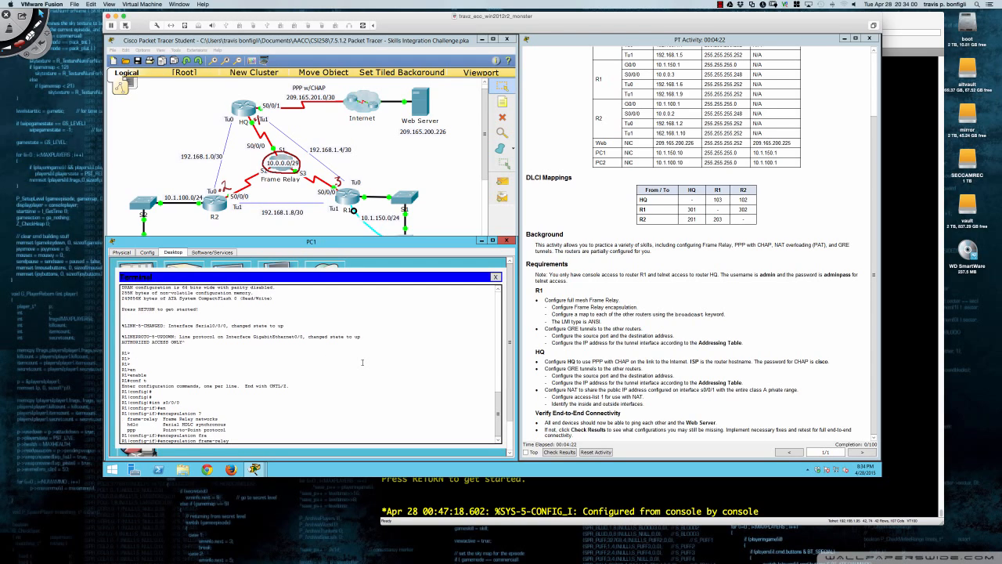
{"action": "key", "text": "Return"}
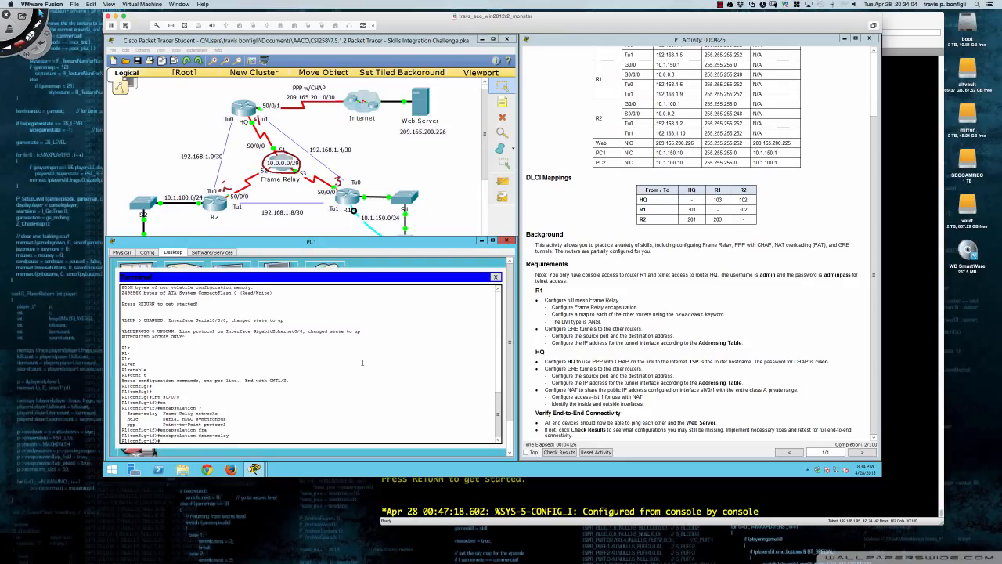
{"action": "key", "text": "Return"}
{"action": "key", "text": "Return"}
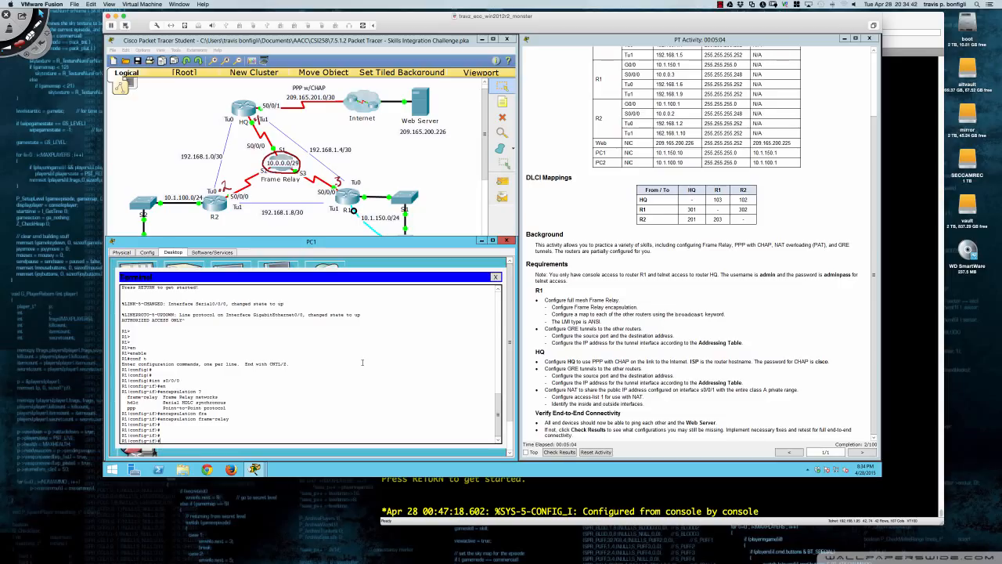
Enter 'frame-relay map ip 10.0.0.2 302 broadcast' on R1's Serial 0/0/0.
{"action": "key", "text": "Return"}
{"action": "type", "text": "fram"}
{"action": "key", "text": "Tab"}
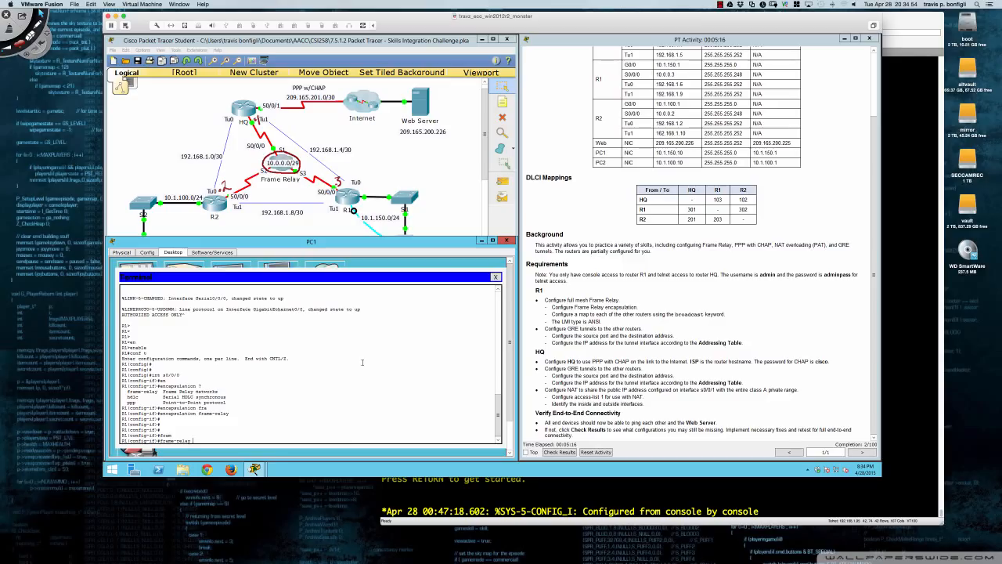
{"action": "type", "text": "ma"}
{"action": "key", "text": "Tab"}
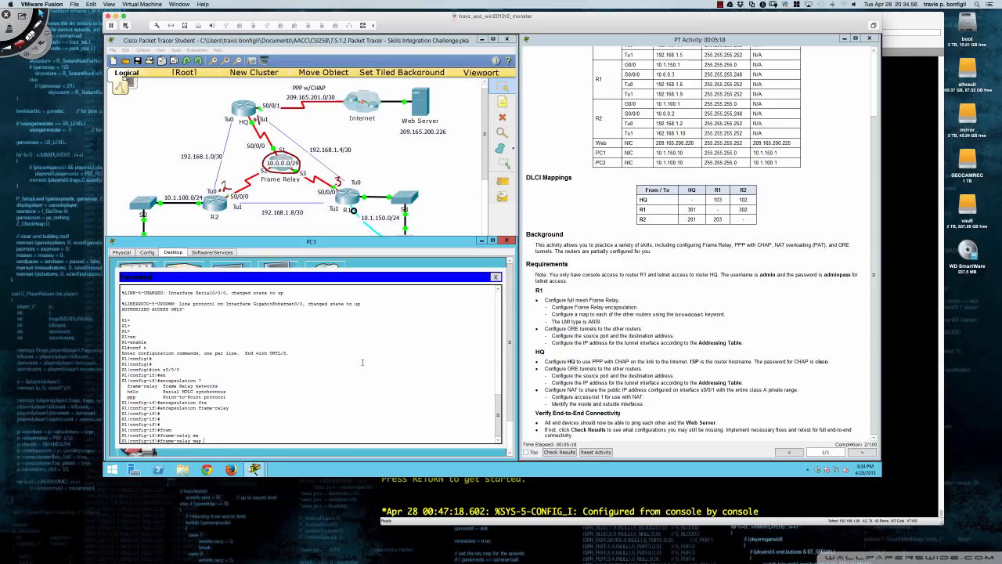
{"action": "type", "text": "ip ?"}
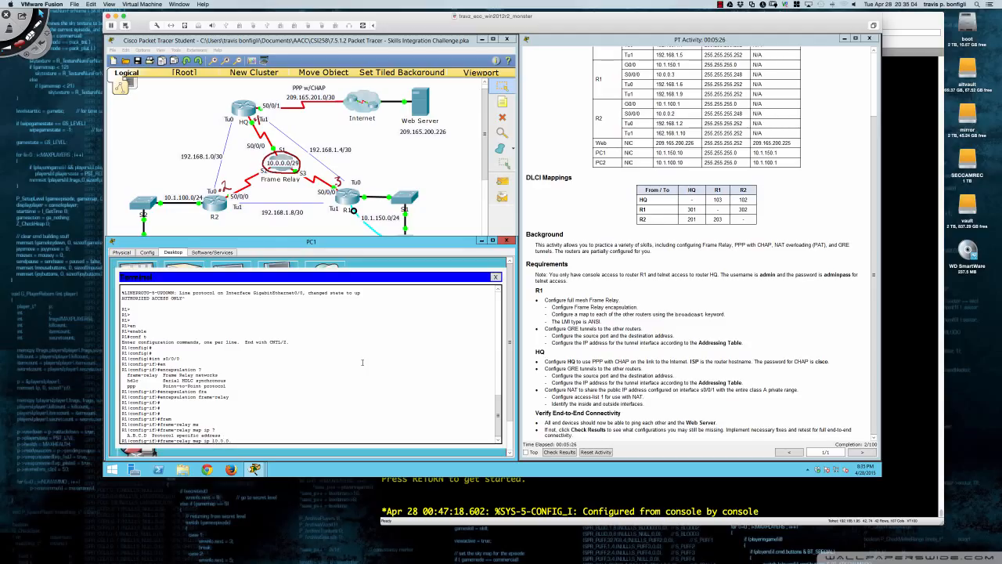
{"action": "type", "text": "?"}
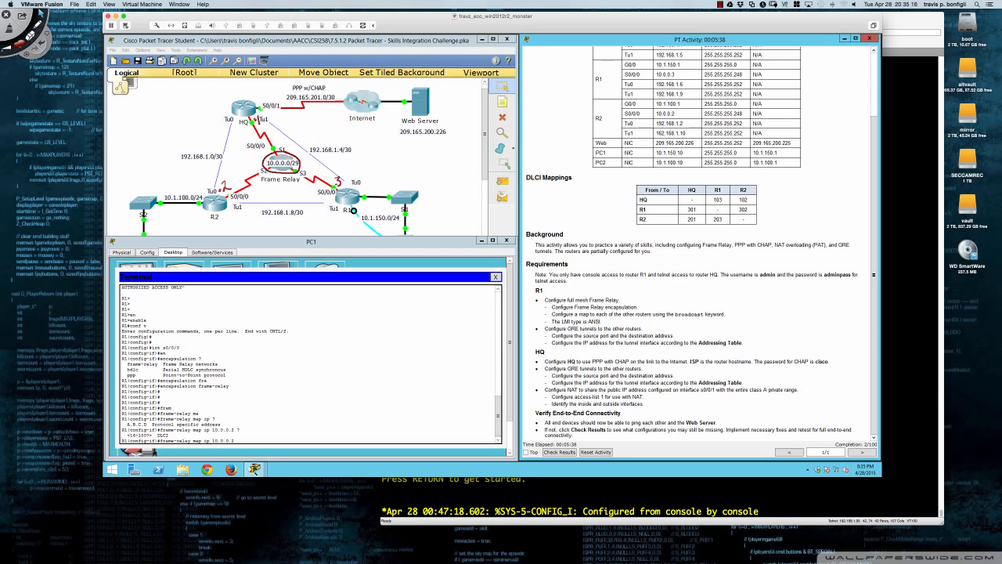
{"action": "type", "text": "30"}
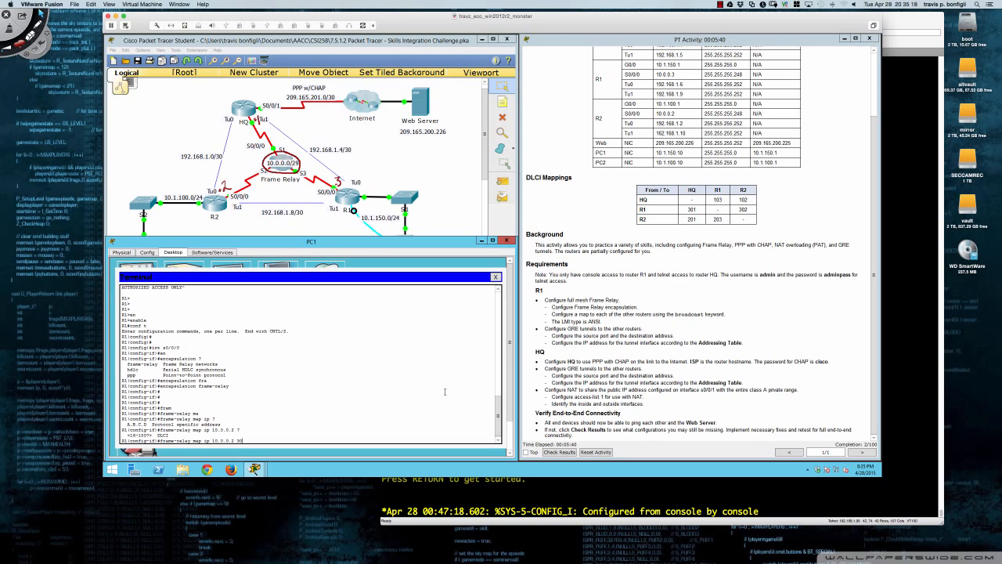
{"action": "type", "text": "2"}
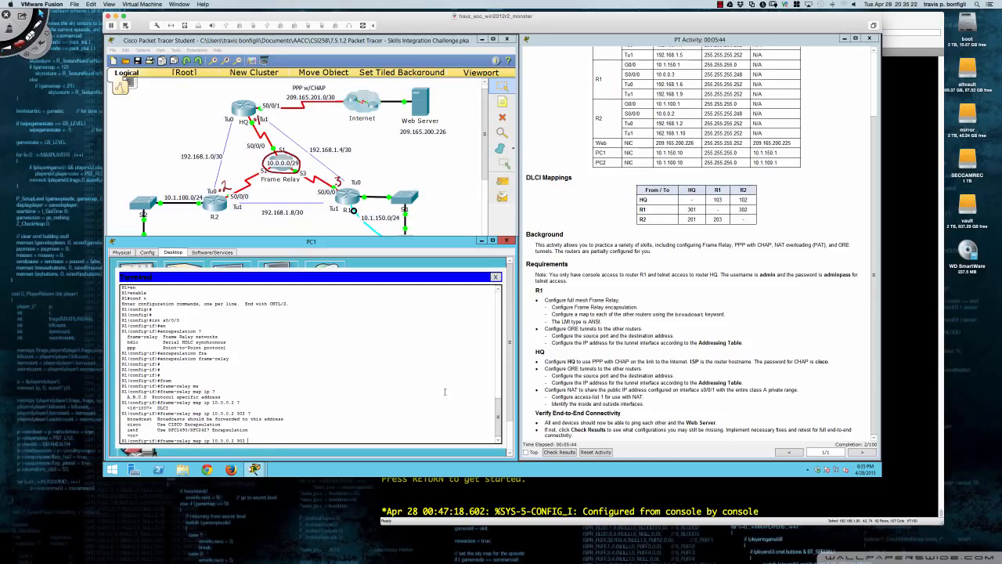
{"action": "type", "text": " ?bro"}
{"action": "key", "text": "Tab"}
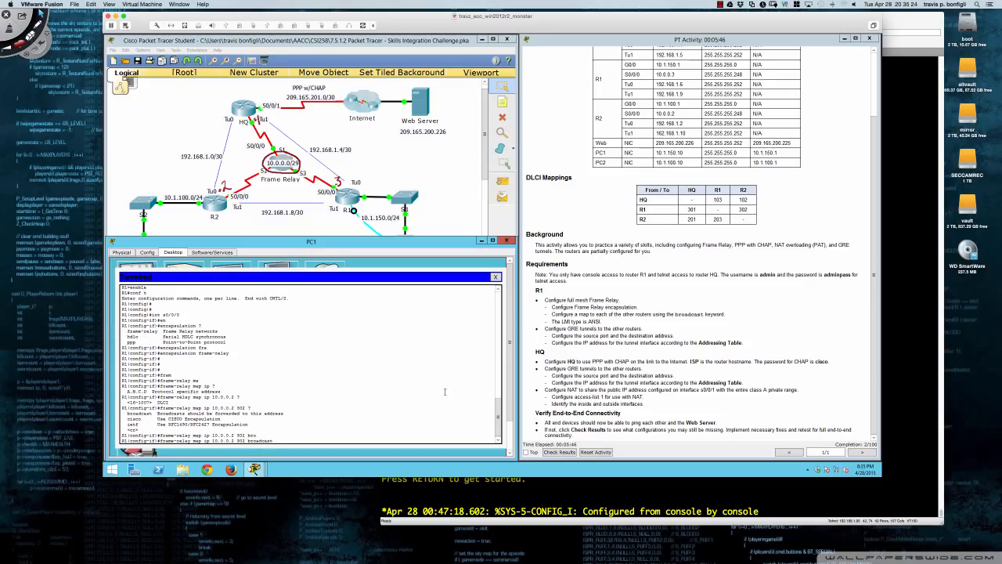
{"action": "key", "text": "Return"}
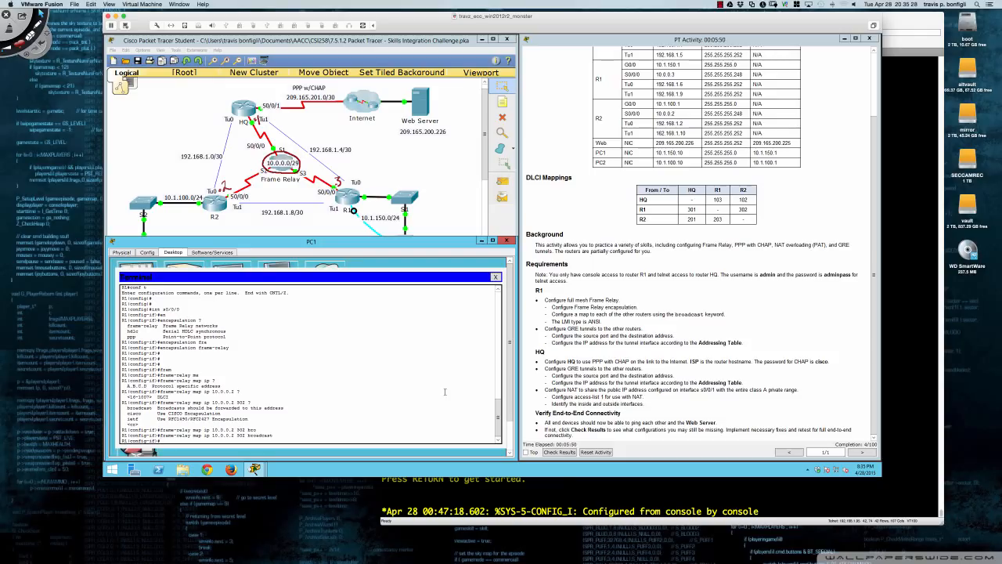
{"action": "key", "text": "Return"}
{"action": "key", "text": "Return"}
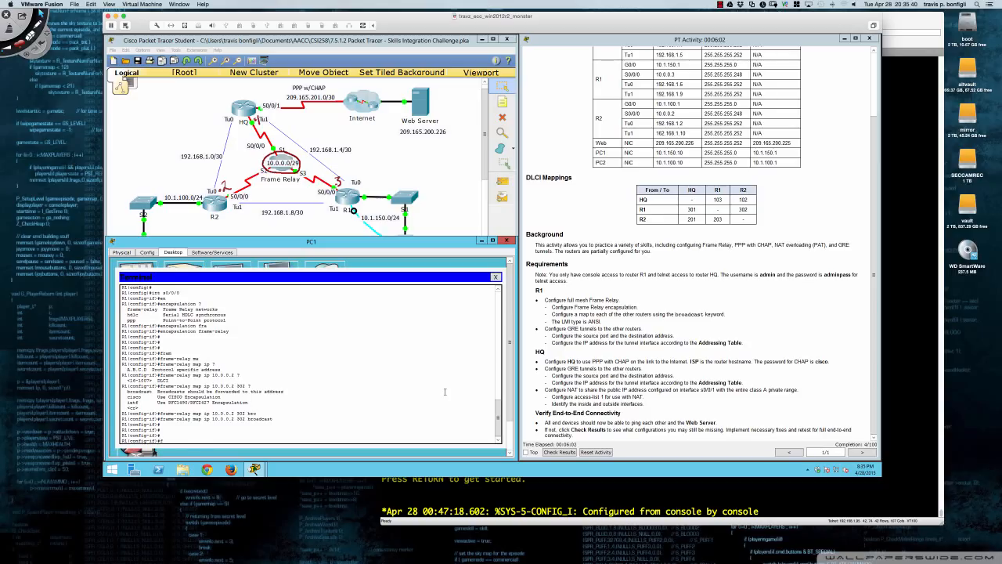
Add 'frame-relay map ip 10.0.0.1 301 broadcast' on R1's Serial 0/0/0.
{"action": "type", "text": "ram"}
{"action": "key", "text": "Tab"}
{"action": "type", "text": "map"}
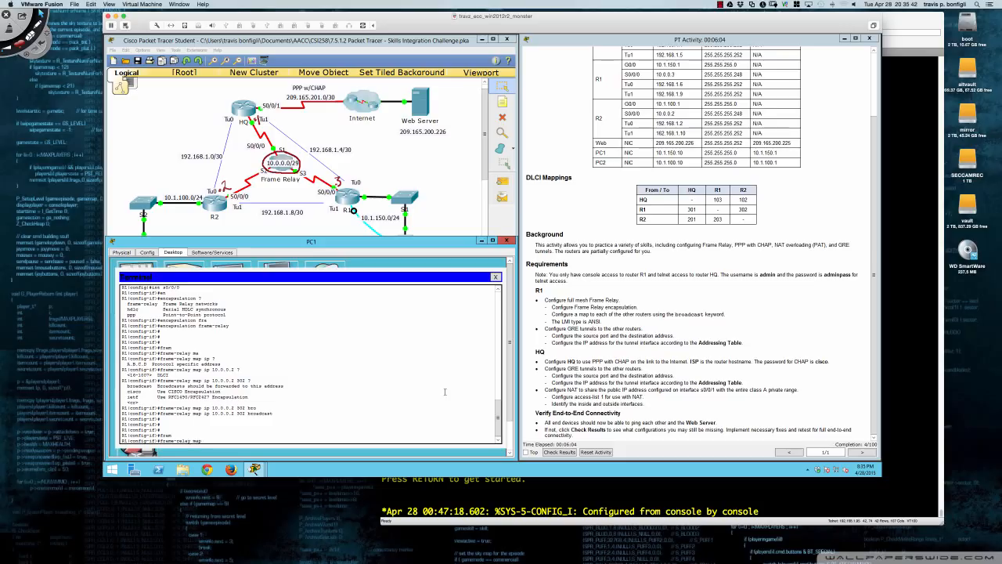
{"action": "type", "text": " ip 10.0.0.1 301"}
{"action": "type", "text": "bro"}
{"action": "key", "text": "Tab"}
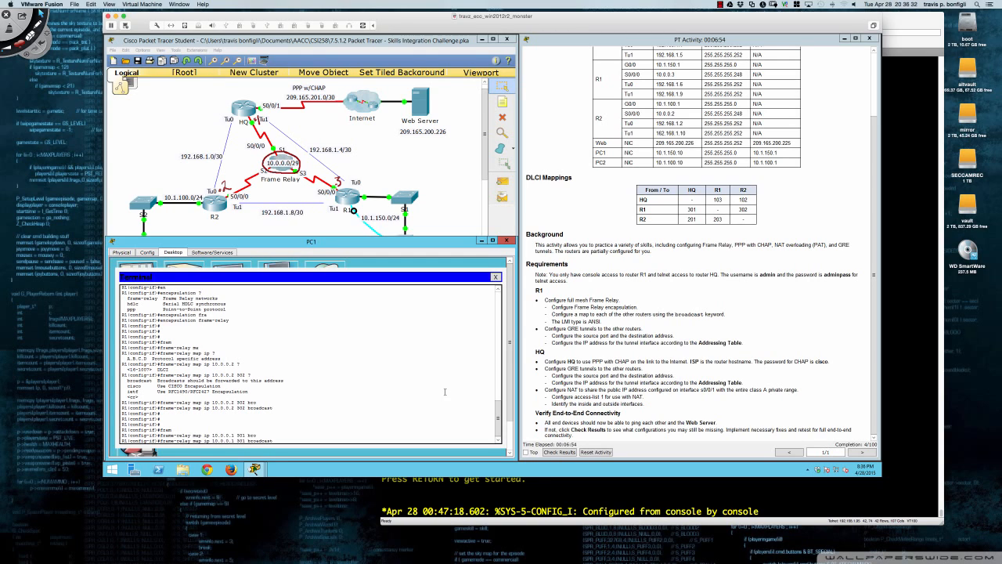
{"action": "key", "text": "Return"}
{"action": "key", "text": "Return"}
{"action": "key", "text": "Return"}
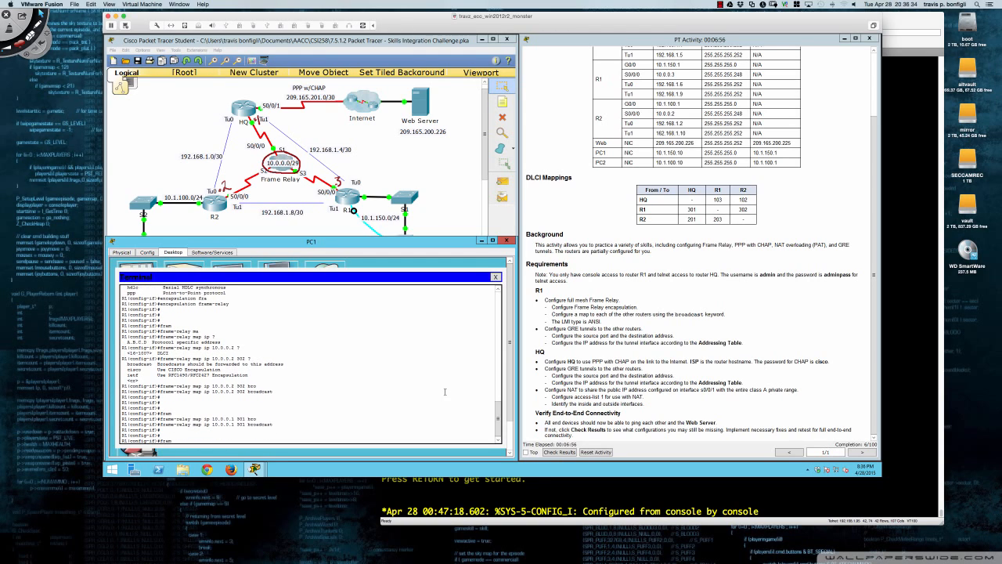
Set the interface's Frame Relay LMI type to ANSI.
{"action": "type", "text": "fram"}
{"action": "key", "text": "Tab"}
{"action": "type", "text": "lm"}
{"action": "key", "text": "Tab"}
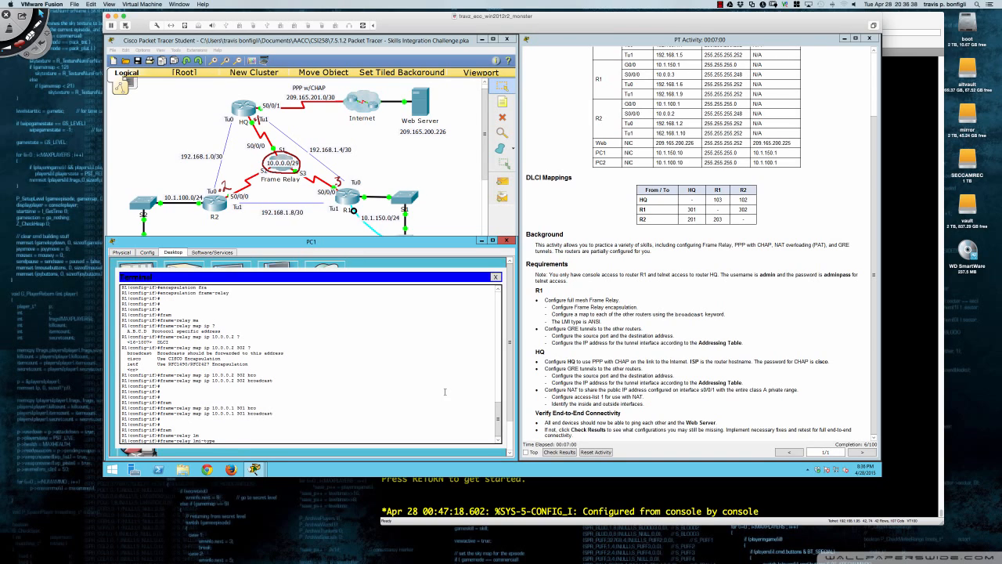
{"action": "type", "text": "ans"}
{"action": "key", "text": "Tab"}
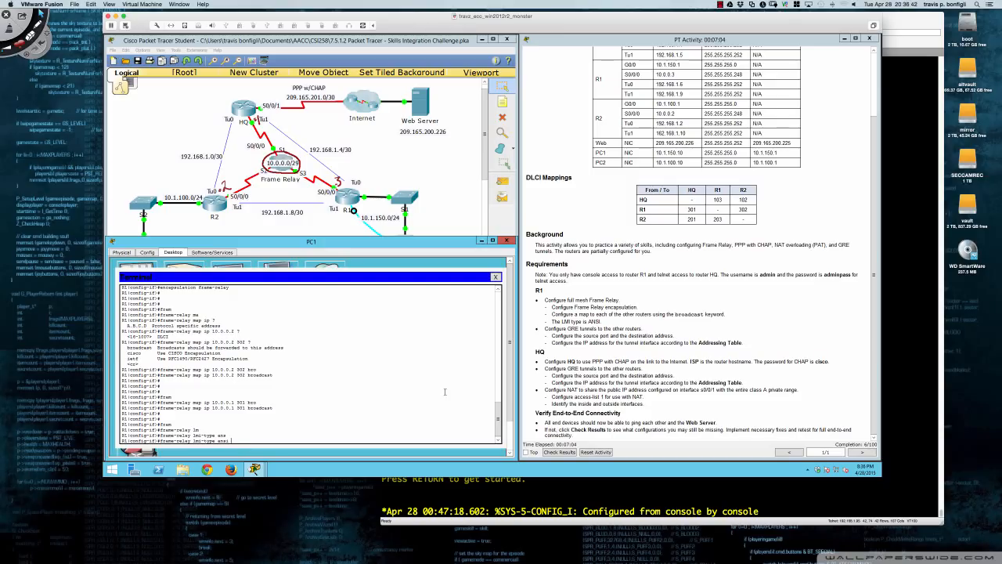
{"action": "key", "text": "Return"}
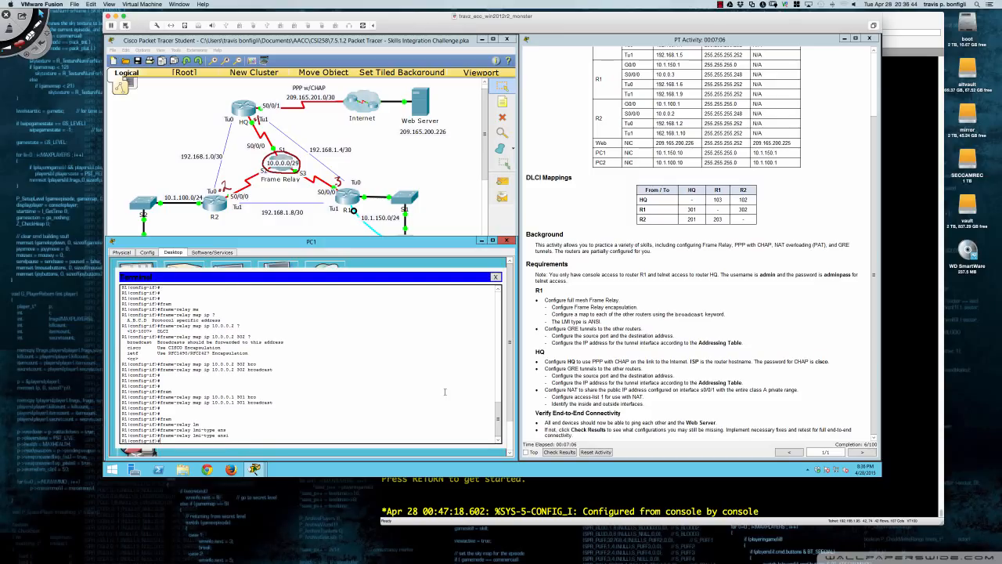
{"action": "key", "text": "Return"}
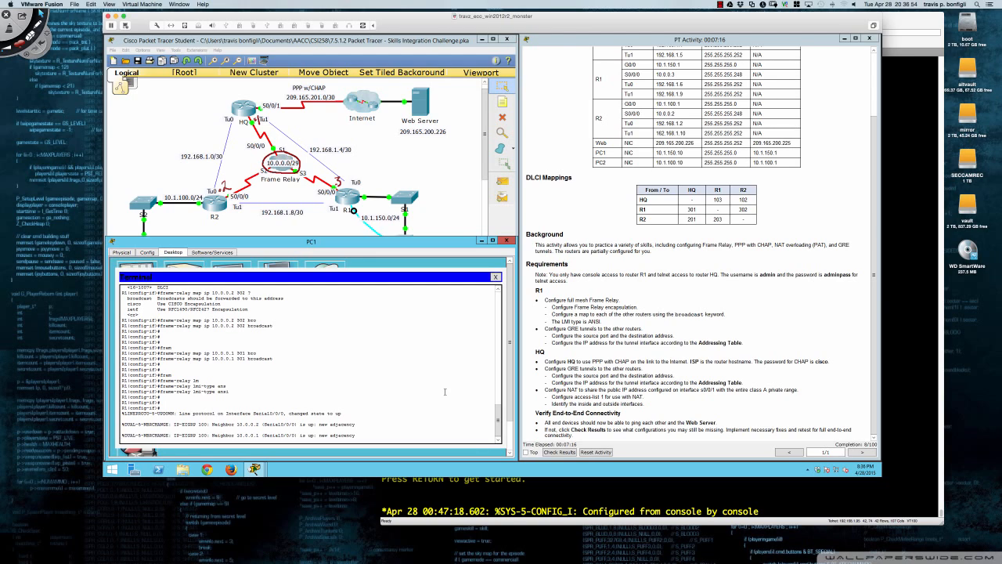
List R1's EIGRP neighbors with 'do sh ip eigrp neigh'.
{"action": "key", "text": "Return"}
{"action": "key", "text": "Return"}
{"action": "key", "text": "Return"}
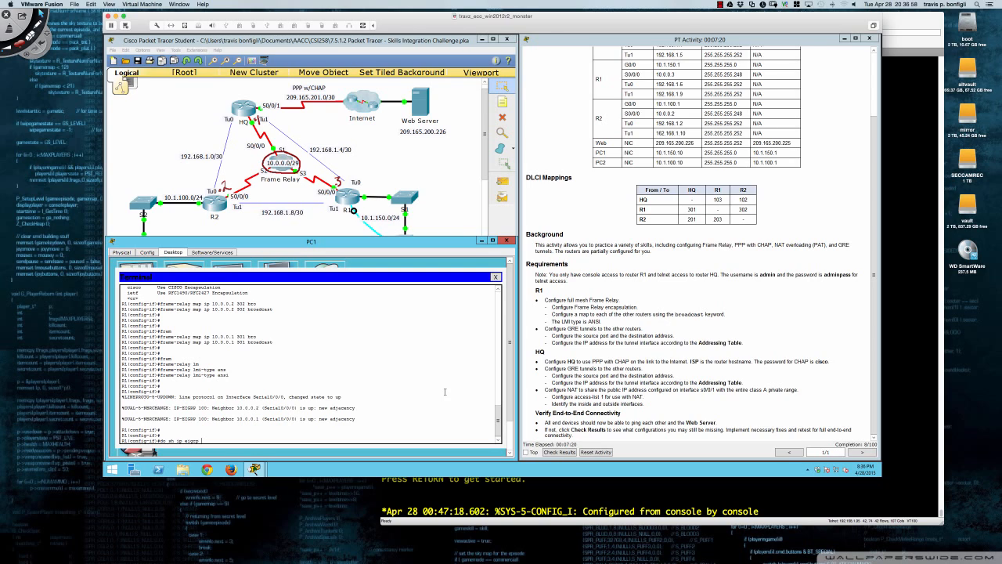
{"action": "type", "text": "do sh ip eigrp neigh"}
{"action": "key", "text": "Return"}
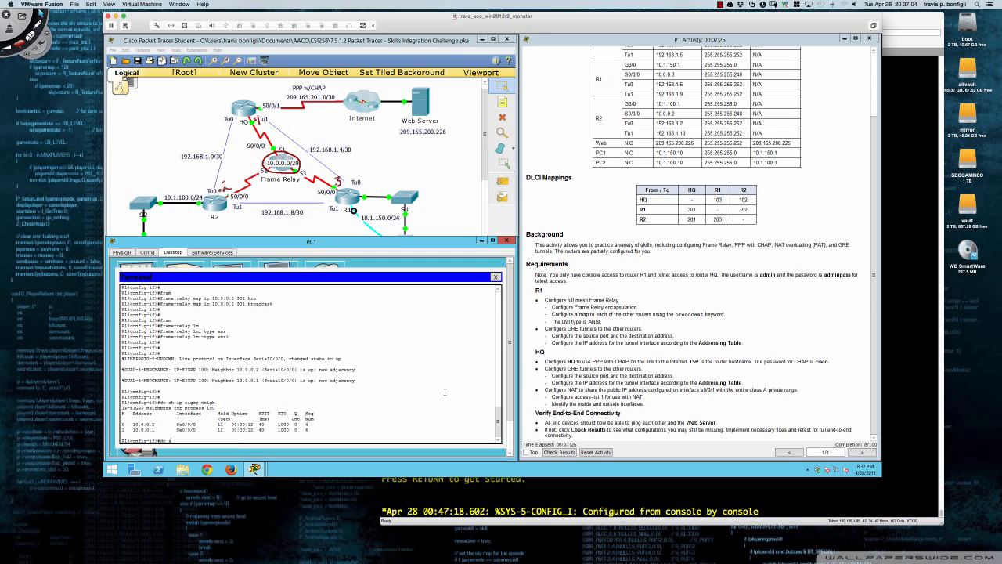
Show R1's routing table and highlight the learned 10.1.100.0/24 route and its metric.
{"action": "type", "text": "do sh ip route"}
{"action": "key", "text": "Return"}
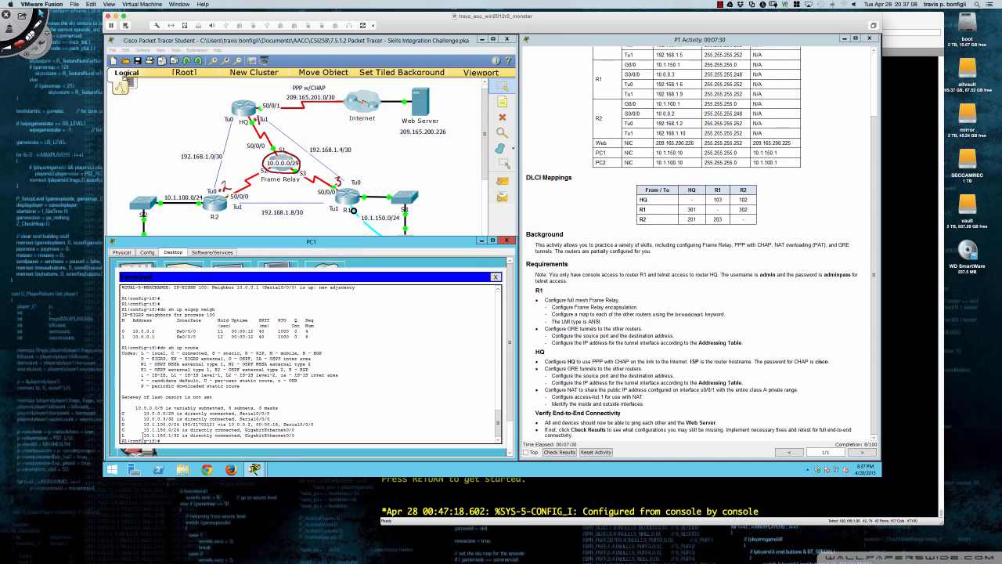
{"action": "left_click_drag", "start_coordinate": [143, 424], "coordinate": [181, 423]}
{"action": "left_click", "coordinate": [210, 423]}
{"action": "left_click_drag", "start_coordinate": [182, 423], "coordinate": [254, 423]}
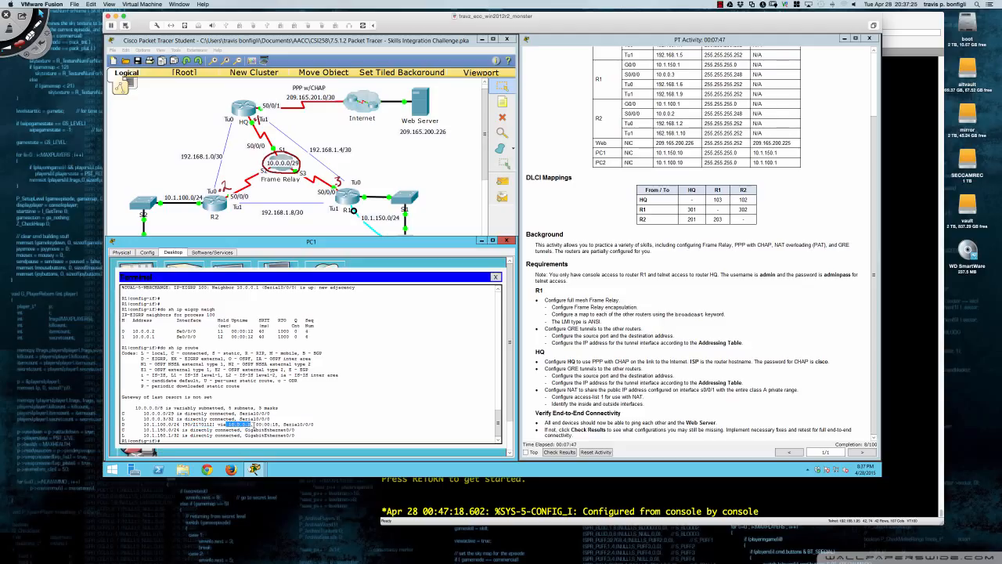
{"action": "left_click", "coordinate": [344, 421]}
Page through 'do sh ru', highlighting the router eigrp 100 block and network 10.0.0.0 line.
{"action": "type", "text": "do sh ru"}
{"action": "key", "text": "Return"}
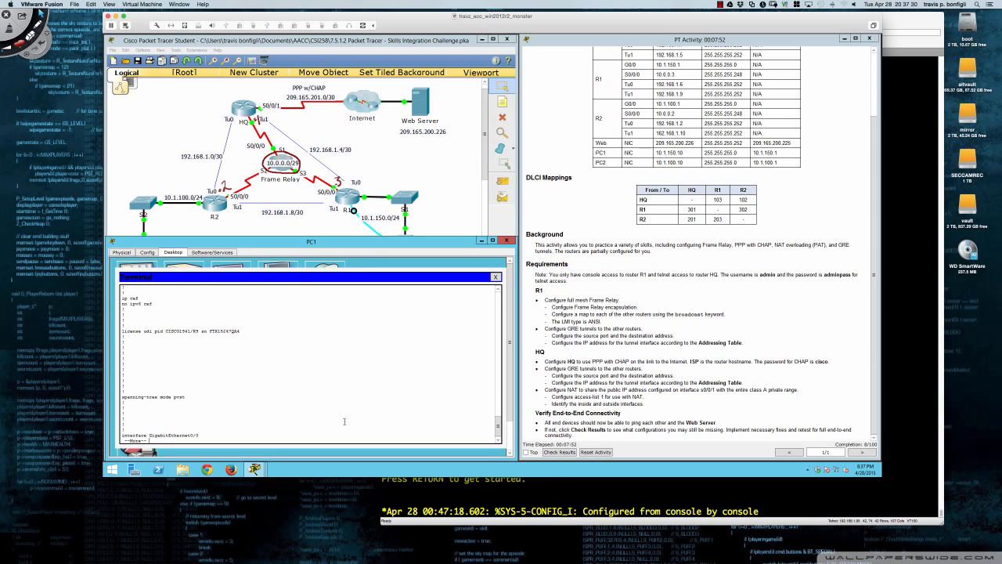
{"action": "key", "text": "space"}
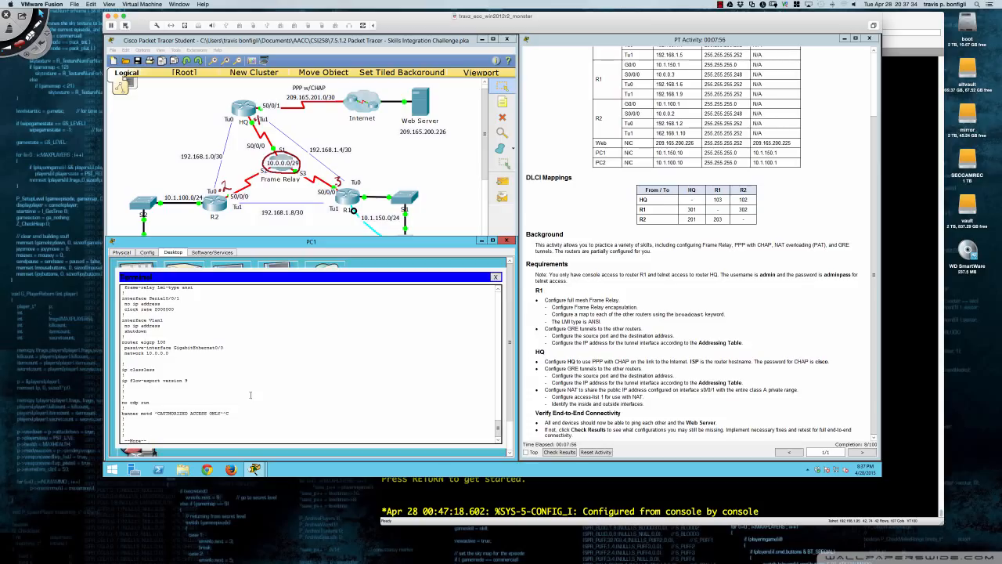
{"action": "left_click_drag", "start_coordinate": [122, 342], "coordinate": [170, 354]}
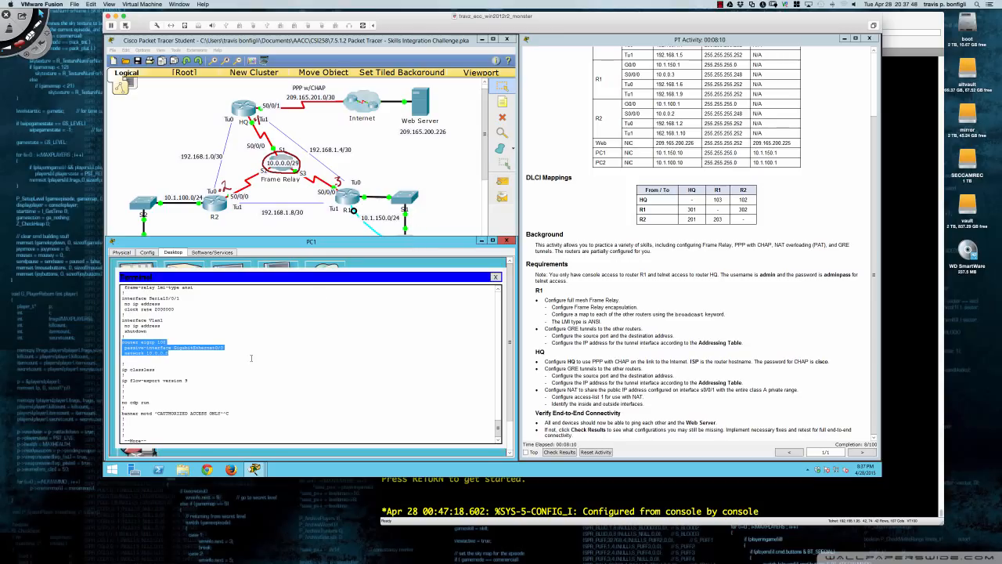
{"action": "left_click", "coordinate": [252, 358]}
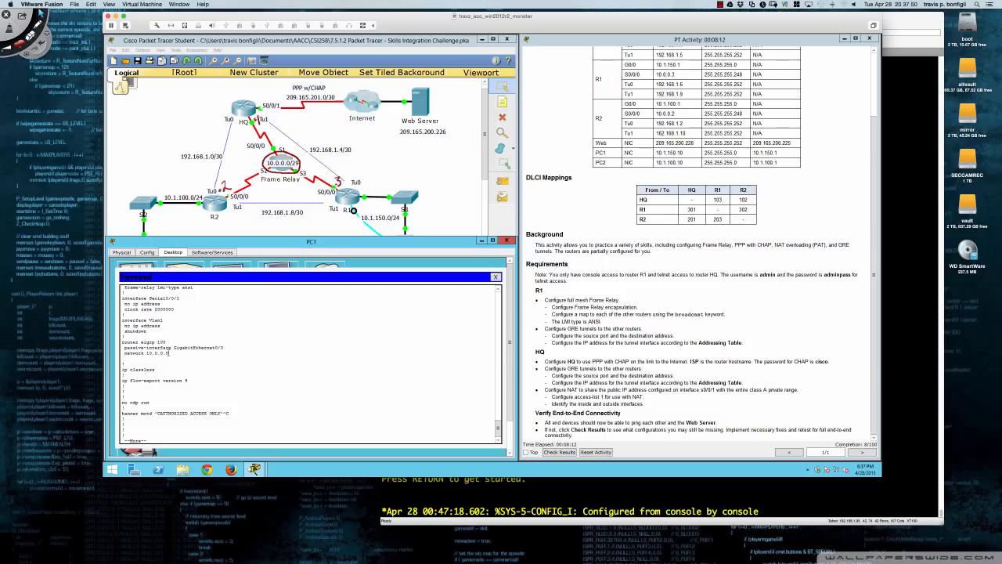
{"action": "left_click_drag", "start_coordinate": [169, 353], "coordinate": [125, 353]}
{"action": "left_click", "coordinate": [353, 369]}
Stop the configuration paging and show R1's version information with 'do sh ver'.
{"action": "key", "text": "Return"}
{"action": "key", "text": "Return"}
{"action": "key", "text": "Return"}
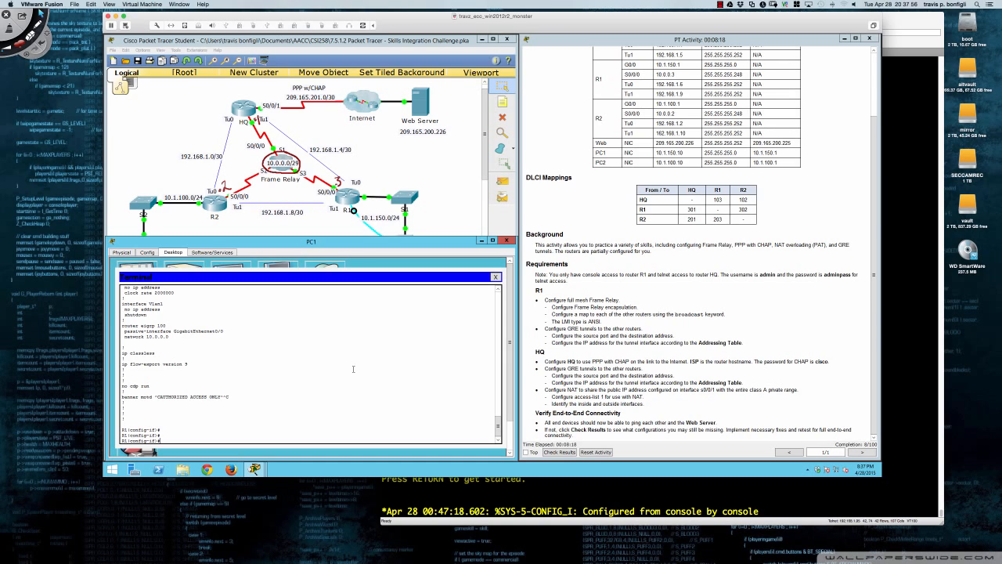
{"action": "type", "text": "do sh ver"}
{"action": "key", "text": "Return"}
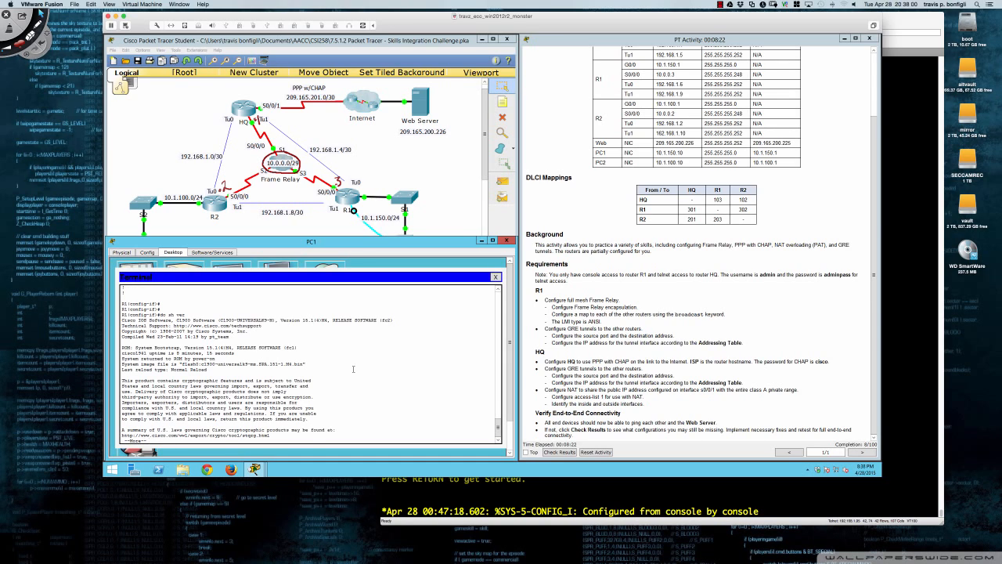
Run 'do sh ip pro' and highlight the 'Automatic Summarization: disabled' line.
{"action": "key", "text": "q"}
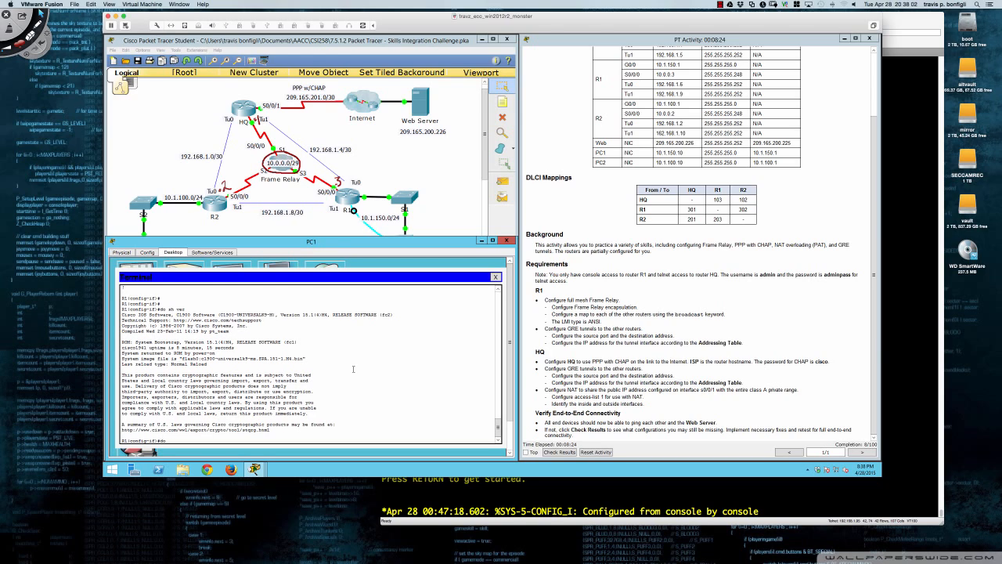
{"action": "type", "text": "do sh ip pro"}
{"action": "key", "text": "Return"}
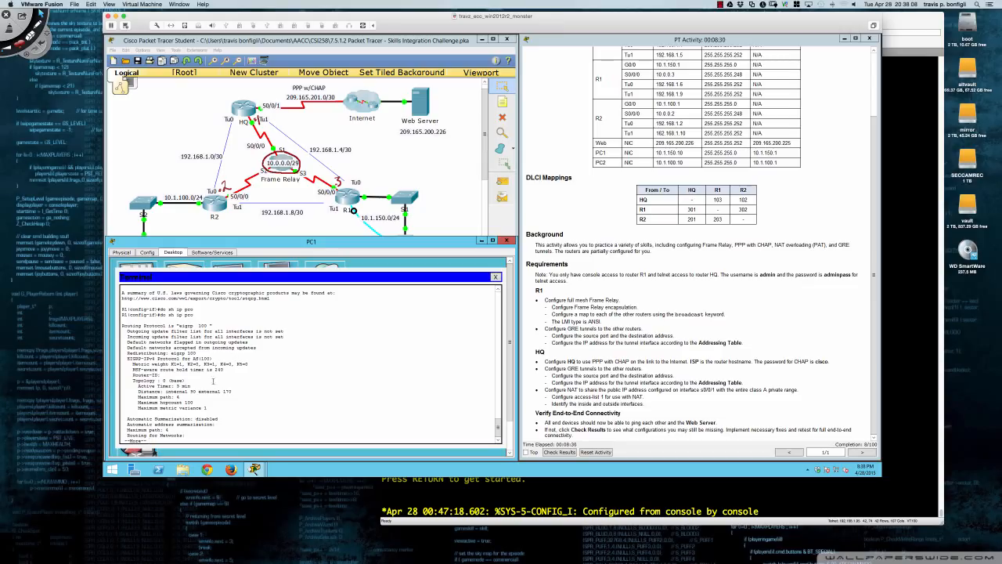
{"action": "left_click_drag", "start_coordinate": [219, 418], "coordinate": [127, 419]}
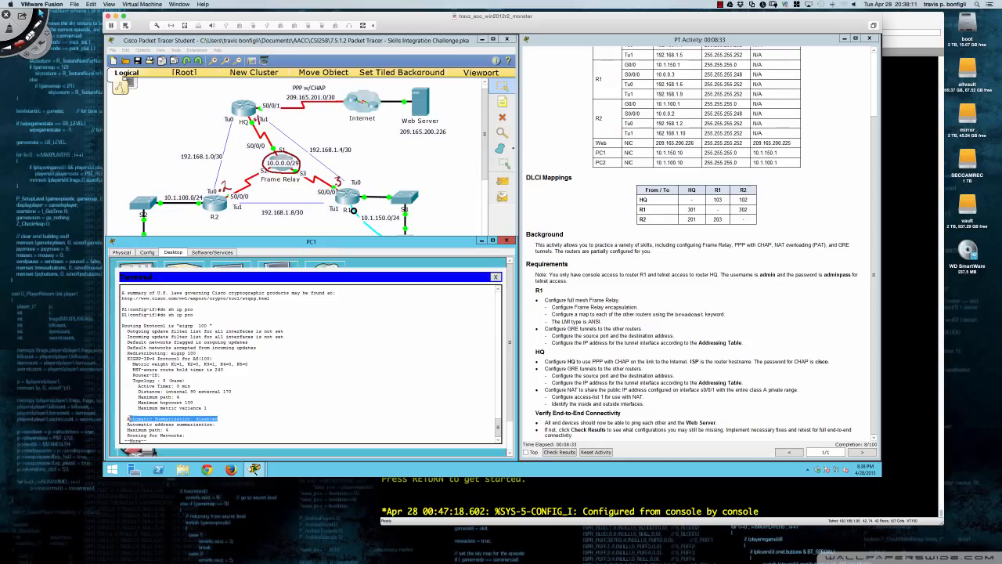
{"action": "left_click", "coordinate": [329, 411]}
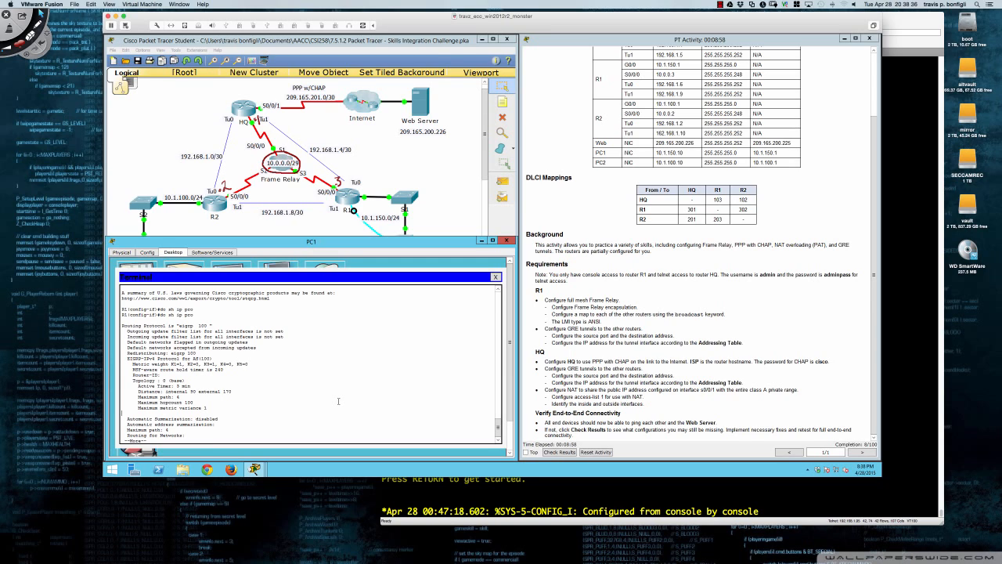
Leave configuration mode and save R1's running configuration with wri mem.
{"action": "key", "text": "Return"}
{"action": "key", "text": "Return"}
{"action": "key", "text": "Return"}
{"action": "type", "text": "end"}
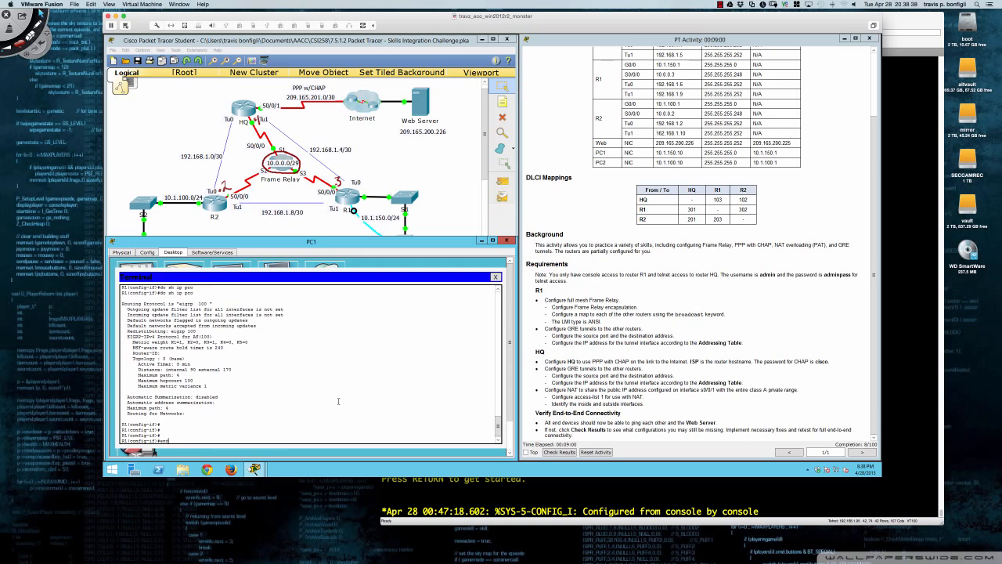
{"action": "key", "text": "Return"}
{"action": "key", "text": "Return"}
{"action": "key", "text": "Return"}
{"action": "key", "text": "Return"}
{"action": "key", "text": "Return"}
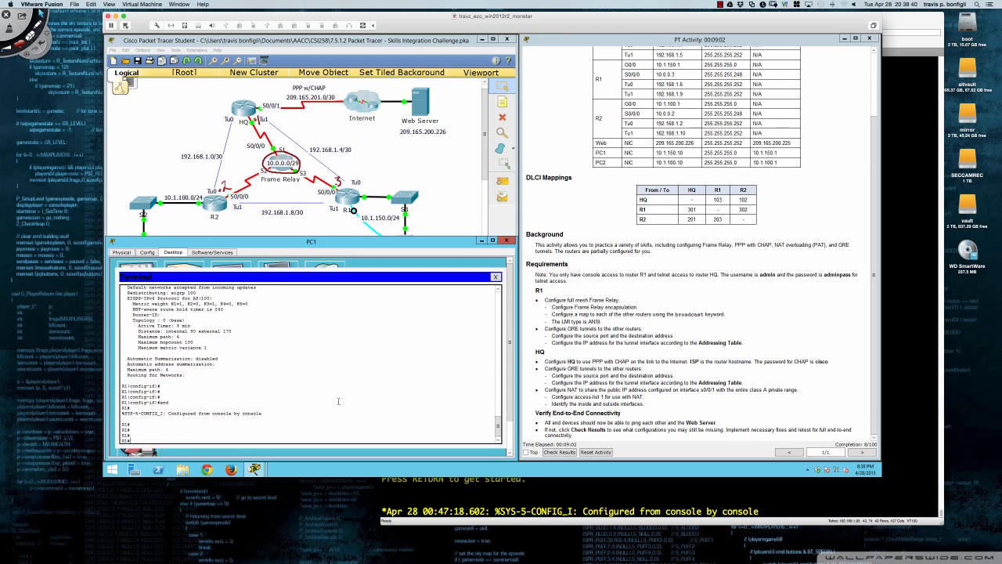
{"action": "type", "text": "wri mem"}
{"action": "key", "text": "Return"}
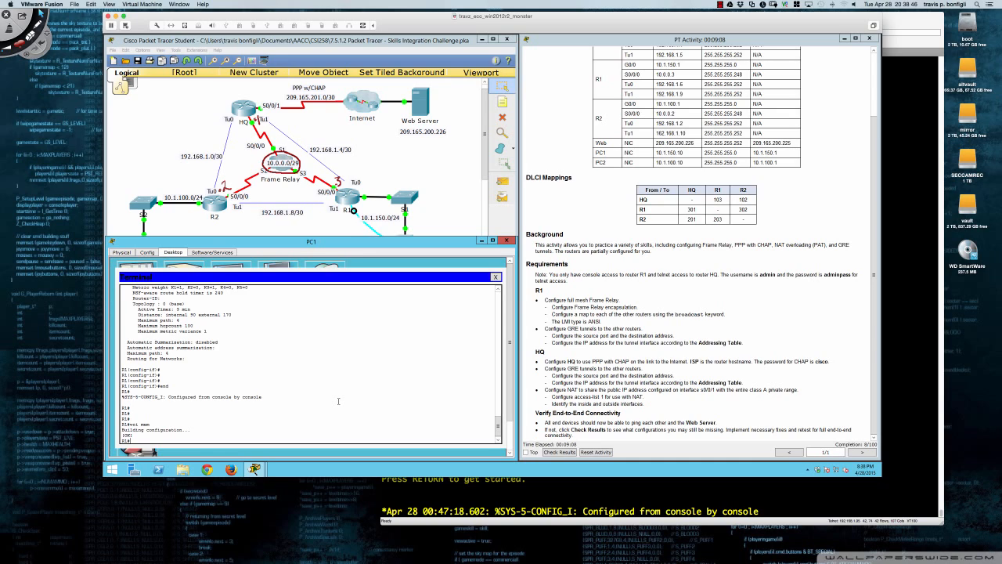
{"action": "key", "text": "Return"}
{"action": "key", "text": "Return"}
Re-enter global configuration mode on R1 with conf t.
{"action": "type", "text": "conf t"}
{"action": "key", "text": "Return"}
{"action": "key", "text": "Return"}
{"action": "key", "text": "Return"}
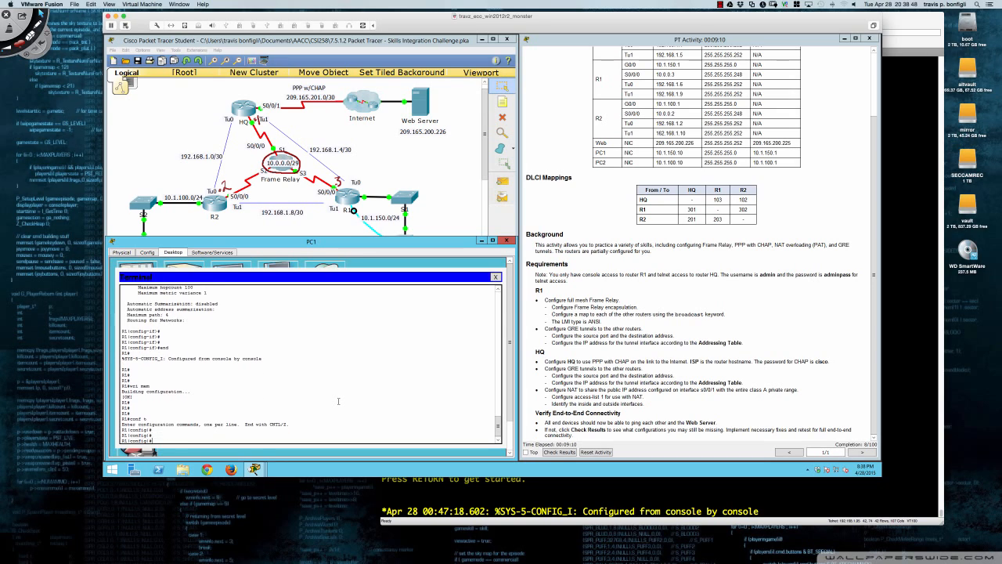
{"action": "key", "text": "Return"}
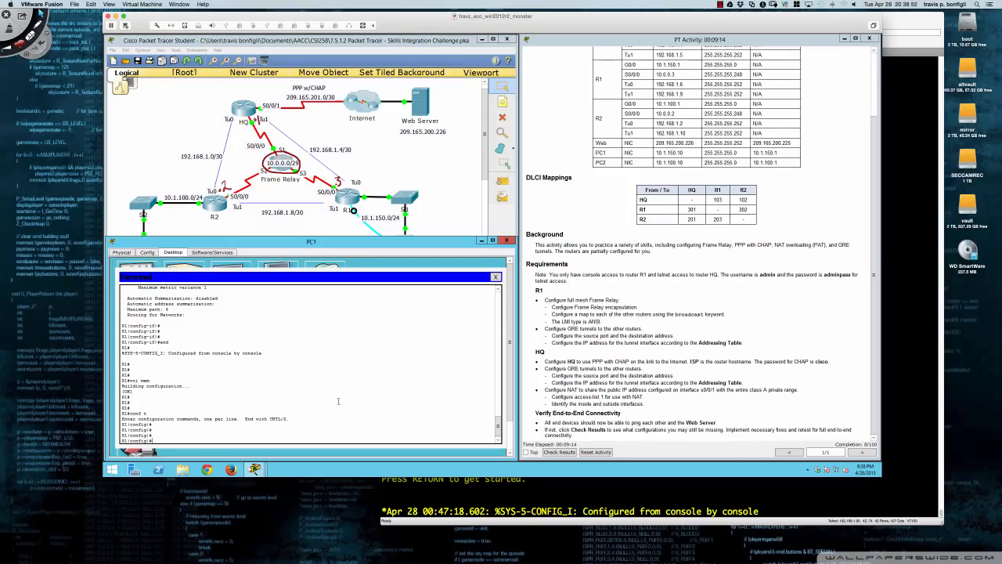
{"action": "key", "text": "Return"}
{"action": "key", "text": "Return"}
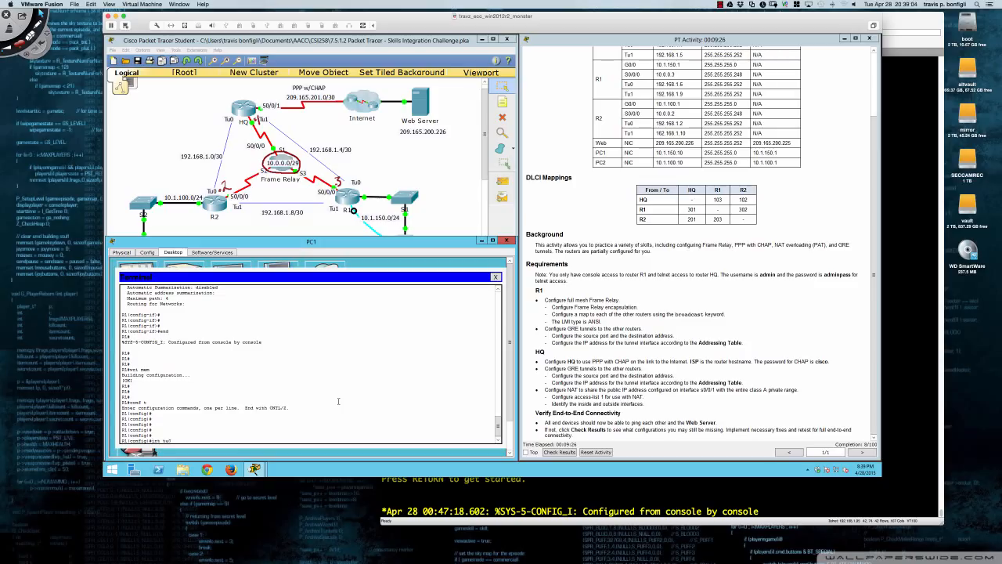
Give R1's Tunnel0 address 192.168.1.6 255.255.255.252 and tunnel source S0/0/0.
{"action": "key", "text": "Return"}
{"action": "key", "text": "Return"}
{"action": "key", "text": "Return"}
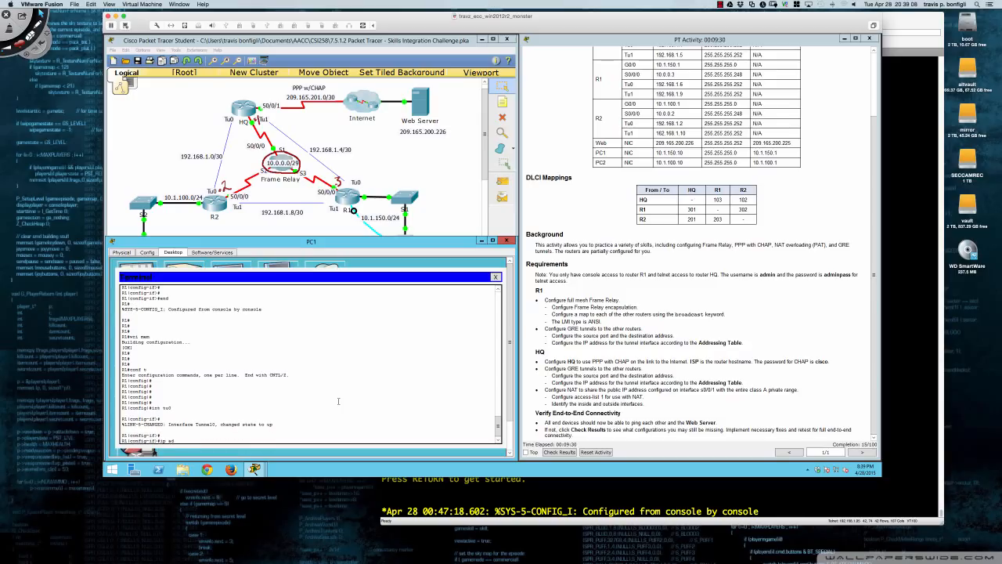
{"action": "type", "text": "ip add 192.168.1.6 255.255.255.252"}
{"action": "key", "text": "Return"}
{"action": "key", "text": "Return"}
{"action": "key", "text": "Return"}
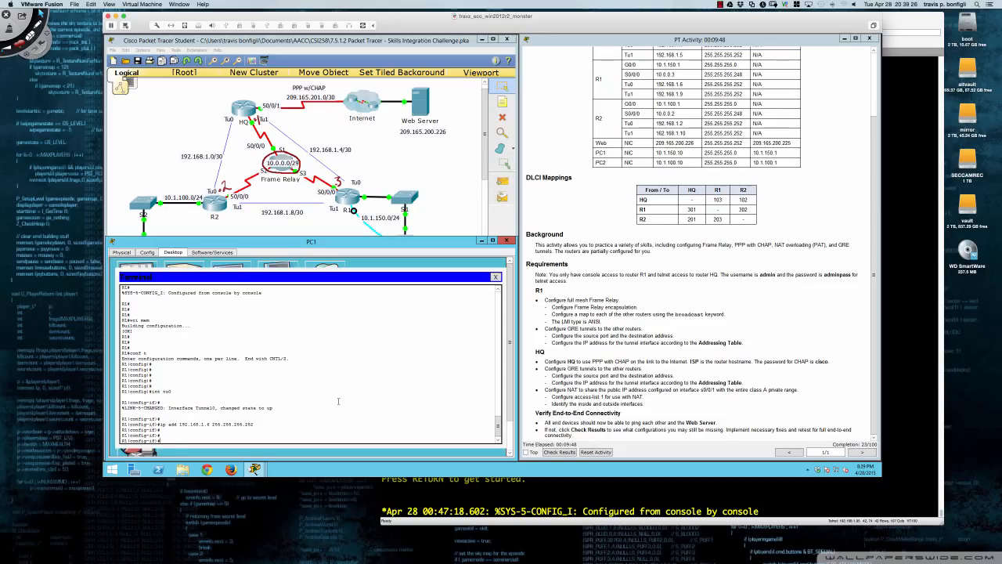
{"action": "type", "text": "tun"}
{"action": "key", "text": "Tab"}
{"action": "type", "text": "sour"}
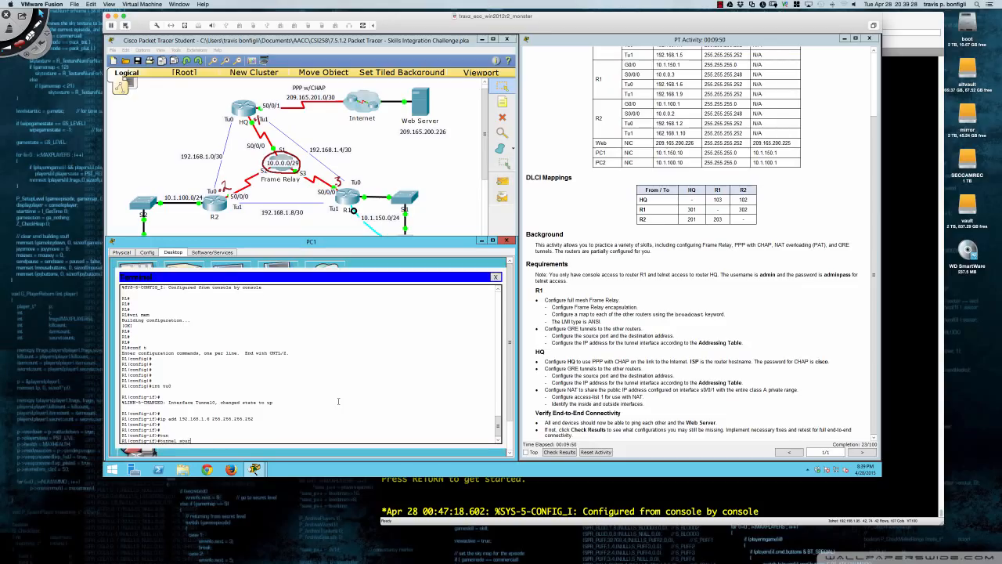
{"action": "key", "text": "Tab"}
{"action": "type", "text": "s0/0/0"}
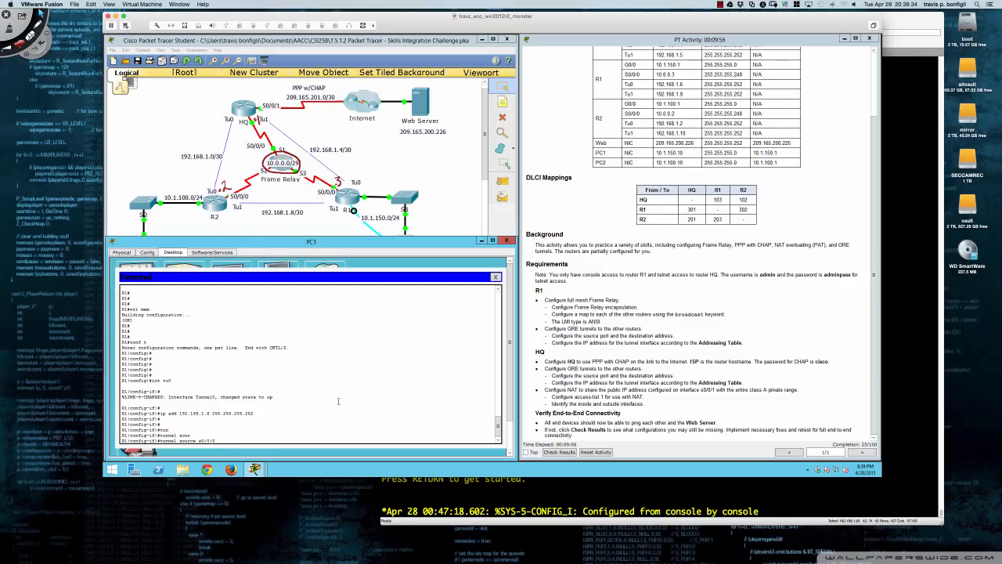
{"action": "key", "text": "Return"}
Set Tunnel0's destination to 10.0.0.1 and mode to GRE over IP, then create Tunnel1.
{"action": "type", "text": "tun"}
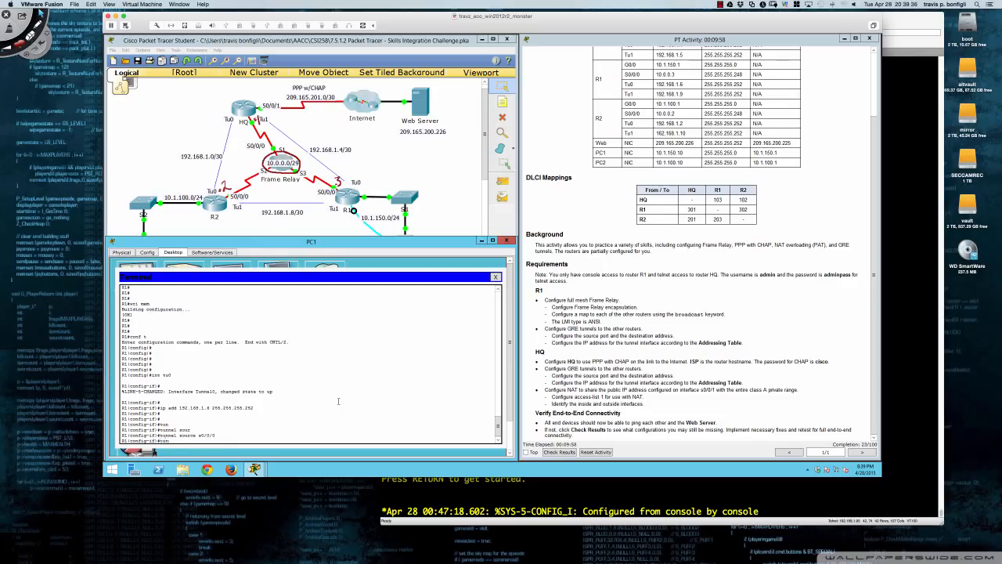
{"action": "key", "text": "Tab"}
{"action": "type", "text": "des"}
{"action": "key", "text": "Tab"}
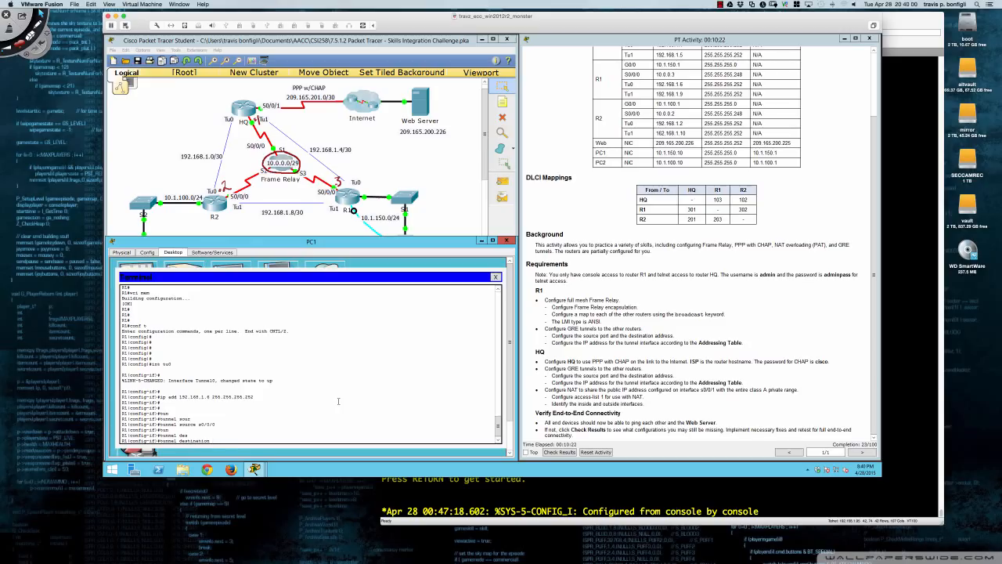
{"action": "type", "text": "0.0.0.1"}
{"action": "key", "text": "Return"}
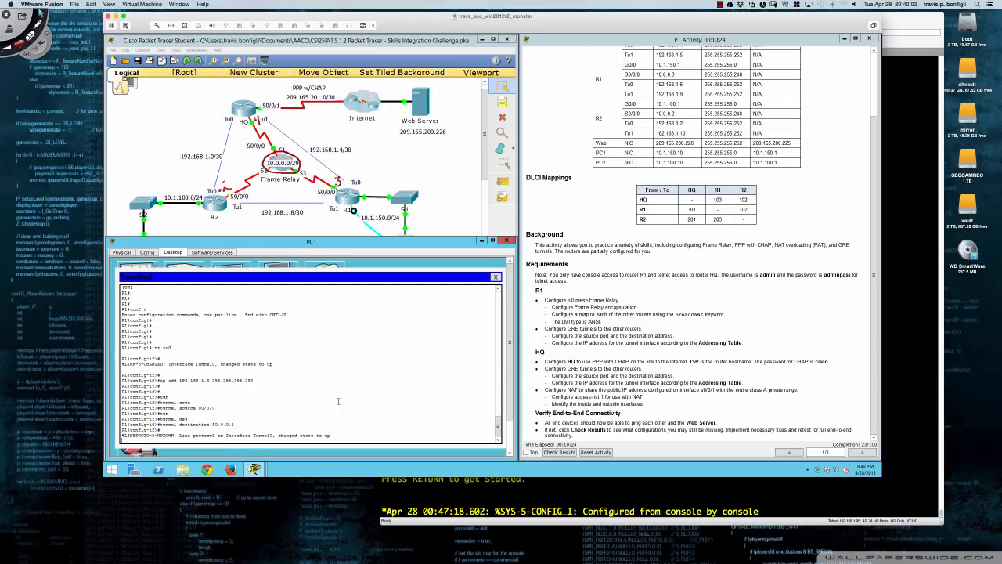
{"action": "key", "text": "Return"}
{"action": "type", "text": "tun"}
{"action": "key", "text": "Tab"}
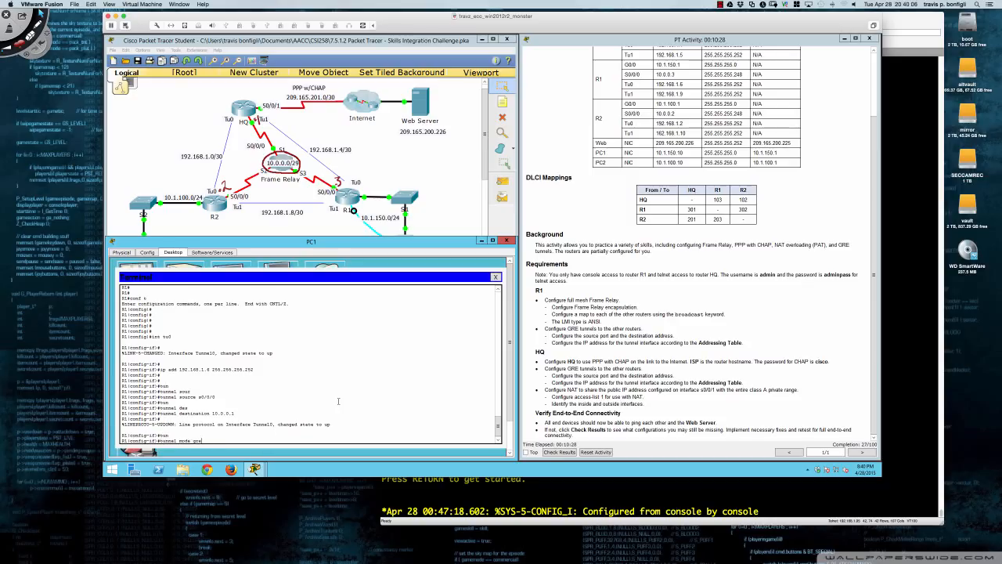
{"action": "type", "text": "mode gre ip"}
{"action": "key", "text": "Return"}
{"action": "key", "text": "Return"}
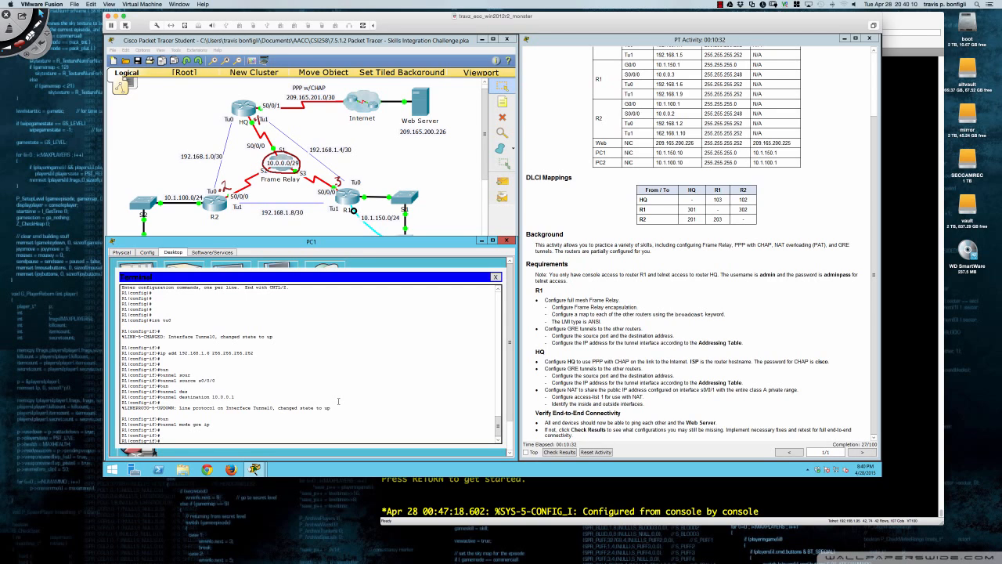
{"action": "key", "text": "Return"}
{"action": "key", "text": "Return"}
{"action": "key", "text": "Return"}
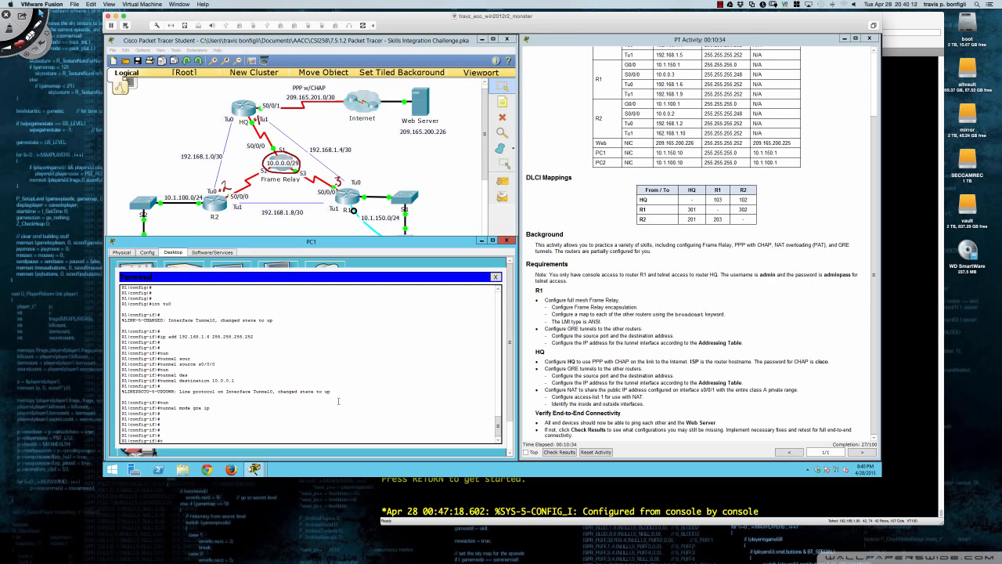
{"action": "type", "text": "int tu1"}
{"action": "key", "text": "Return"}
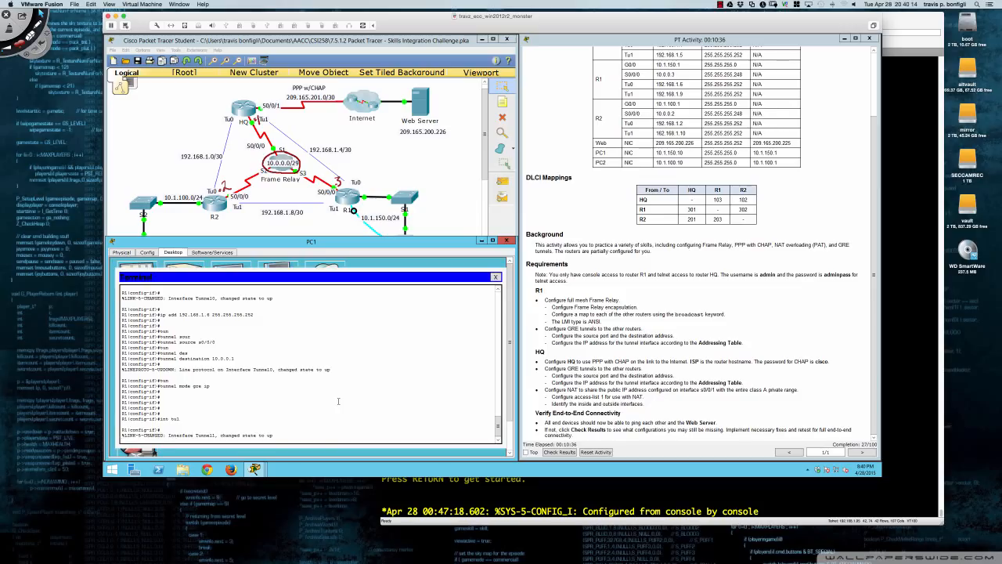
Assign address 192.168.1.9/30 to R1's Tunnel1.
{"action": "key", "text": "Return"}
{"action": "key", "text": "Return"}
{"action": "key", "text": "Return"}
{"action": "type", "text": "ip add"}
{"action": "key", "text": "Tab"}
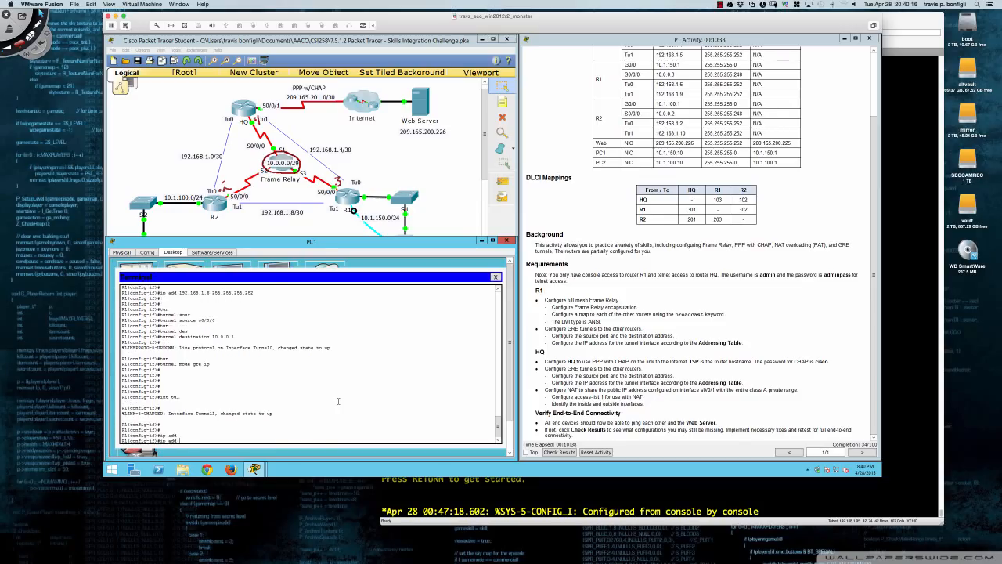
{"action": "type", "text": "192.168.1.9 255.255.255.252"}
{"action": "key", "text": "Return"}
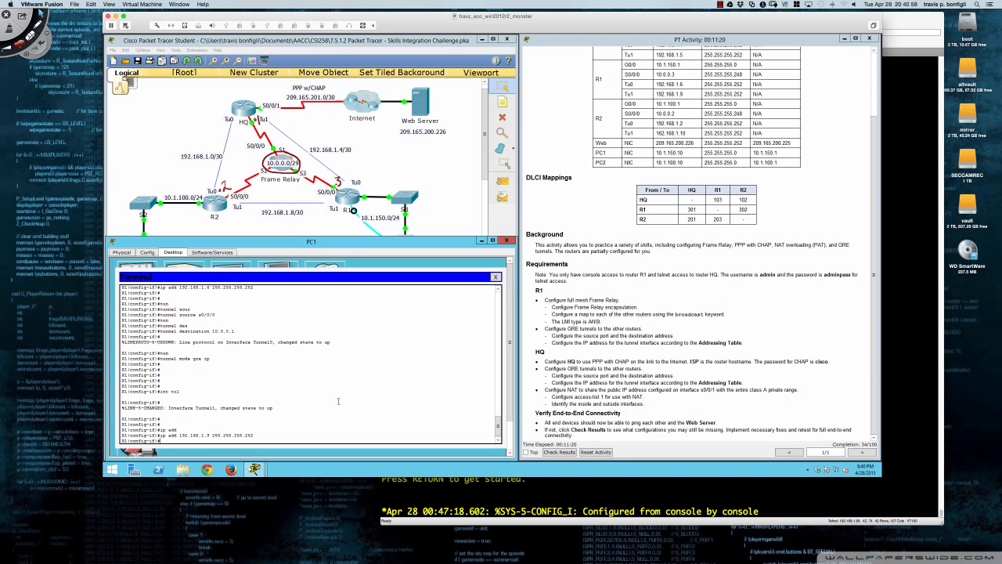
Set Tunnel1's source to S0/0/0 and its destination to 10.0.0.2.
{"action": "type", "text": "tn"}
{"action": "key", "text": "Tab"}
{"action": "key", "text": "BackSpace"}
{"action": "type", "text": "u"}
{"action": "key", "text": "Tab"}
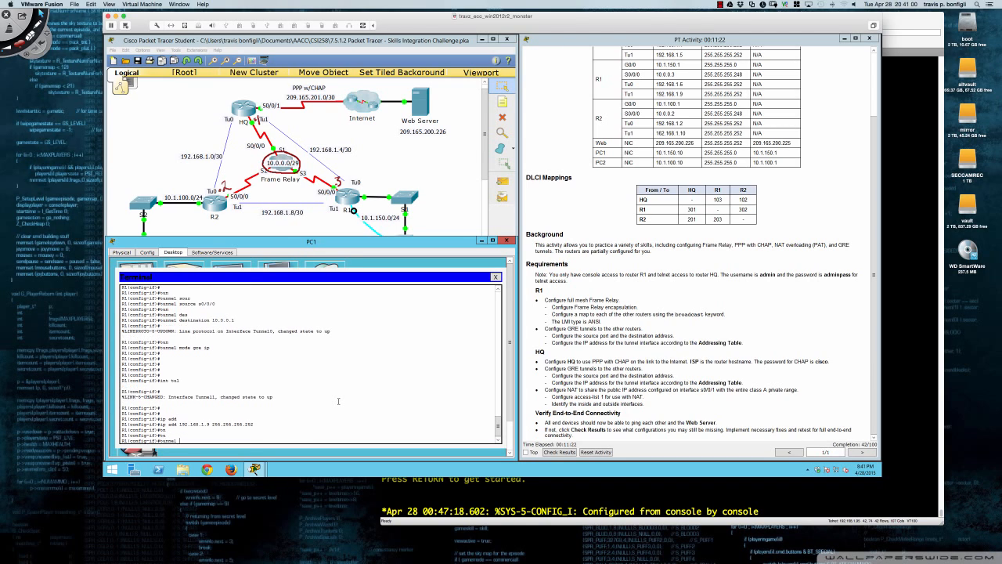
{"action": "type", "text": "so"}
{"action": "key", "text": "Tab"}
{"action": "type", "text": "s0/"}
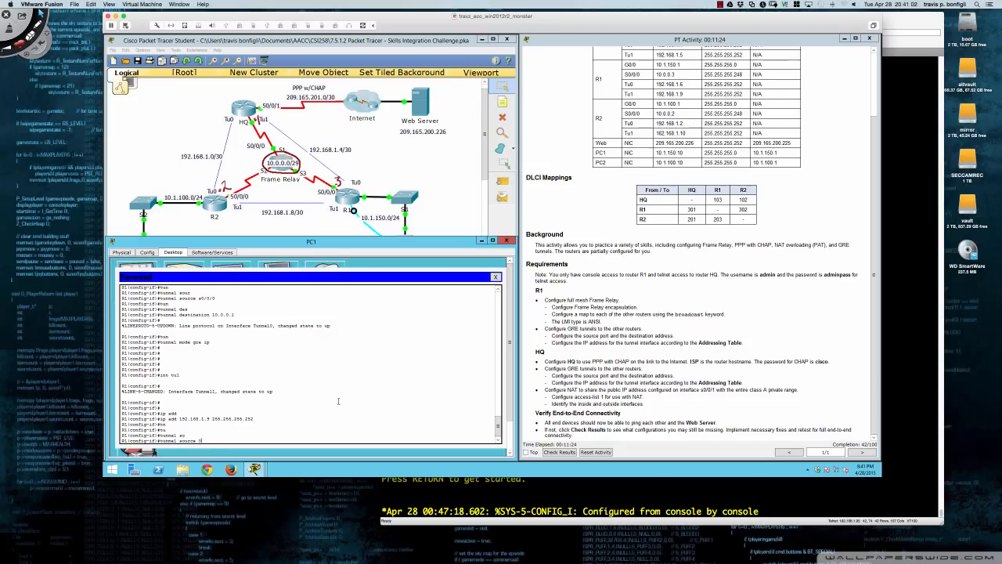
{"action": "key", "text": "Return"}
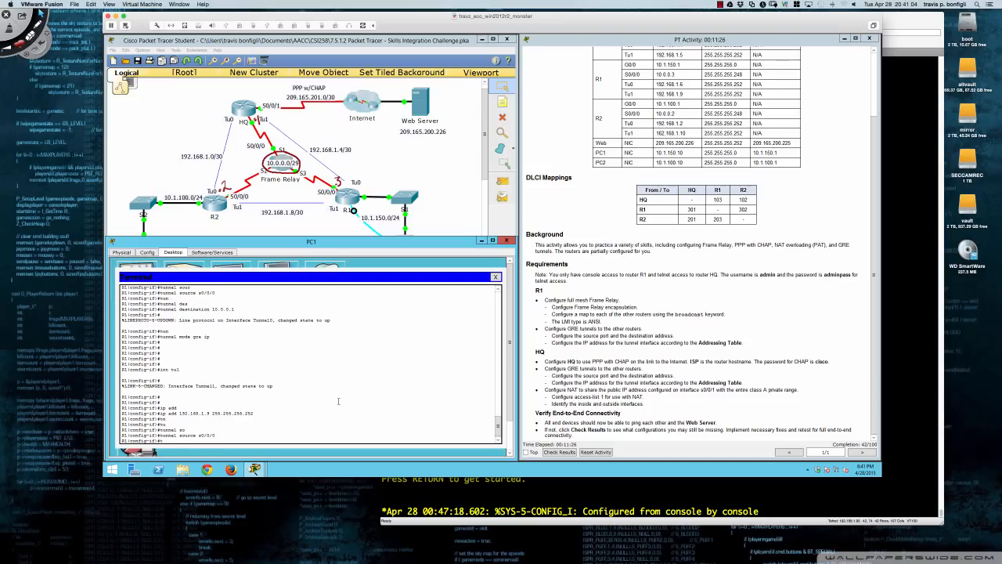
{"action": "type", "text": "tunne"}
{"action": "key", "text": "Tab"}
{"action": "type", "text": "des"}
{"action": "key", "text": "Tab"}
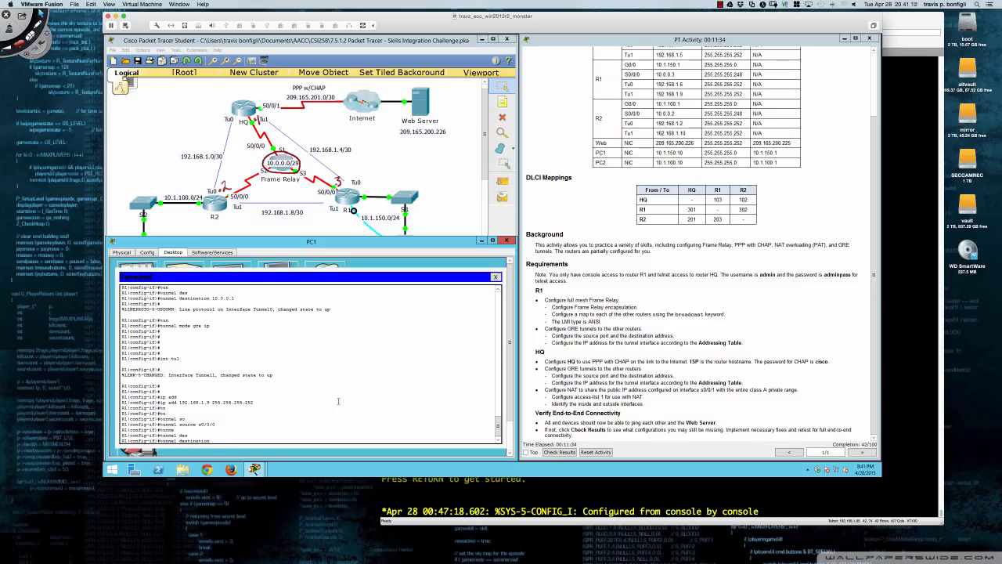
{"action": "type", "text": "10.0.0.2"}
{"action": "key", "text": "Return"}
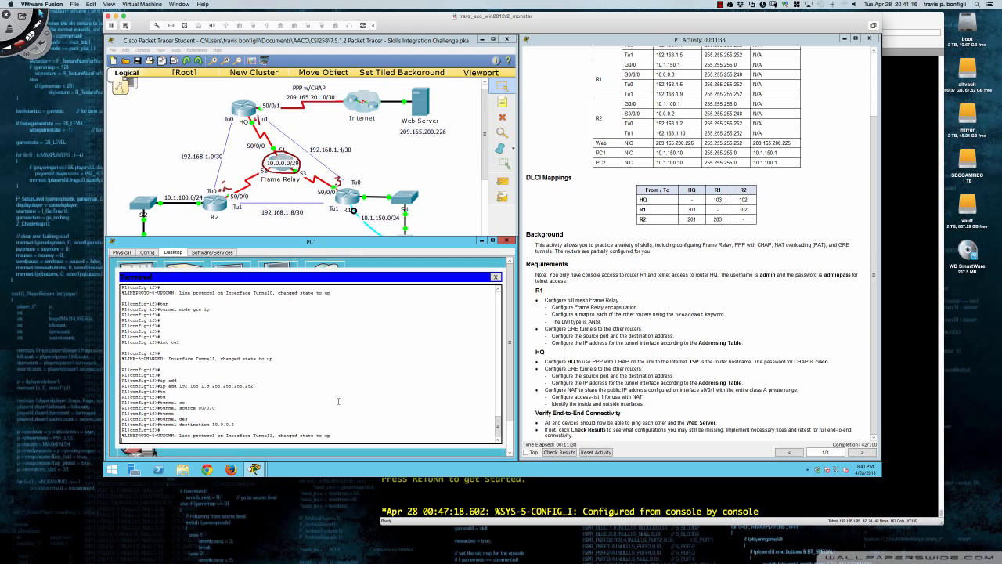
Put Tunnel1 in GRE over IP mode and leave configuration mode on R1.
{"action": "key", "text": "Return"}
{"action": "type", "text": "tun"}
{"action": "key", "text": "Tab"}
{"action": "type", "text": "mode gre ip"}
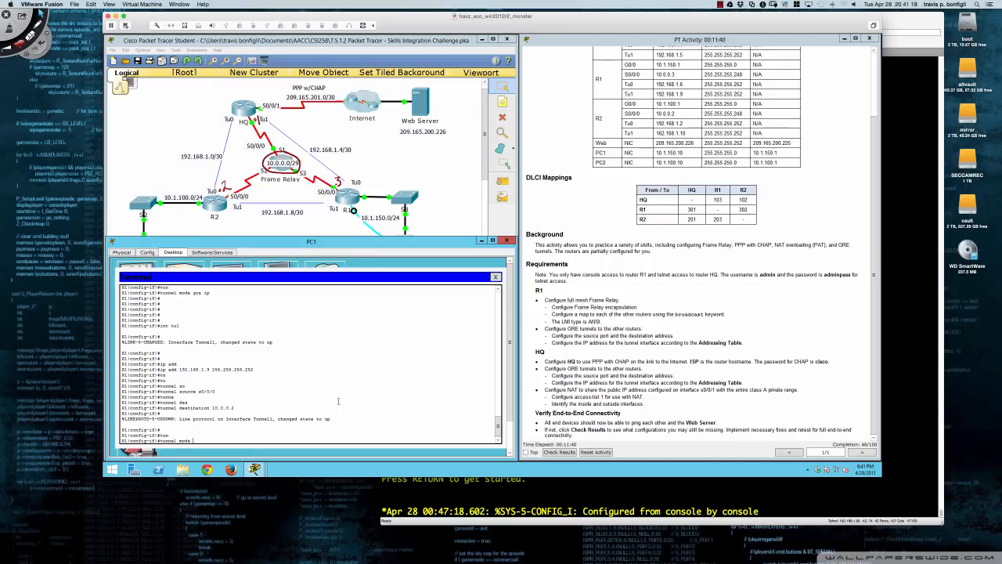
{"action": "key", "text": "Return"}
{"action": "key", "text": "Return"}
{"action": "key", "text": "Return"}
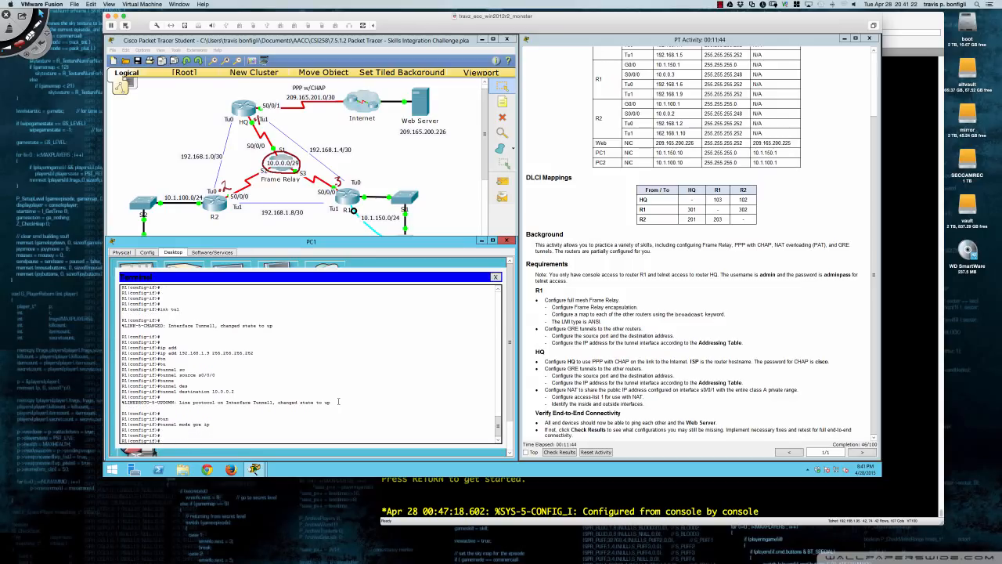
{"action": "type", "text": "end"}
{"action": "key", "text": "Return"}
{"action": "key", "text": "Return"}
{"action": "key", "text": "Return"}
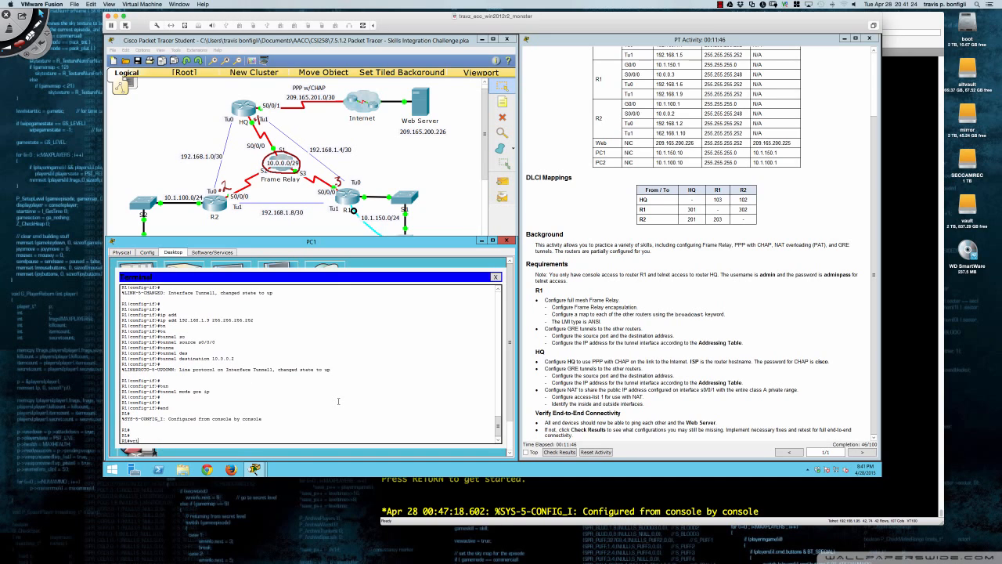
Save R1's configuration with wri mem, then telnet to HQ at 10.0.0.1 and log in with the admin account.
{"action": "type", "text": "wri mem"}
{"action": "key", "text": "Return"}
{"action": "key", "text": "Return"}
{"action": "key", "text": "Return"}
{"action": "key", "text": "Return"}
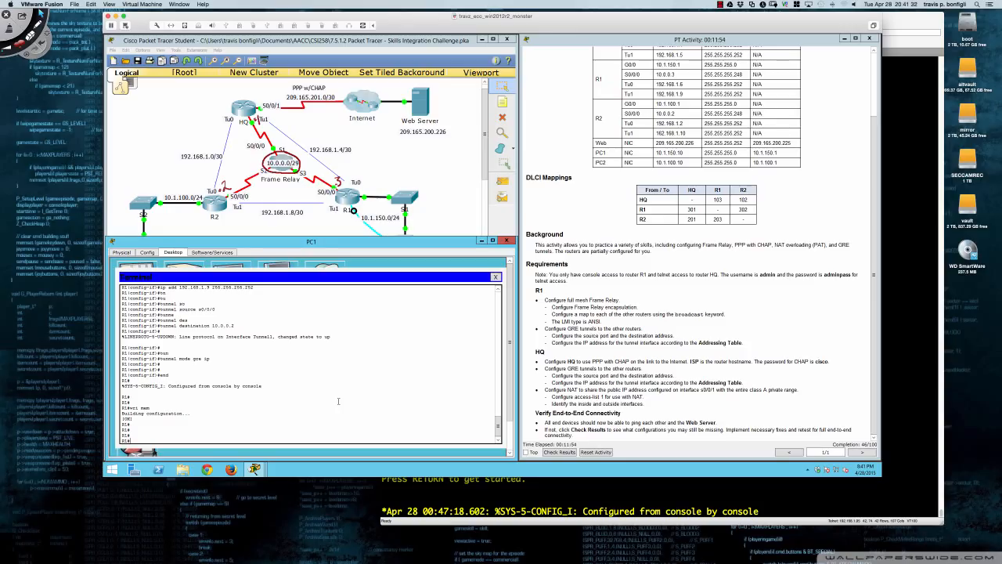
{"action": "type", "text": "telnet 10.0.0.1"}
{"action": "key", "text": "Return"}
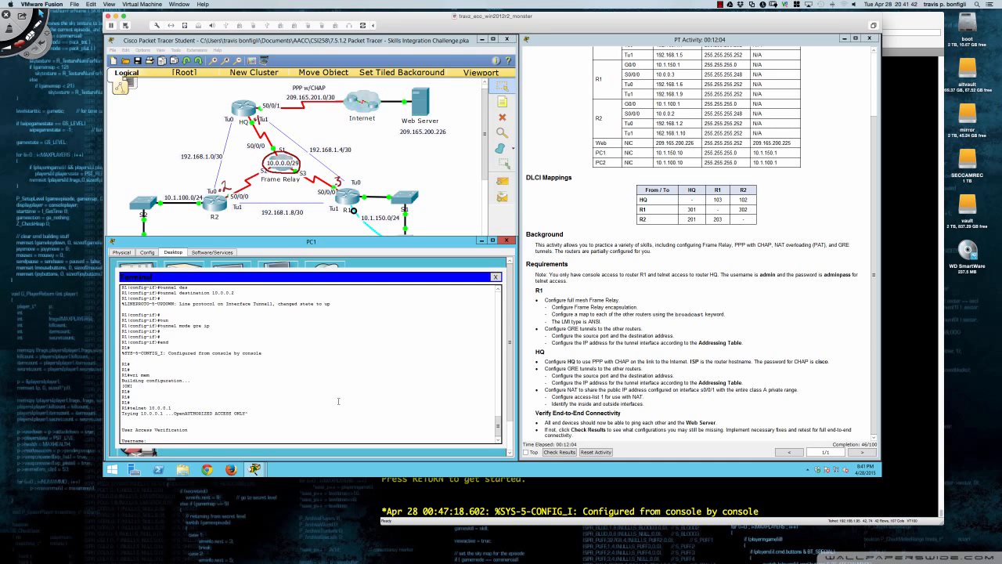
{"action": "type", "text": "admin"}
{"action": "key", "text": "Return"}
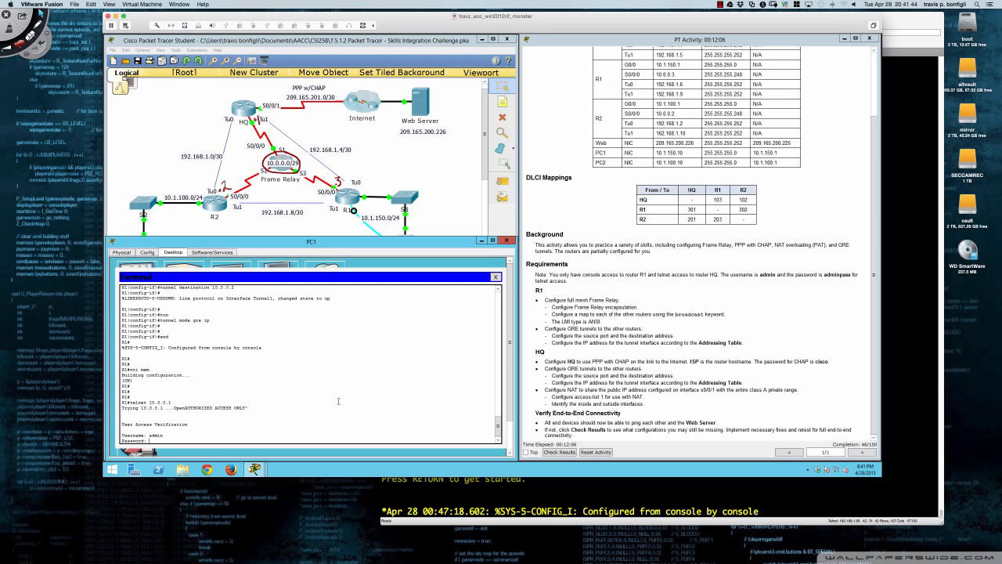
{"action": "key", "text": "Return"}
{"action": "key", "text": "Return"}
{"action": "key", "text": "Return"}
{"action": "key", "text": "Return"}
{"action": "key", "text": "Return"}
{"action": "key", "text": "Return"}
{"action": "key", "text": "Return"}
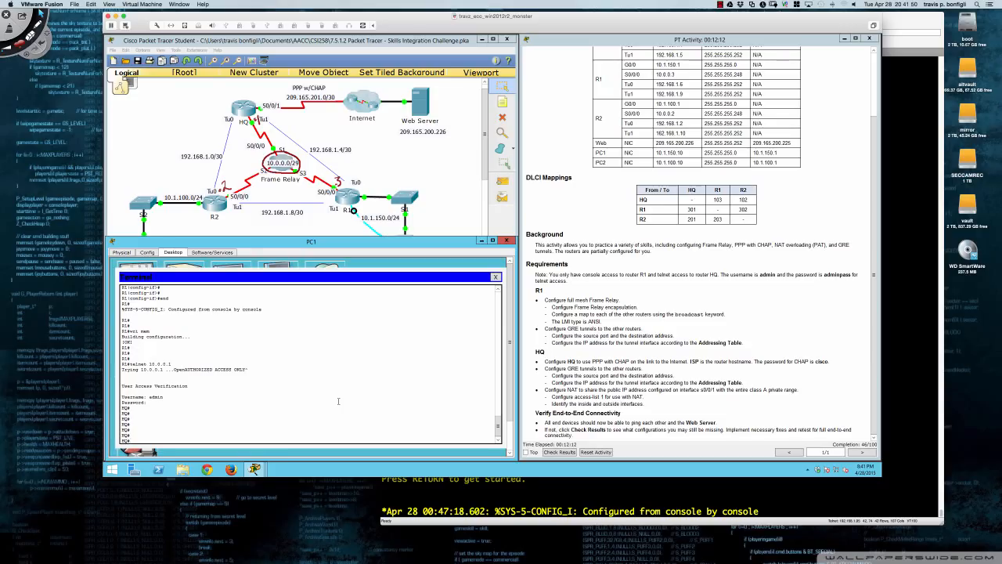
On HQ, give Serial 0/0/1 encapsulation ppp and ppp authentication chap.
{"action": "type", "text": "conf t"}
{"action": "key", "text": "Return"}
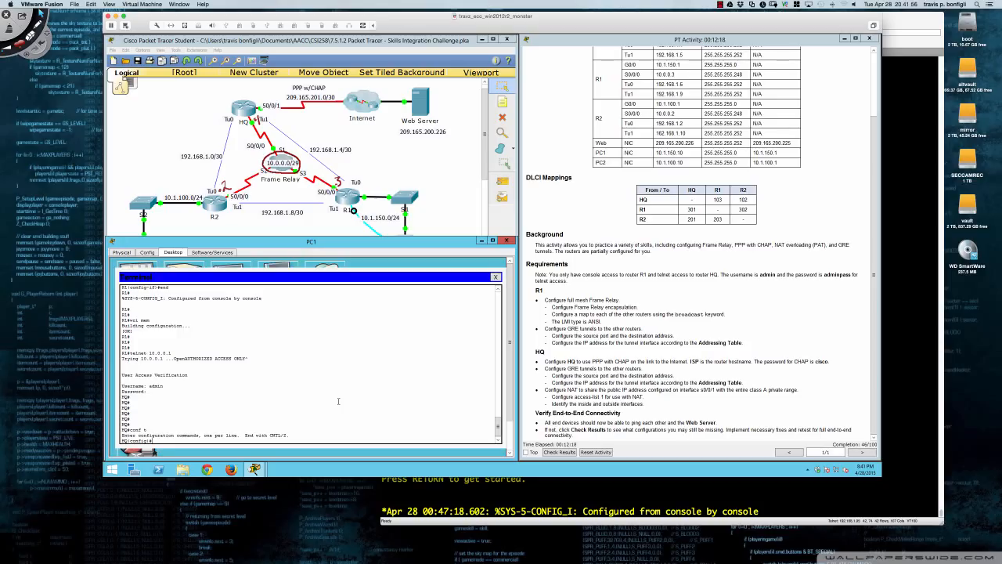
{"action": "type", "text": "int s0/0/1"}
{"action": "key", "text": "Return"}
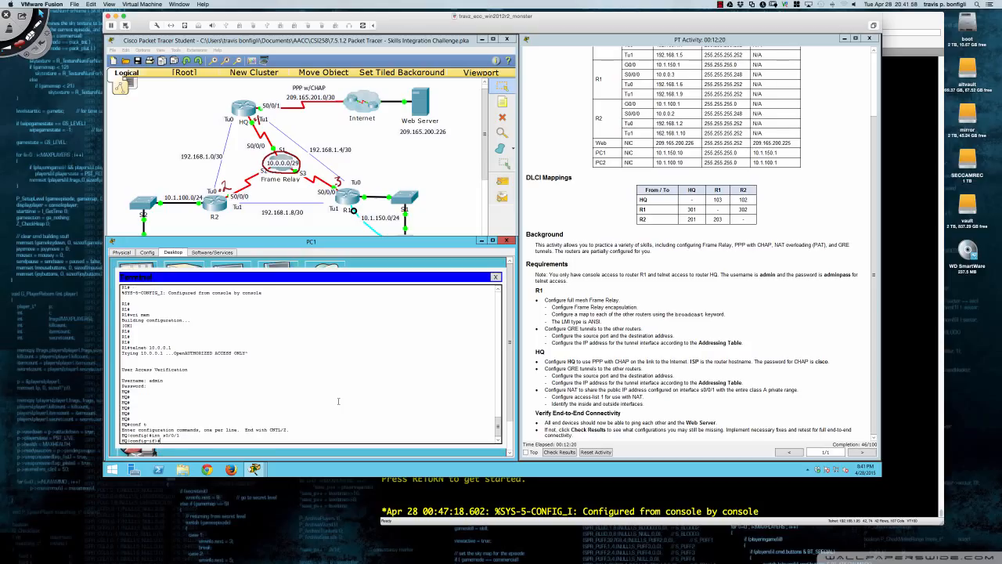
{"action": "type", "text": "en"}
{"action": "key", "text": "Tab"}
{"action": "type", "text": "p"}
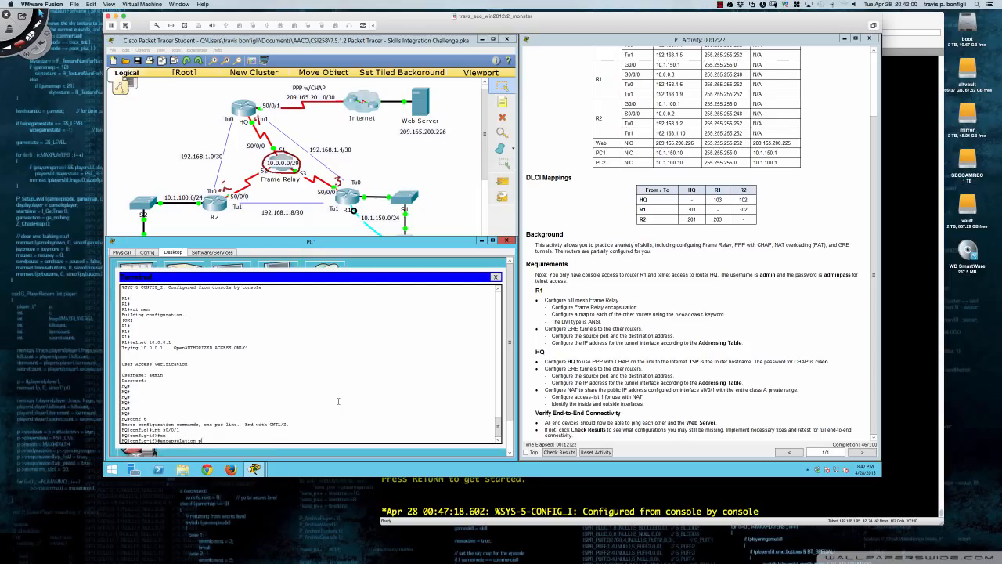
{"action": "type", "text": "pp"}
{"action": "key", "text": "Return"}
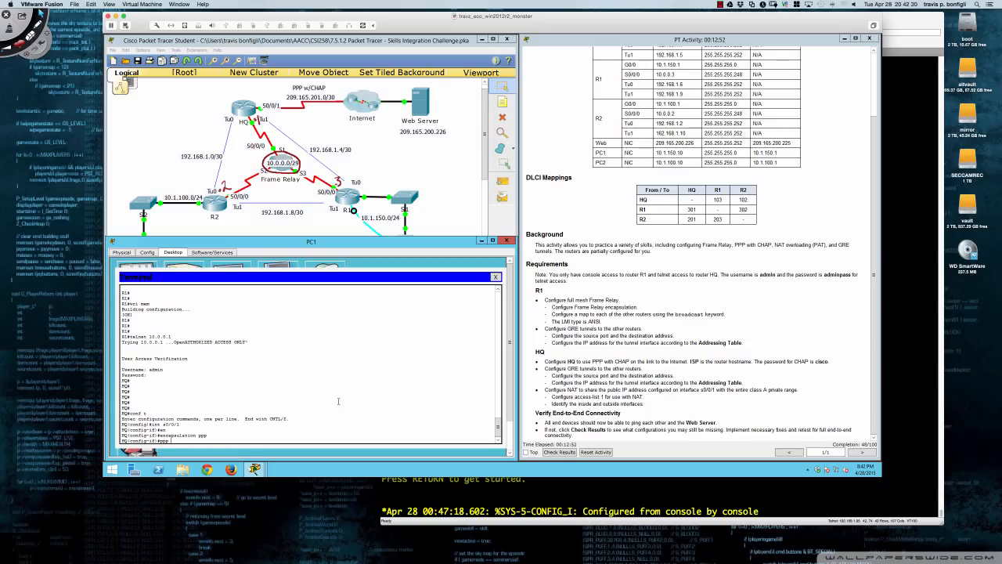
{"action": "type", "text": "h"}
{"action": "key", "text": "Tab"}
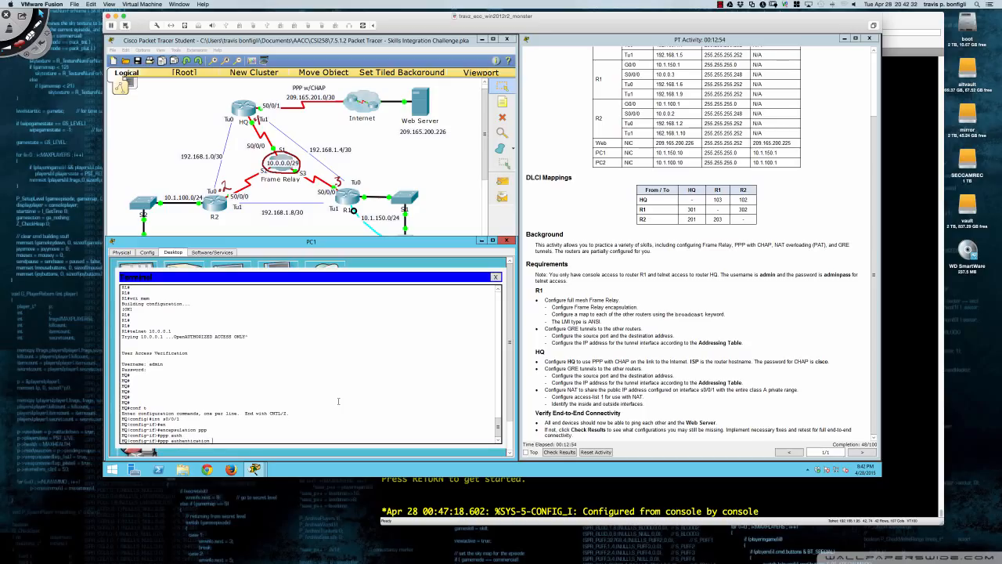
{"action": "type", "text": "chap"}
{"action": "key", "text": "Return"}
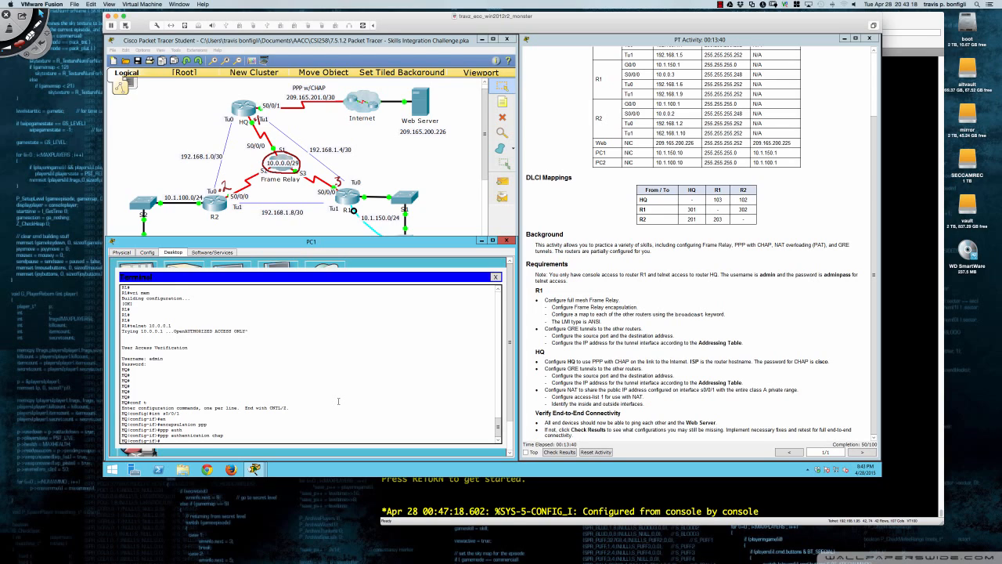
Back in HQ global config, add local username ISP with the CHAP password.
{"action": "type", "text": "t"}
{"action": "key", "text": "Return"}
{"action": "key", "text": "Return"}
{"action": "key", "text": "Return"}
{"action": "key", "text": "Return"}
{"action": "key", "text": "Return"}
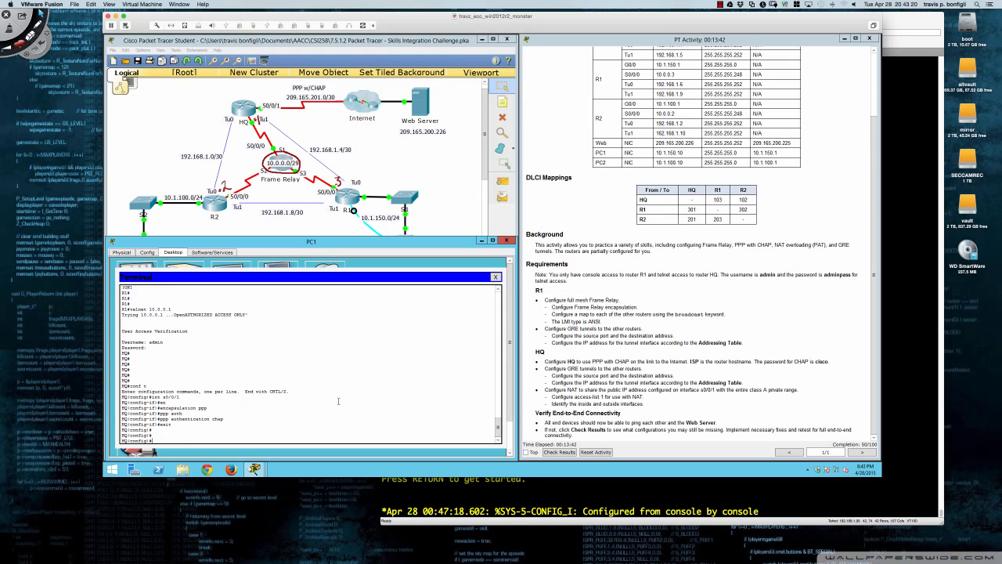
{"action": "type", "text": "user"}
{"action": "key", "text": "Tab"}
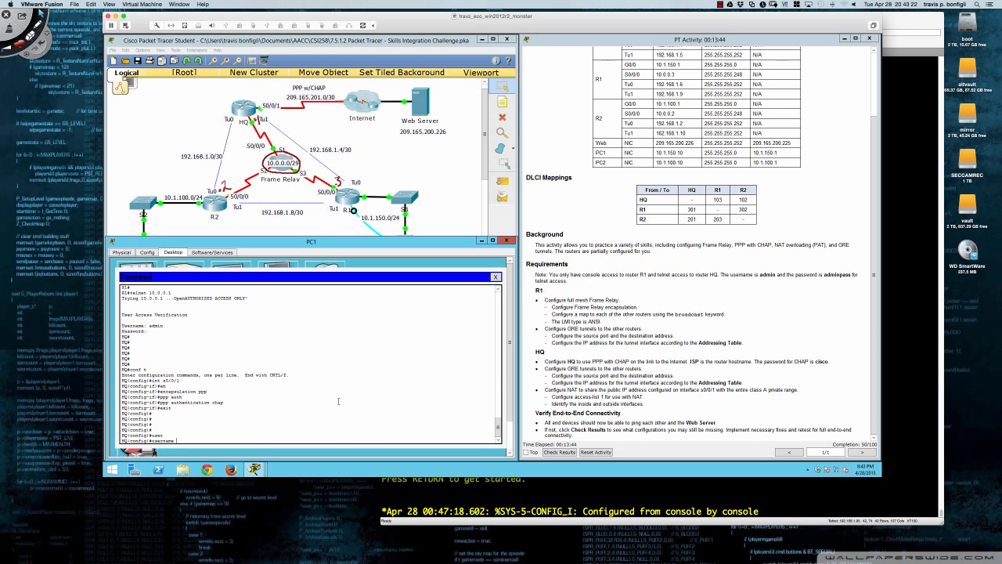
{"action": "type", "text": "ISP pas"}
{"action": "key", "text": "Tab"}
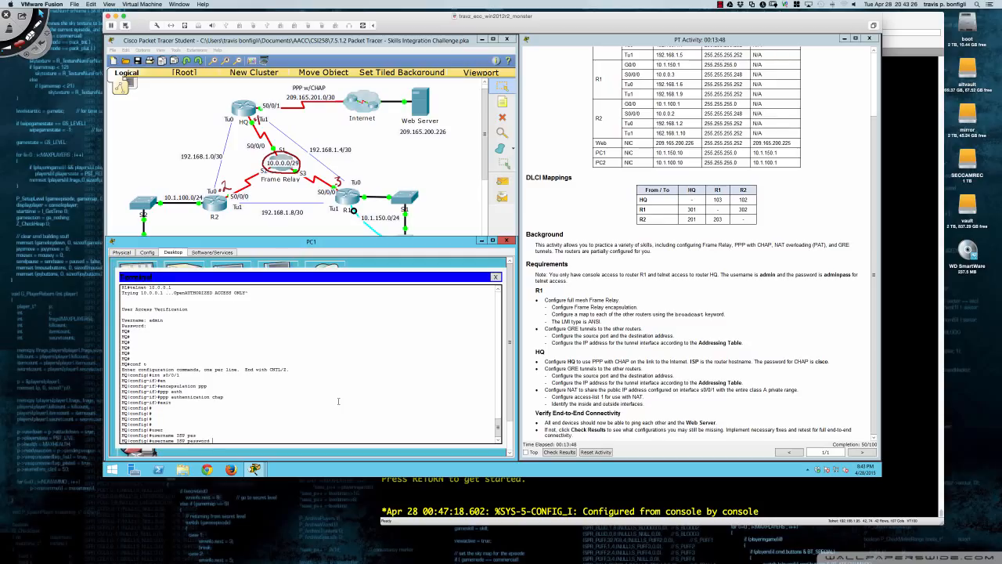
{"action": "type", "text": "cisco"}
{"action": "key", "text": "Return"}
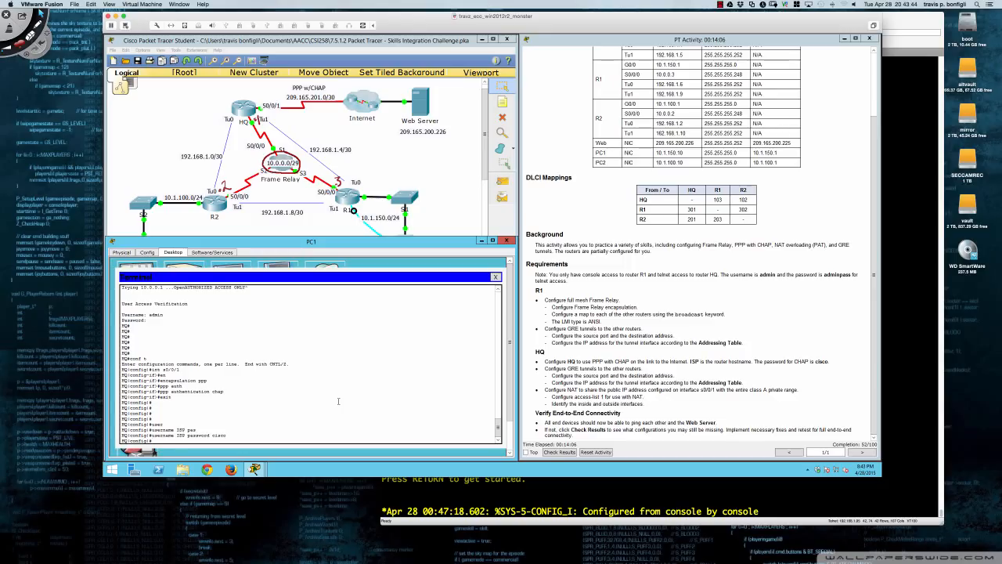
{"action": "key", "text": "Return"}
{"action": "key", "text": "Return"}
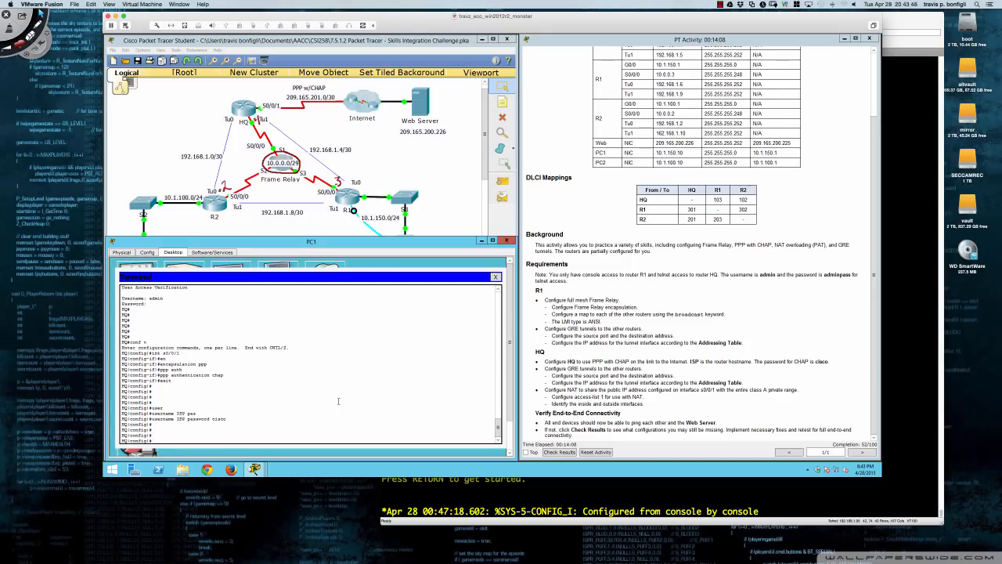
{"action": "key", "text": "Return"}
{"action": "key", "text": "Return"}
{"action": "key", "text": "Return"}
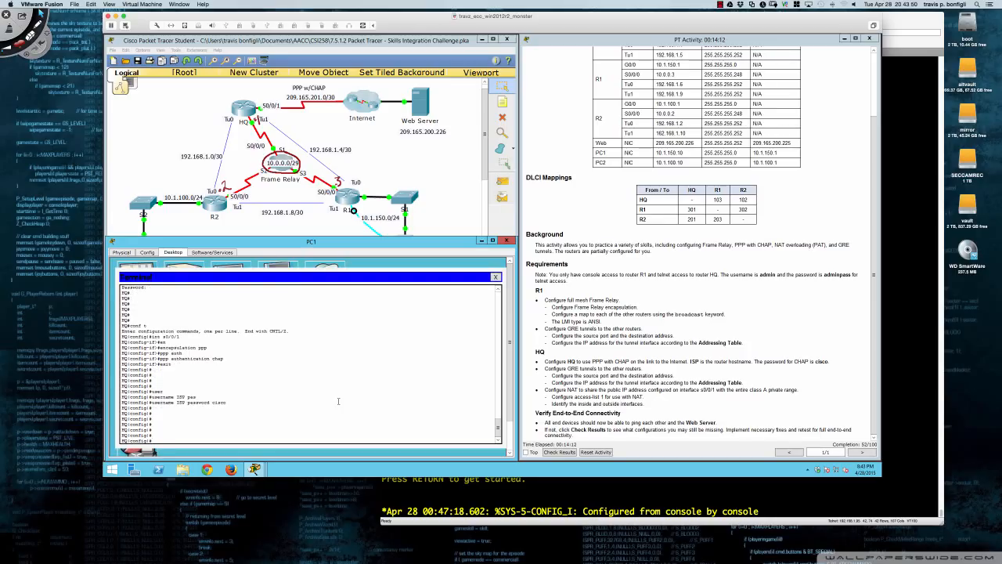
Give HQ's Tunnel0 address 192.168.1.1 255.255.255.252.
{"action": "type", "text": "int tu0"}
{"action": "key", "text": "Return"}
{"action": "type", "text": "ig-if)#ip add"}
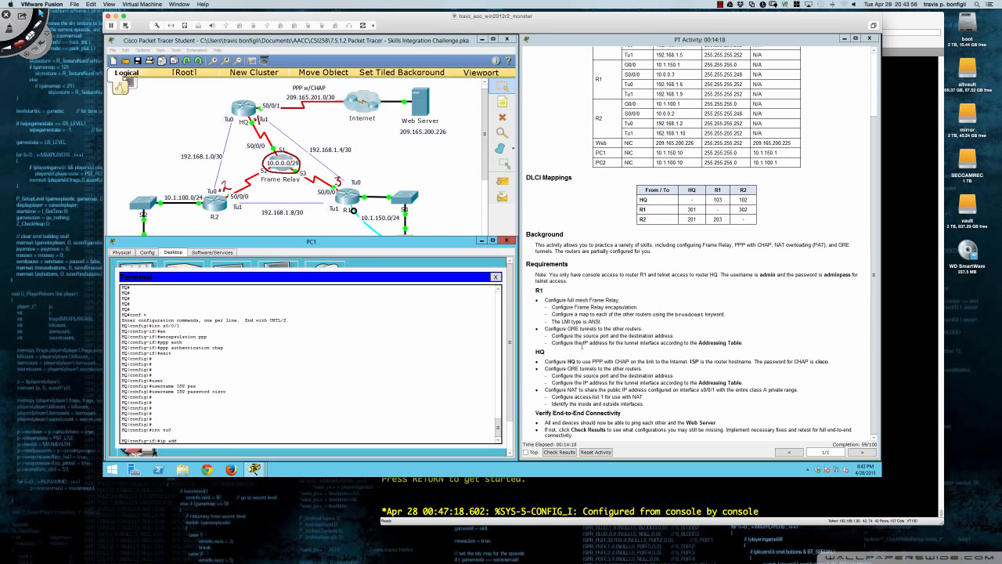
{"action": "scroll", "coordinate": [582, 344], "scroll_direction": "up", "scroll_amount": 3}
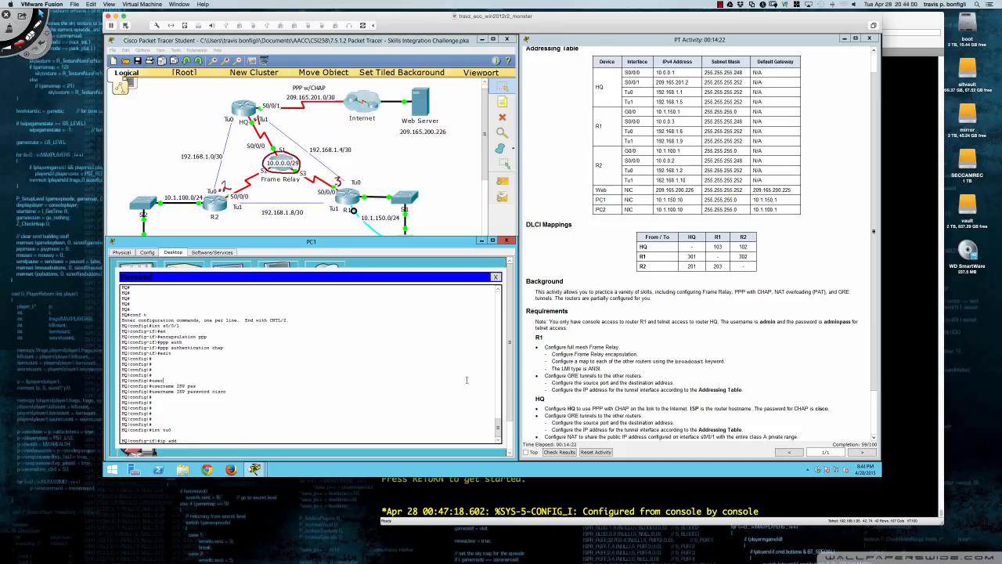
{"action": "type", "text": "192.168.1.1 255.255.255.252"}
{"action": "key", "text": "Return"}
Set Tunnel0's source to S0/0/0 and destination to 10.0.0.2.
{"action": "type", "text": "tu"}
{"action": "key", "text": "Tab"}
{"action": "type", "text": "sou"}
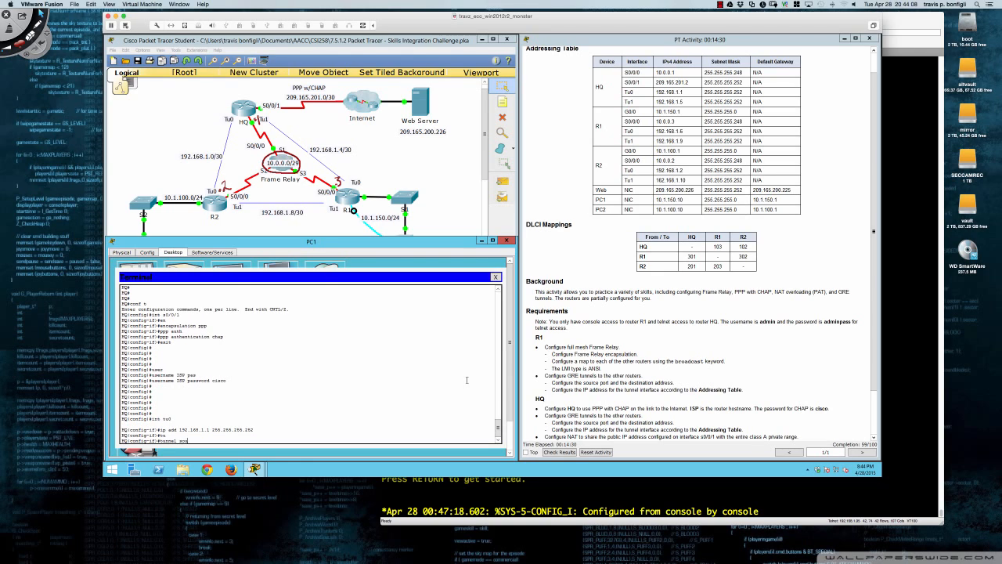
{"action": "type", "text": "r"}
{"action": "key", "text": "Tab"}
{"action": "type", "text": "s0/"}
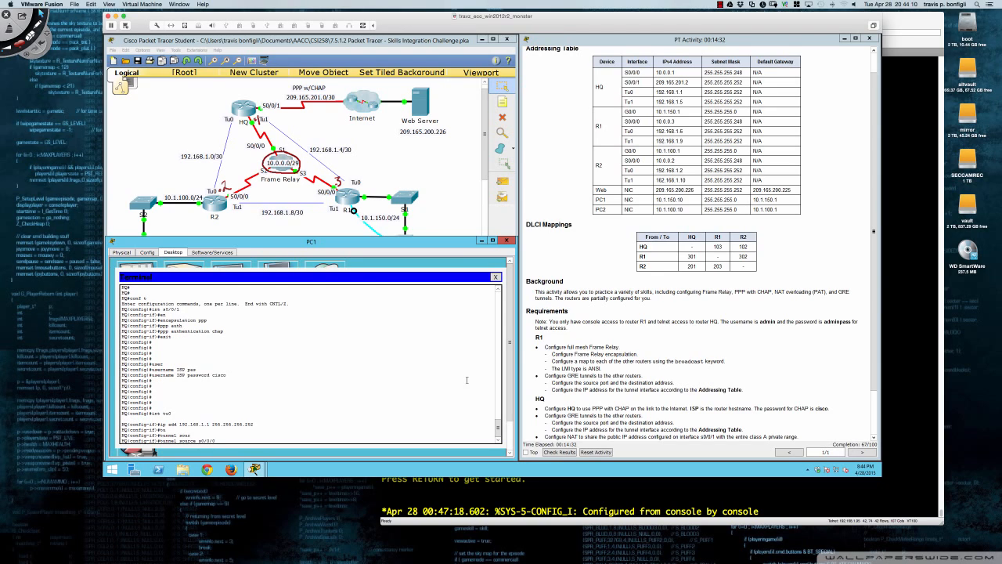
{"action": "type", "text": "0/0"}
{"action": "key", "text": "Return"}
{"action": "type", "text": "tun"}
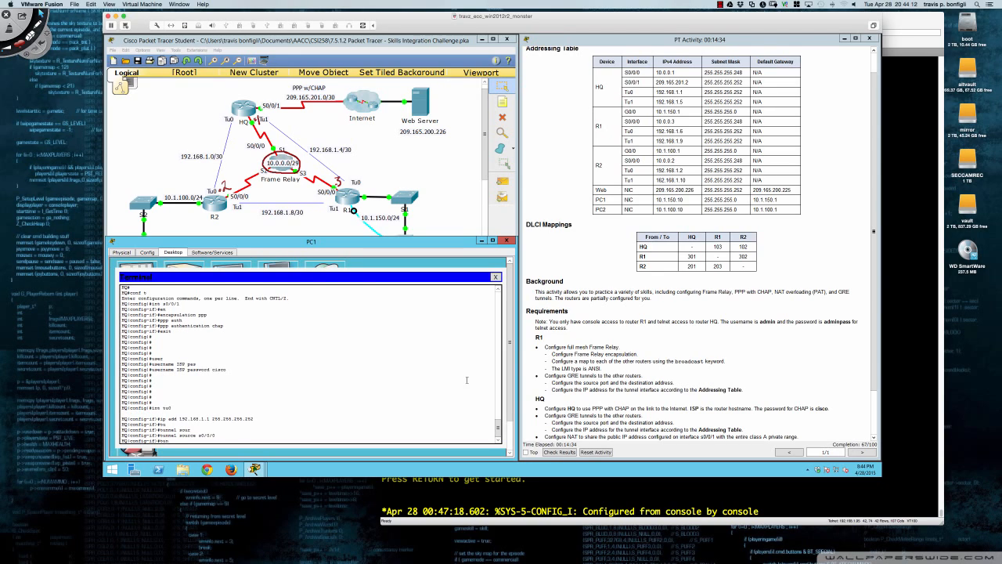
{"action": "key", "text": "Tab"}
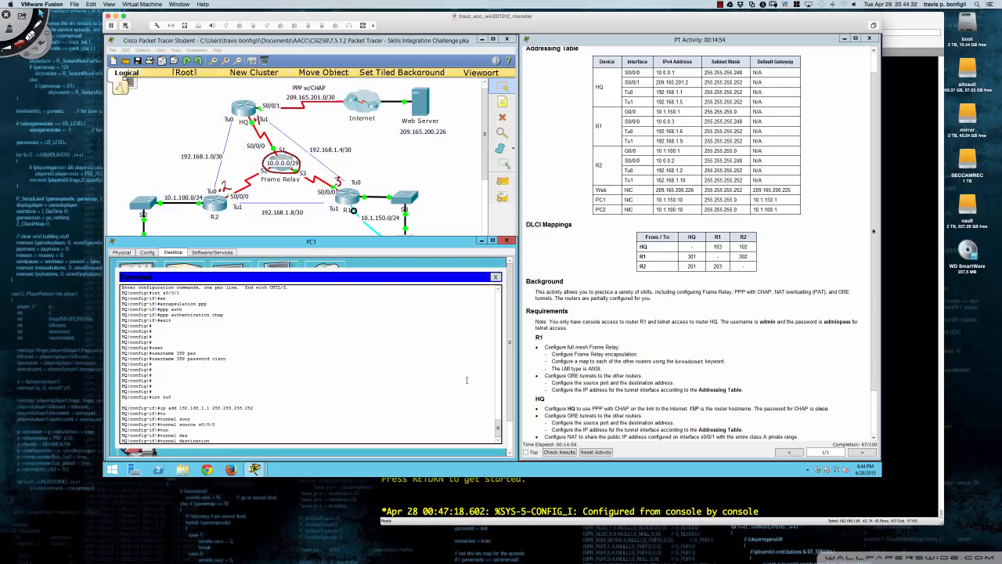
{"action": "type", "text": "0.0.3"}
{"action": "type", "text": "2"}
{"action": "key", "text": "Return"}
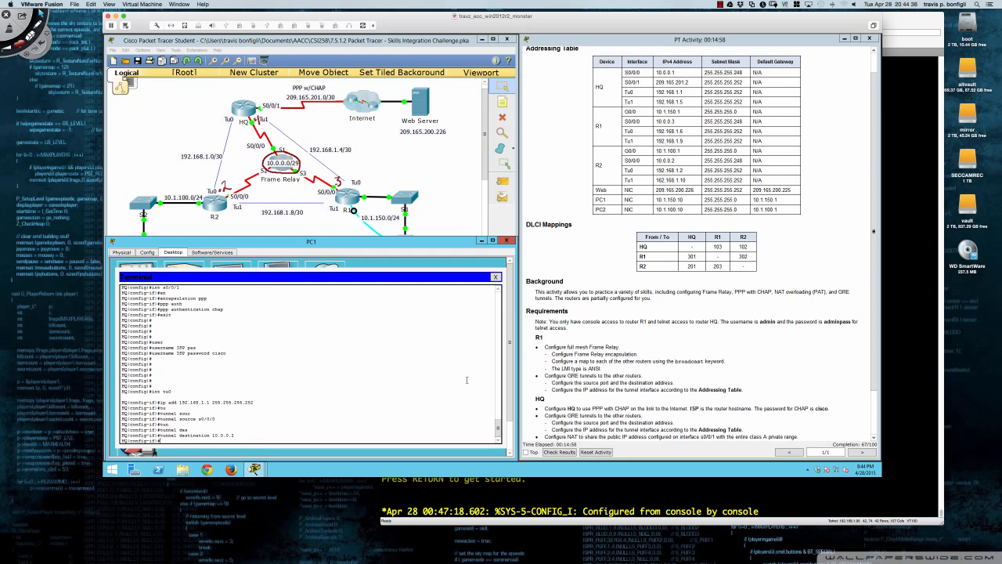
Set Tunnel0 to GRE over IP mode and begin Tunnel1's IP address.
{"action": "type", "text": "tun"}
{"action": "key", "text": "Tab"}
{"action": "type", "text": "mode"}
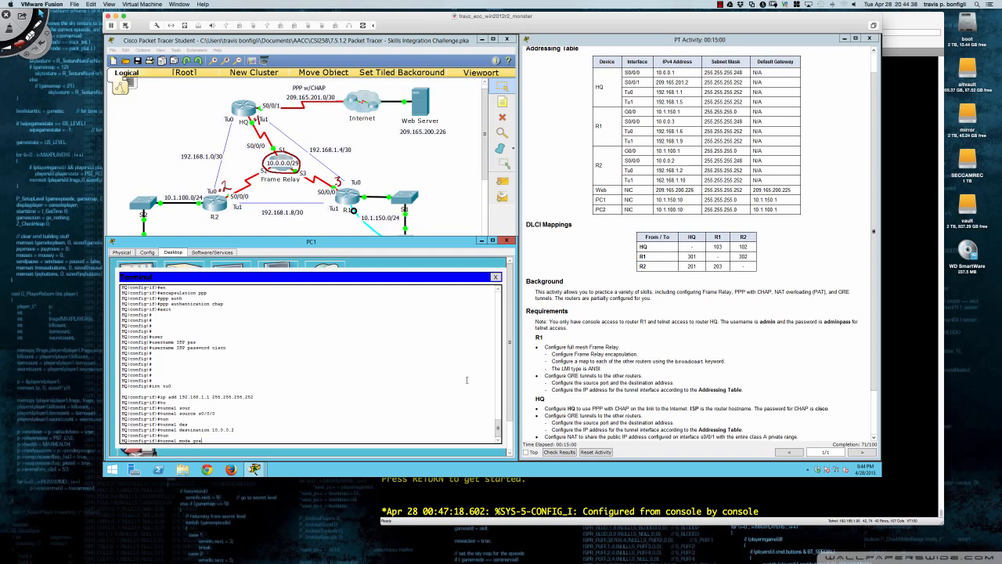
{"action": "type", "text": " gre ip"}
{"action": "key", "text": "Return"}
{"action": "key", "text": "Return"}
{"action": "key", "text": "Return"}
{"action": "key", "text": "Return"}
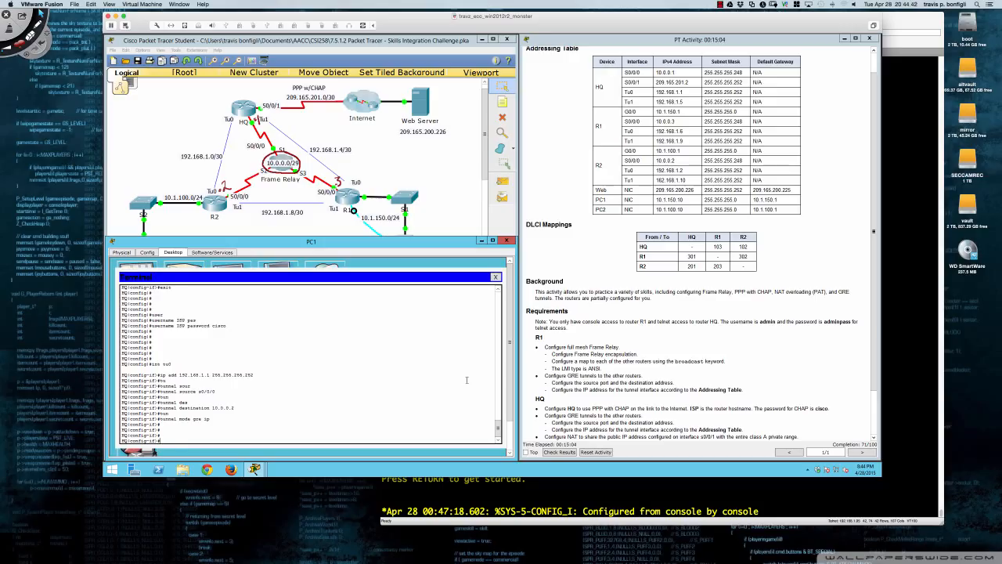
{"action": "type", "text": "int tu1"}
{"action": "key", "text": "Return"}
{"action": "type", "text": "ip add"}
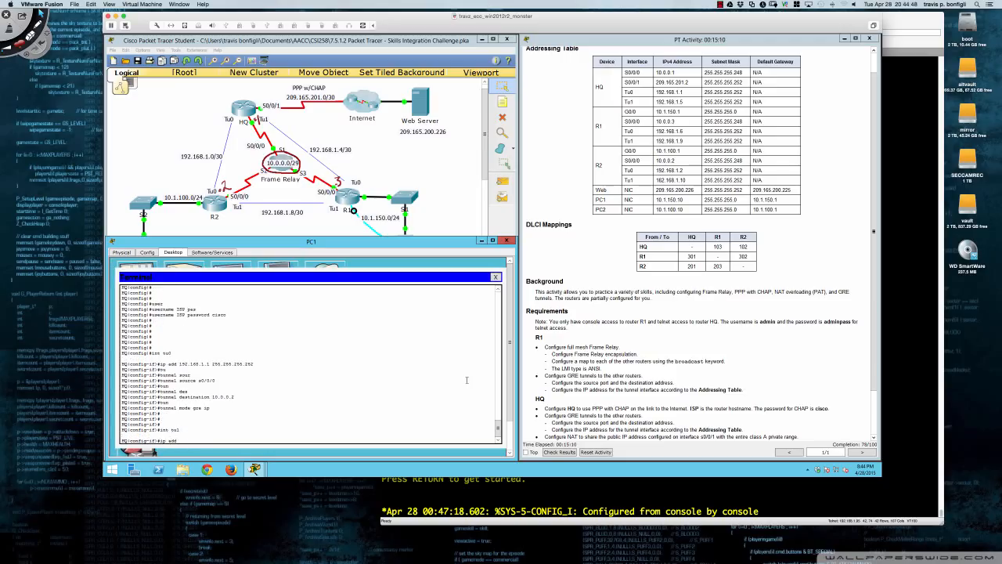
{"action": "type", "text": " 192.16"}
Complete Tunnel1's address 192.168.1.5/30 and set its source to S0/0/0.
{"action": "type", "text": "8.1.5 255.255.255.252"}
{"action": "key", "text": "Return"}
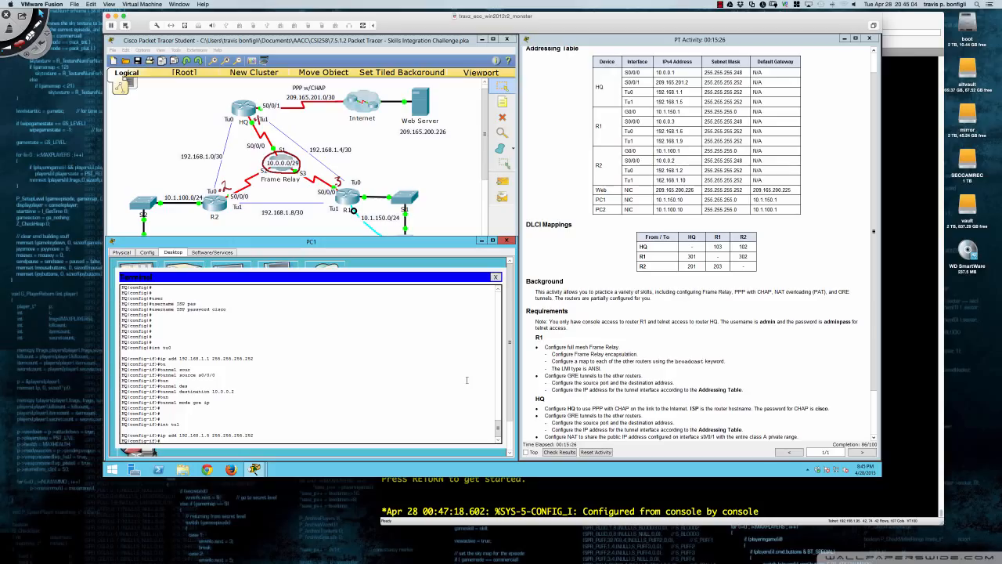
{"action": "type", "text": "n"}
{"action": "key", "text": "Tab"}
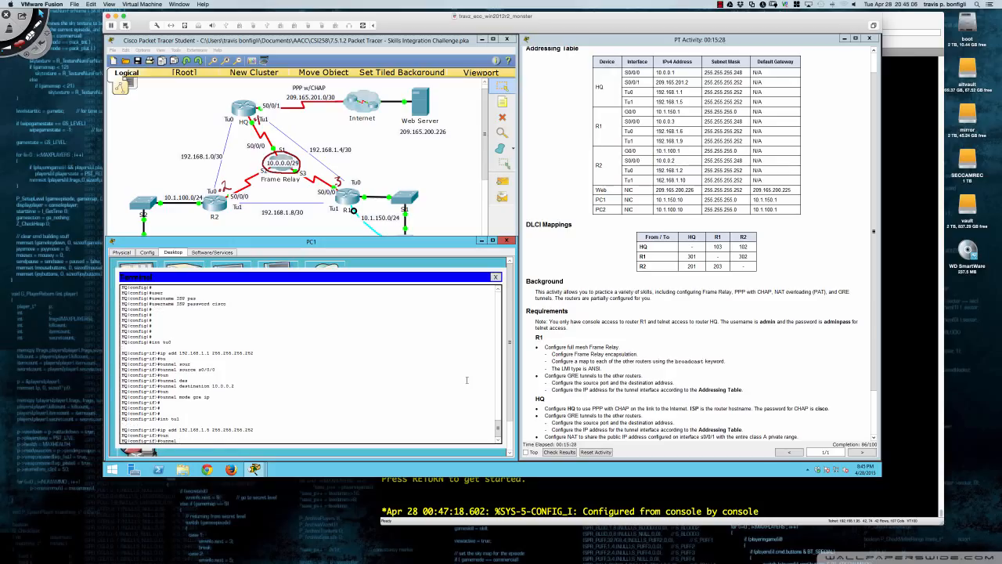
{"action": "type", "text": "s"}
{"action": "key", "text": "Tab"}
{"action": "type", "text": "s0/0/0"}
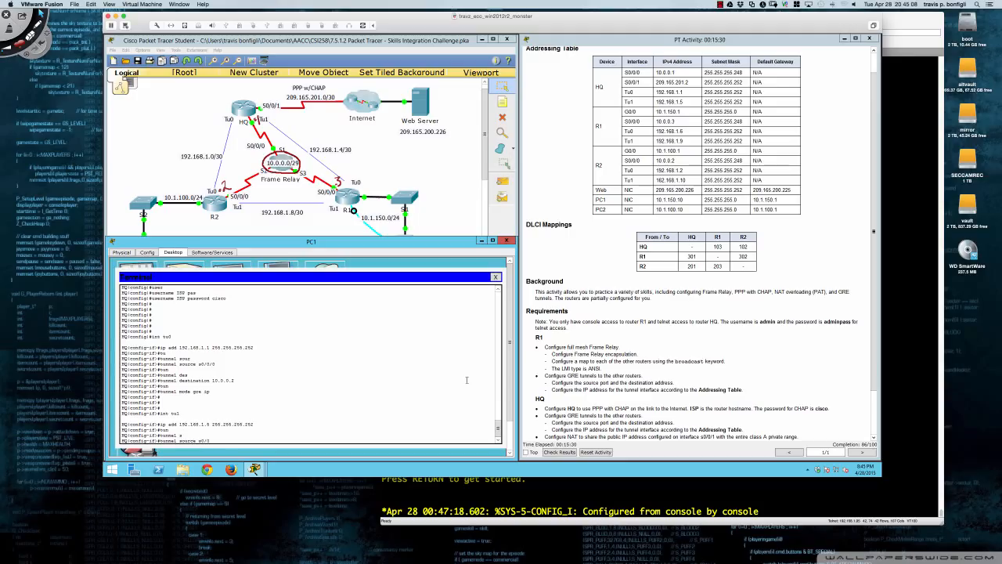
{"action": "key", "text": "Return"}
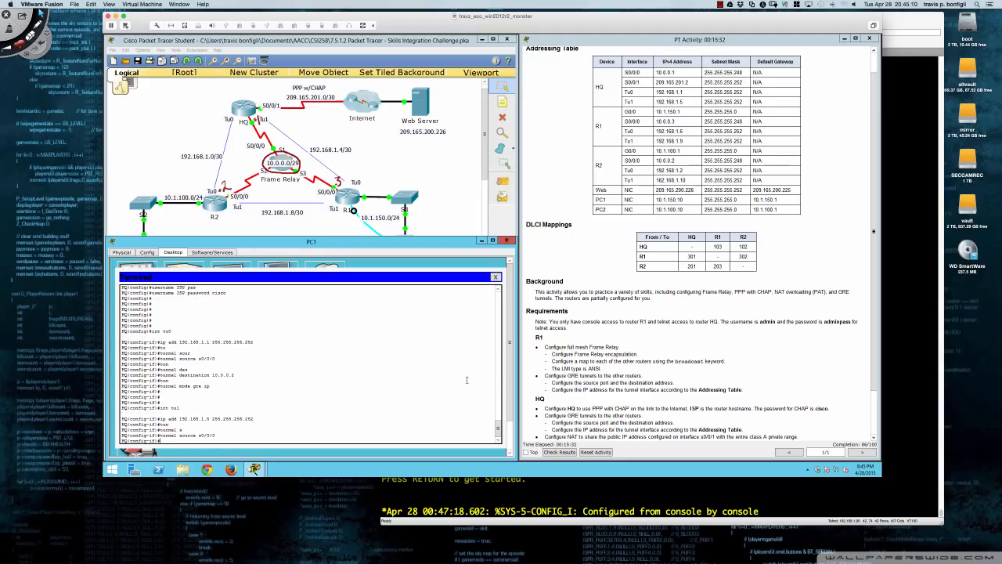
Set Tunnel1's destination to 10.0.0.3 and mode to GRE over IP.
{"action": "type", "text": "tun"}
{"action": "key", "text": "Tab"}
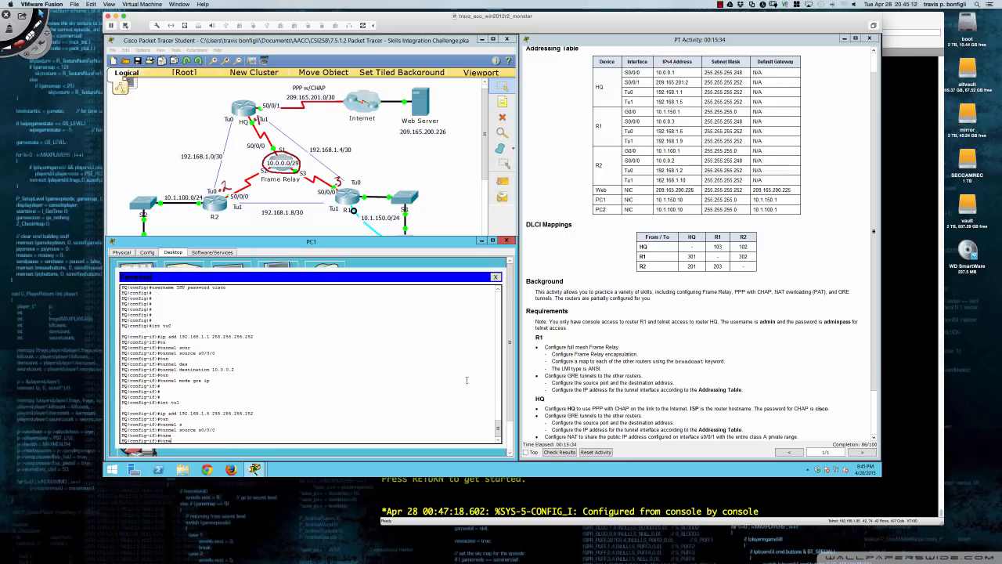
{"action": "key", "text": "Tab"}
{"action": "type", "text": "des"}
{"action": "key", "text": "Tab"}
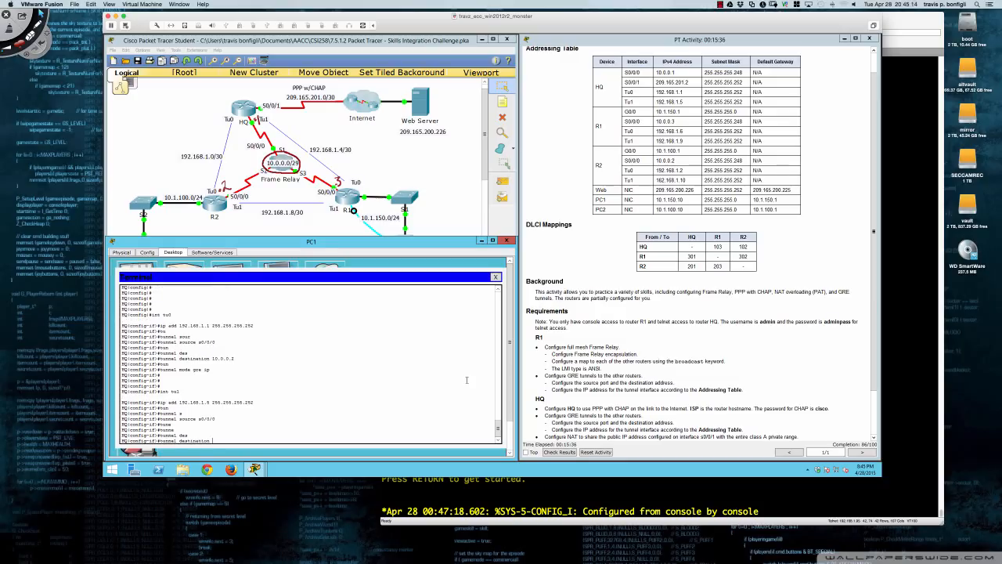
{"action": "type", "text": "10.0.0.3"}
{"action": "key", "text": "Return"}
{"action": "type", "text": "tun"}
{"action": "key", "text": "Tab"}
{"action": "type", "text": "mode "}
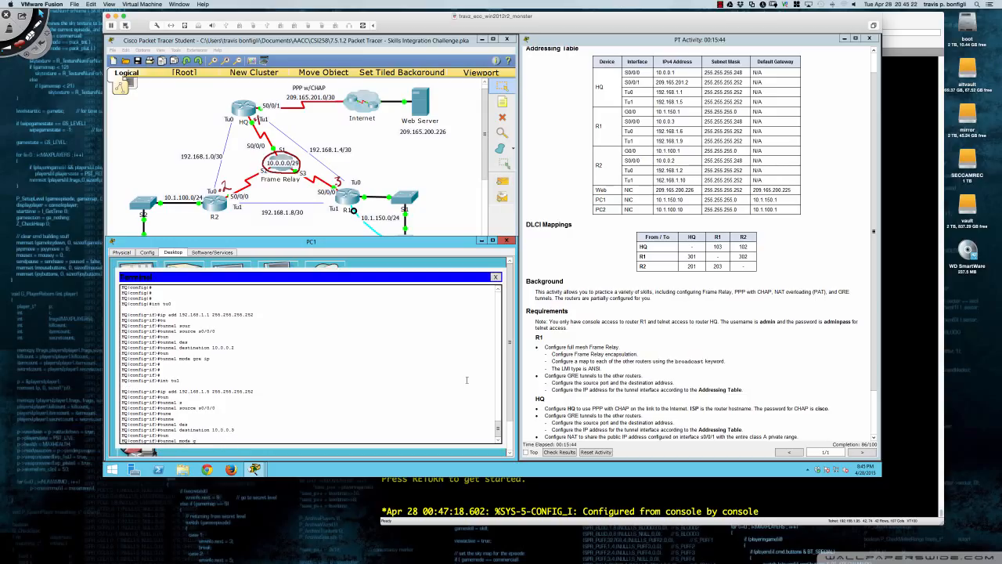
{"action": "type", "text": "gre ip"}
{"action": "key", "text": "Return"}
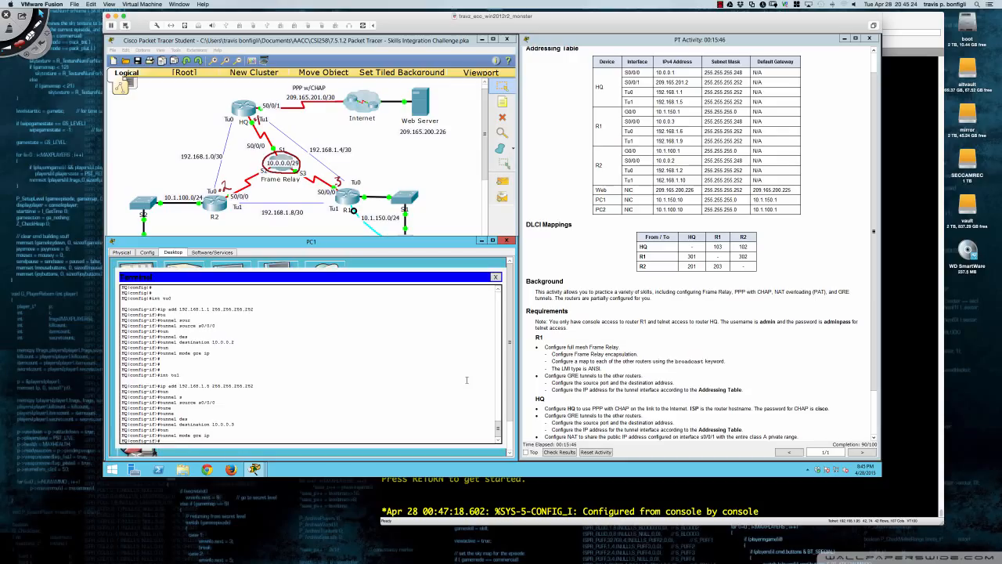
{"action": "key", "text": "Return"}
{"action": "key", "text": "Return"}
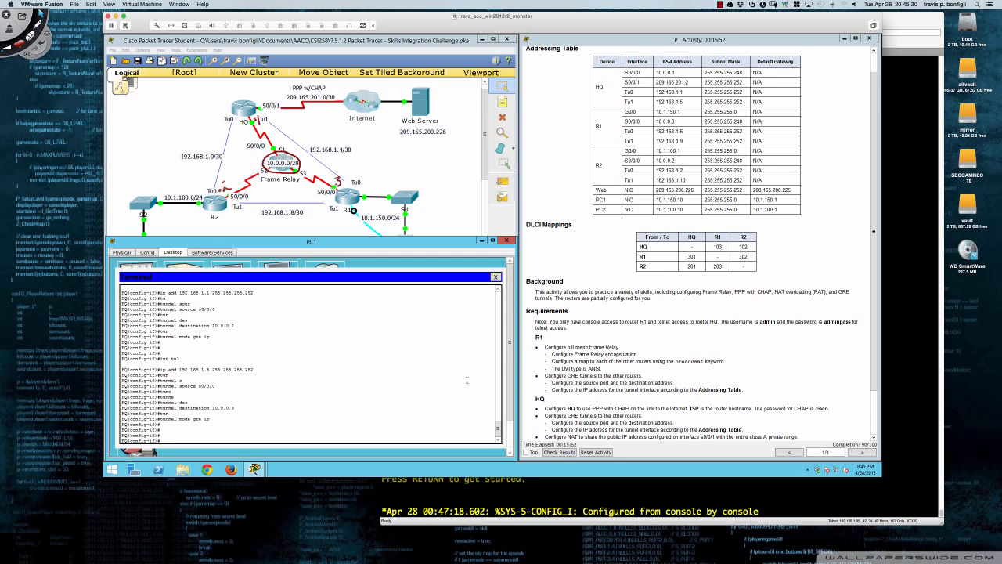
{"action": "scroll", "coordinate": [572, 372], "scroll_direction": "down", "scroll_amount": 1}
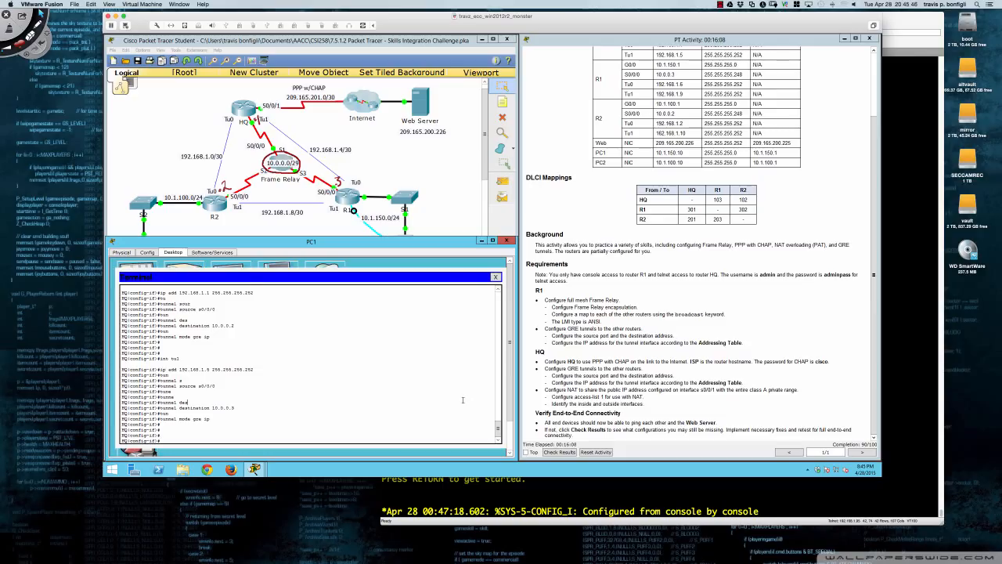
Return to HQ global config and add access-list 1 permit 10.0.0.0 0.255.255.255.
{"action": "key", "text": "Return"}
{"action": "key", "text": "Return"}
{"action": "key", "text": "Return"}
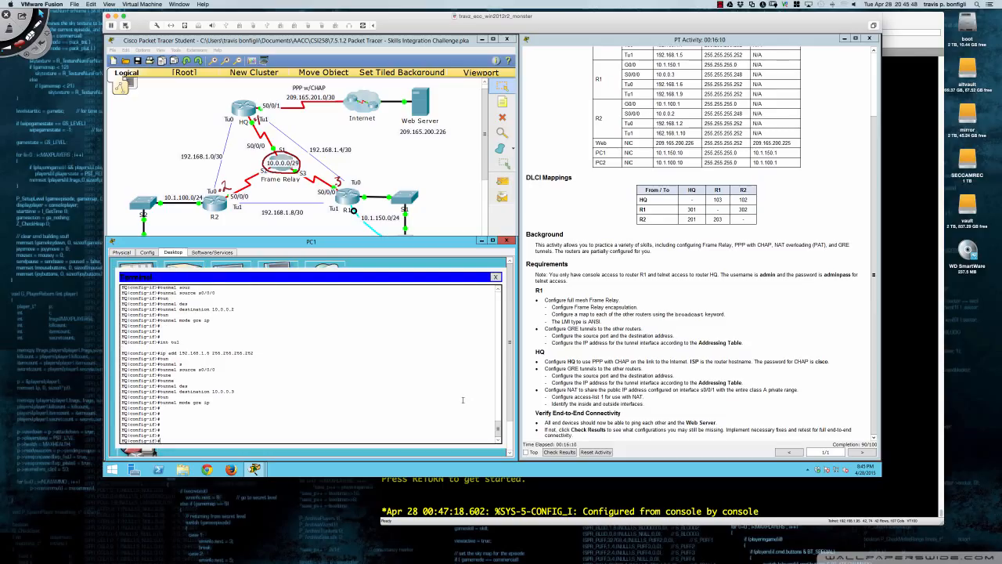
{"action": "type", "text": "exit"}
{"action": "key", "text": "Return"}
{"action": "key", "text": "Return"}
{"action": "key", "text": "Return"}
{"action": "key", "text": "Return"}
{"action": "key", "text": "Return"}
{"action": "key", "text": "Return"}
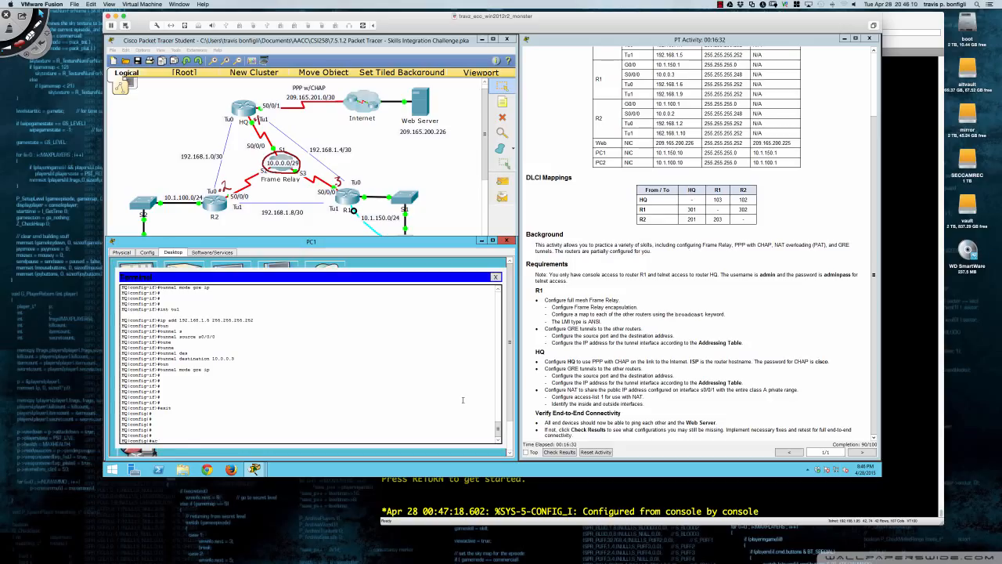
{"action": "key", "text": "Tab"}
{"action": "type", "text": "1 pe"}
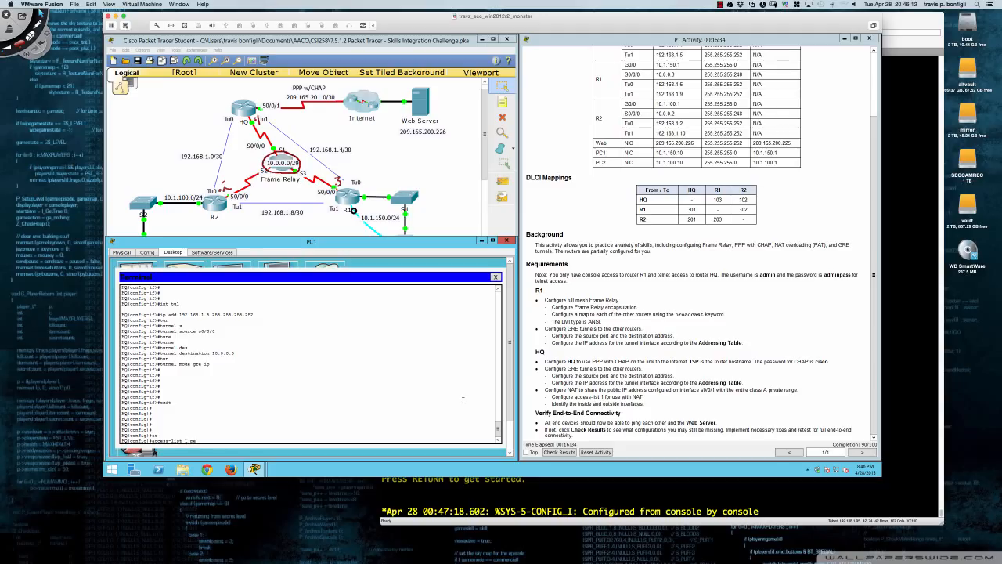
{"action": "type", "text": "rmit 10.0.0.0 0.255.255.255"}
{"action": "key", "text": "Return"}
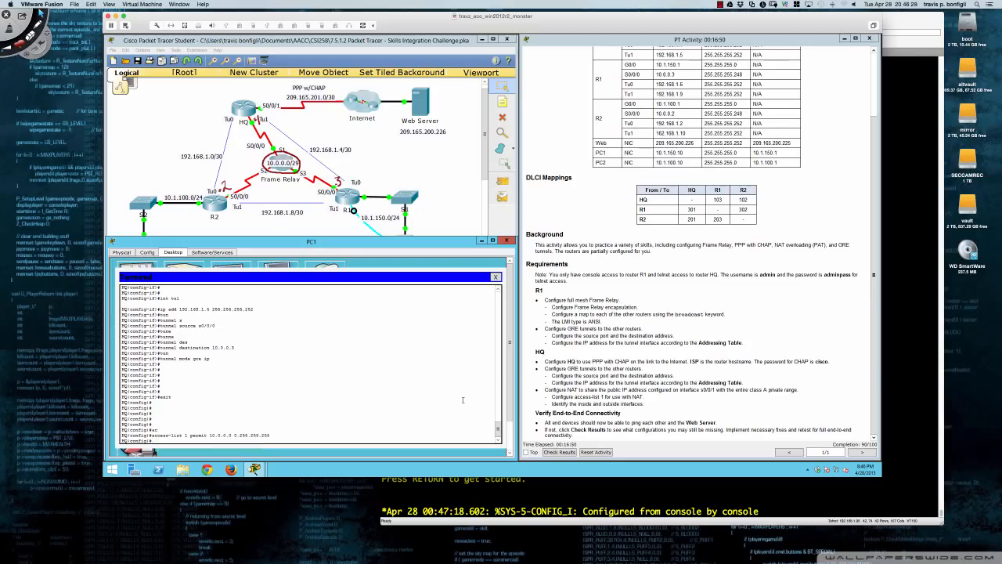
{"action": "key", "text": "Return"}
{"action": "key", "text": "Return"}
{"action": "key", "text": "Return"}
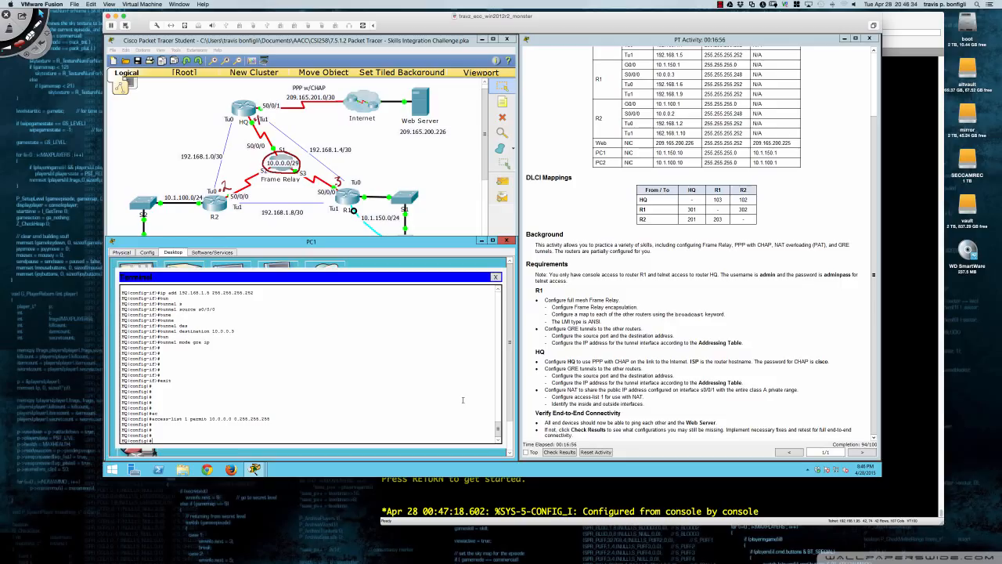
On HQ, add the rule ip nat inside source list 1 interface s0/0/1.
{"action": "type", "text": "ip nat ins"}
{"action": "key", "text": "Tab"}
{"action": "type", "text": "sour"}
{"action": "key", "text": "Tab"}
{"action": "type", "text": "list"}
{"action": "key", "text": "Tab"}
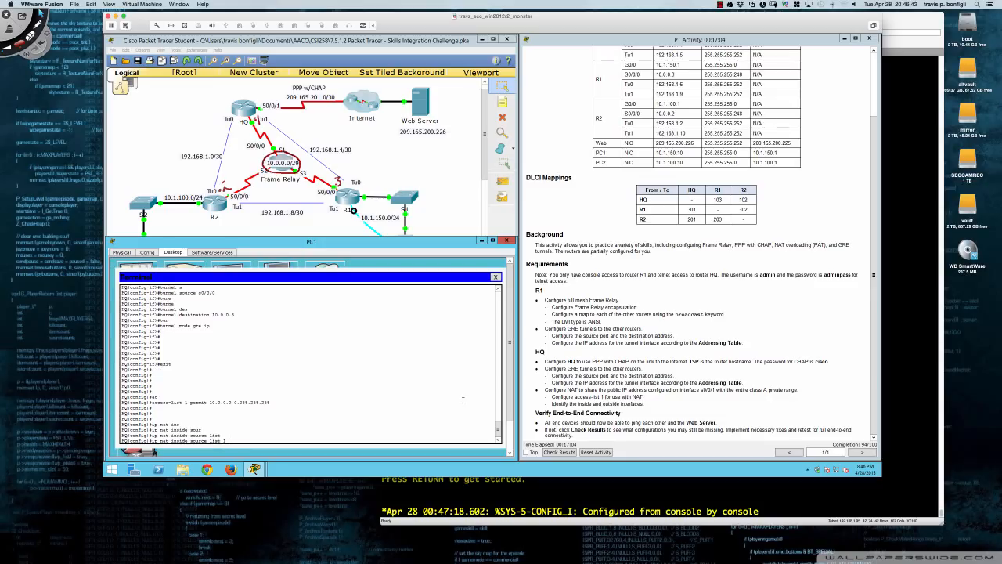
{"action": "type", "text": "1 ?"}
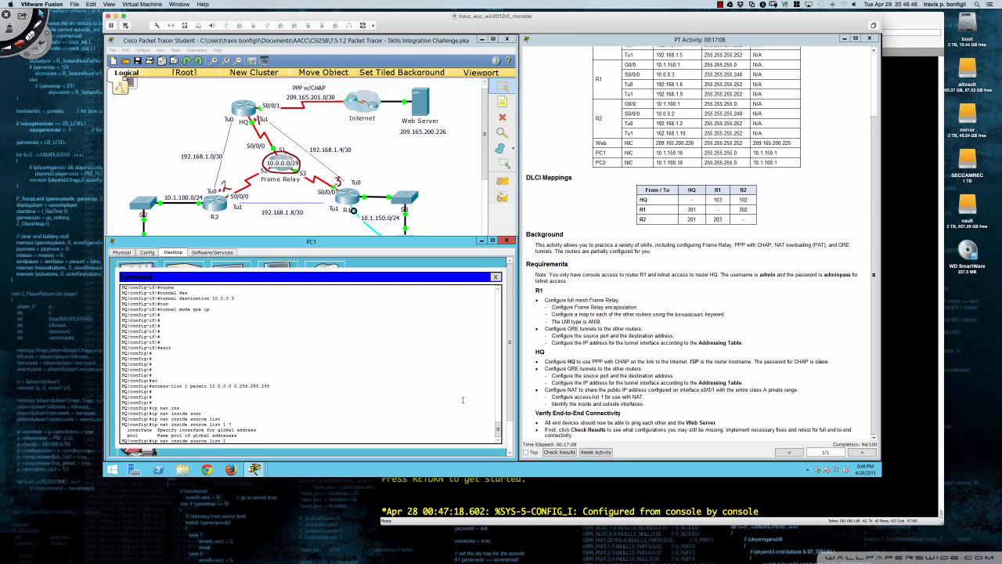
{"action": "type", "text": "int"}
{"action": "key", "text": "Tab"}
{"action": "type", "text": "s0"}
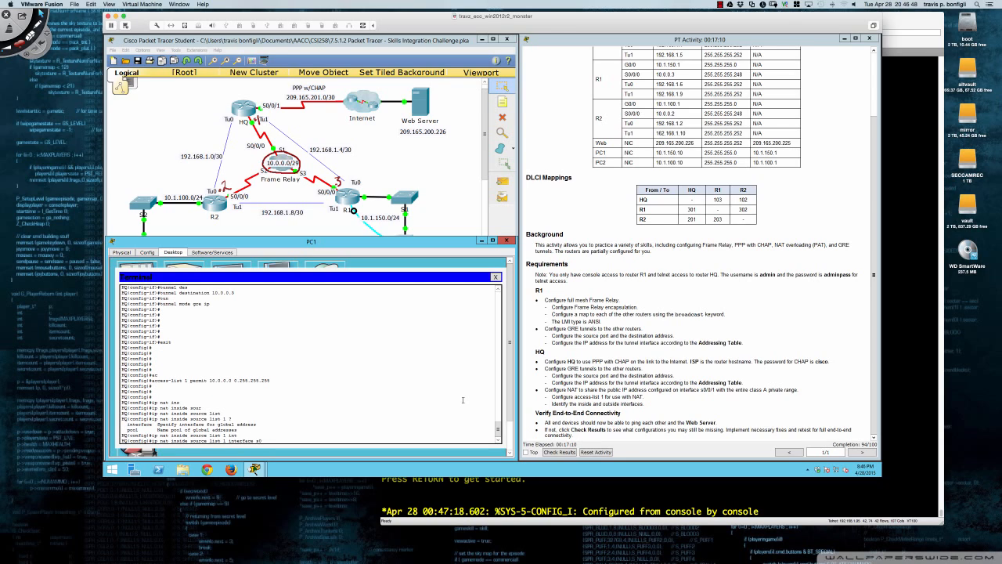
{"action": "type", "text": "/0/1"}
{"action": "key", "text": "Return"}
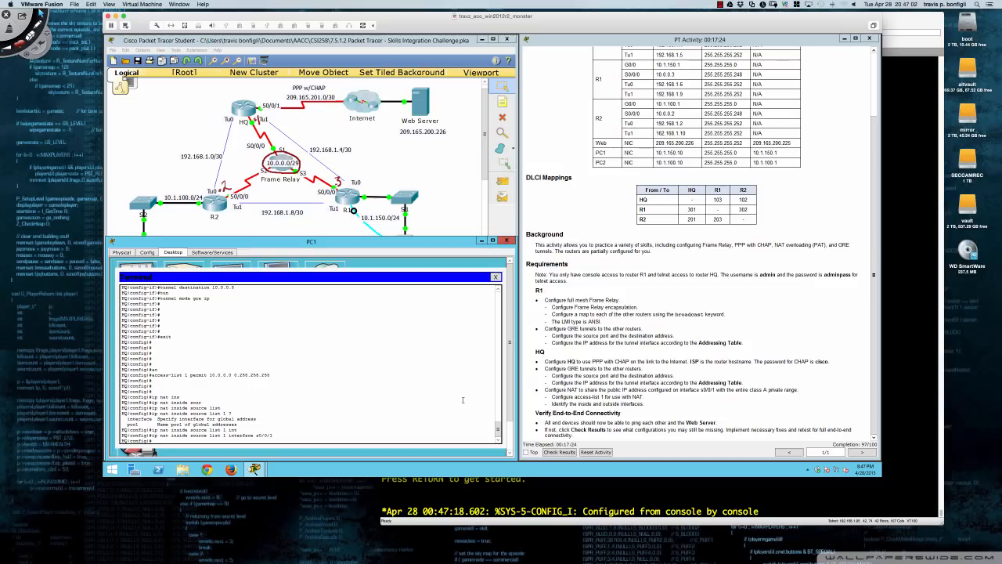
{"action": "key", "text": "Return"}
{"action": "key", "text": "Return"}
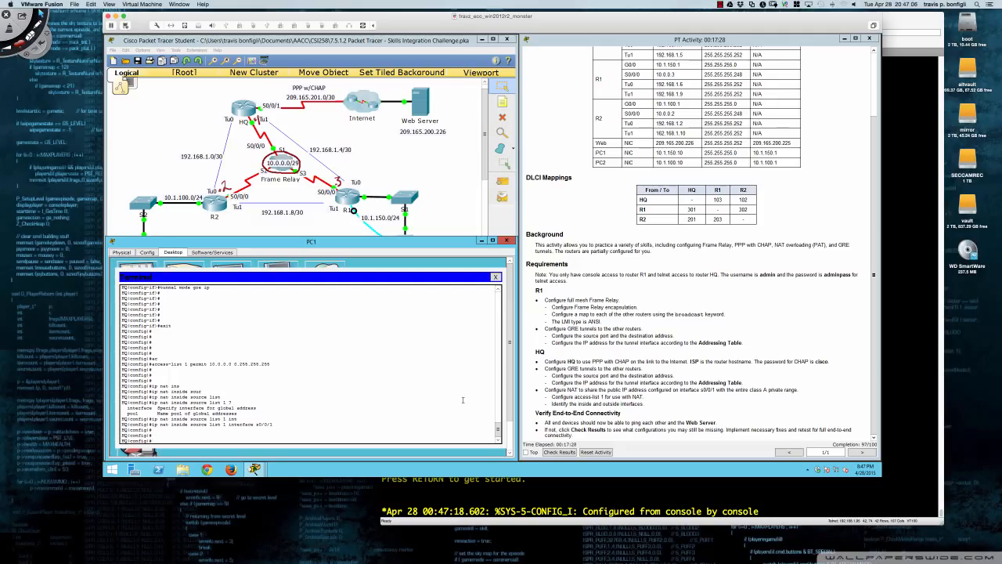
Make s0/0/0 the NAT inside interface and s0/0/1 the NAT outside interface.
{"action": "type", "text": "ins s0/0/0"}
{"action": "key", "text": "Return"}
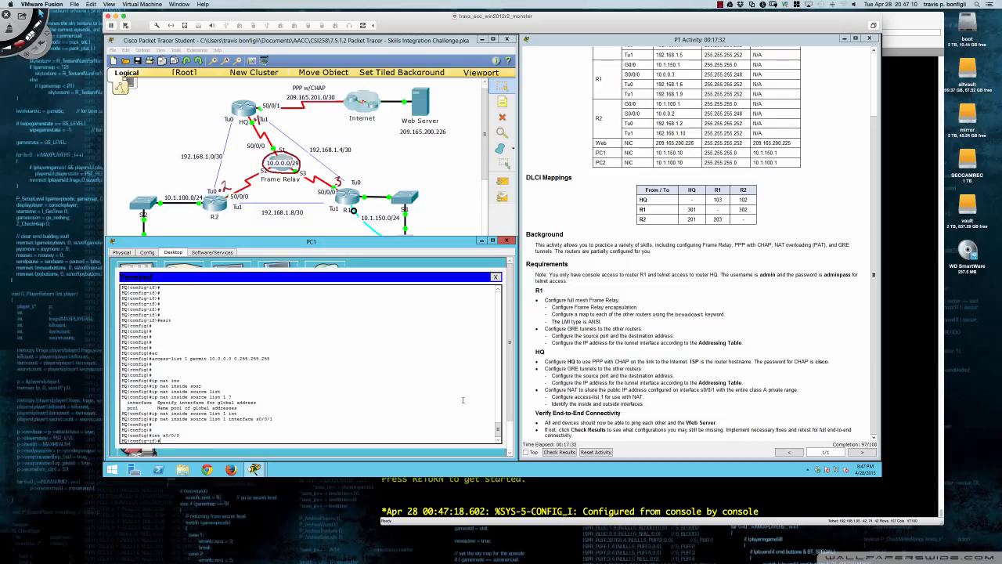
{"action": "type", "text": "ip nat ins"}
{"action": "key", "text": "Tab"}
{"action": "key", "text": "Return"}
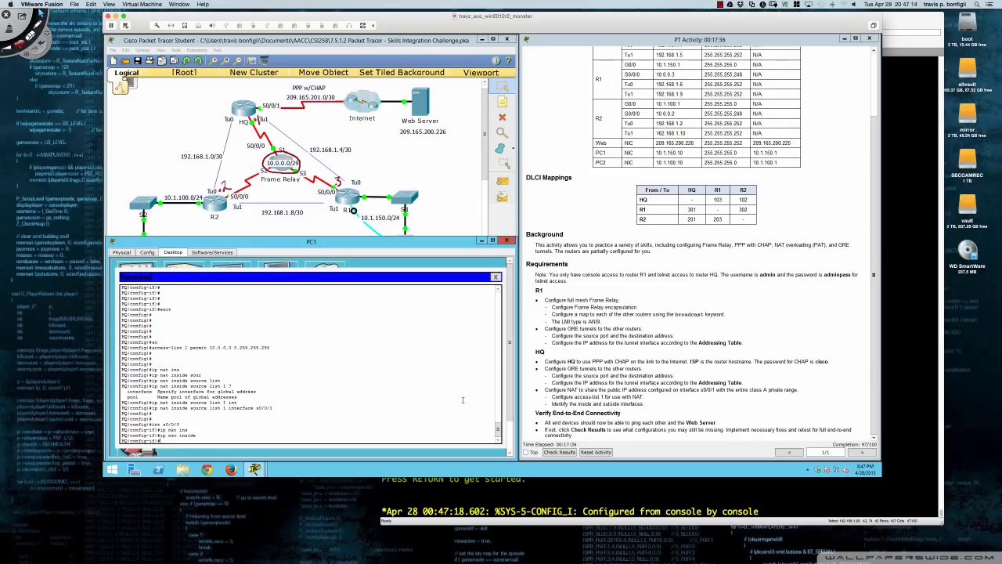
{"action": "type", "text": "int s0/1"}
{"action": "key", "text": "Return"}
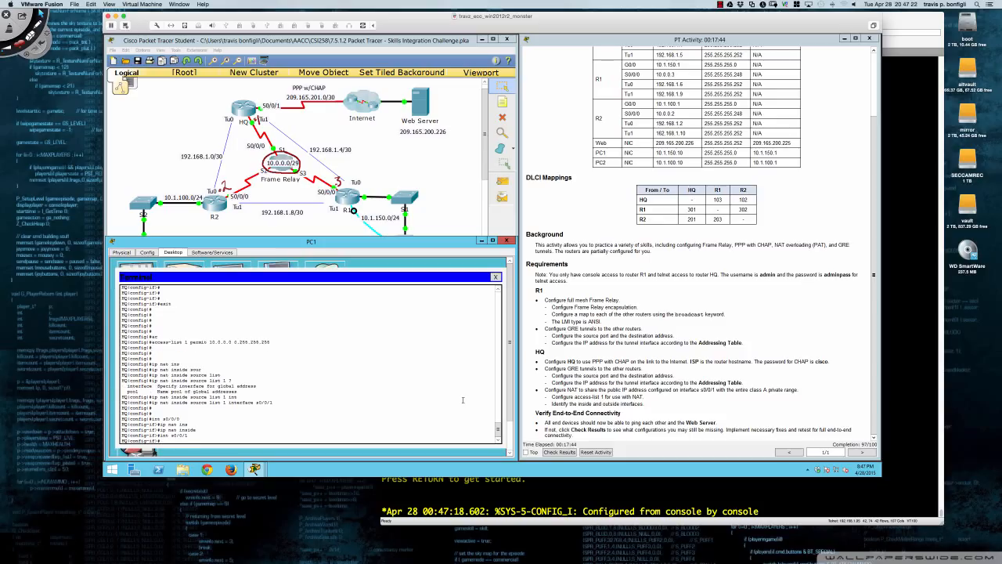
{"action": "type", "text": "ip nat outside"}
{"action": "key", "text": "Return"}
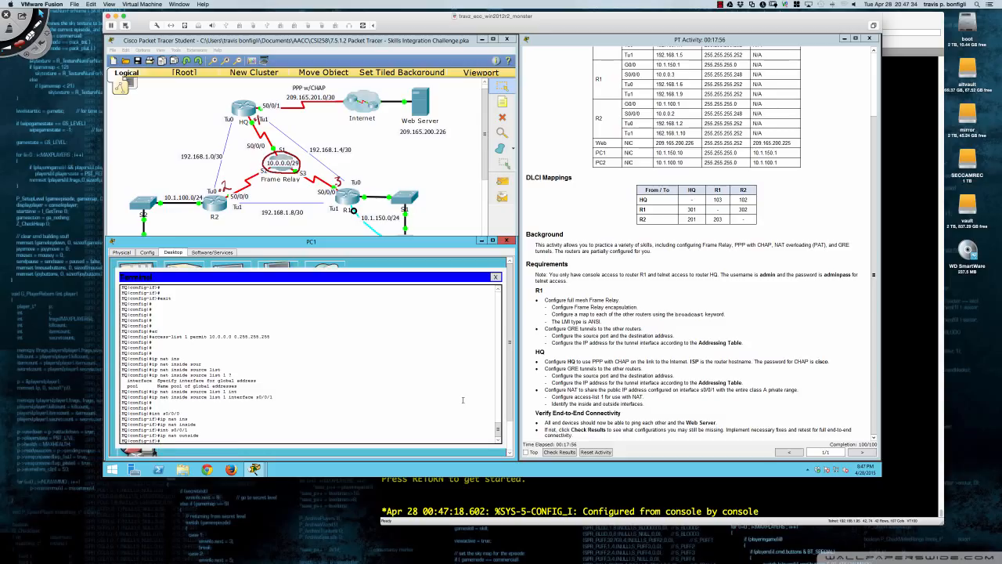
Leave configuration mode and save HQ's running configuration with wri me.
{"action": "type", "text": "d"}
{"action": "key", "text": "Return"}
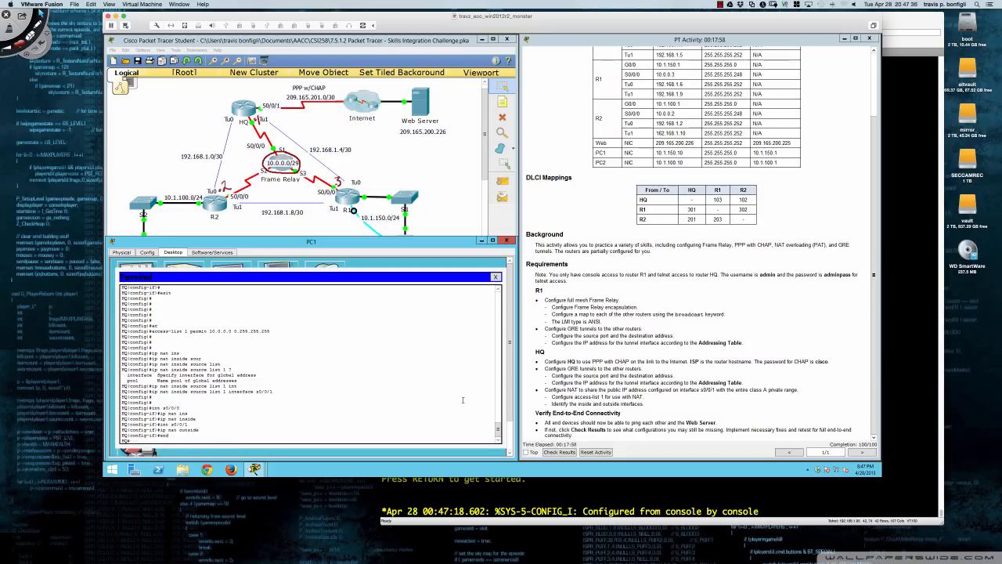
{"action": "key", "text": "Return"}
{"action": "key", "text": "Return"}
{"action": "key", "text": "Return"}
{"action": "type", "text": "wri me"}
{"action": "key", "text": "Return"}
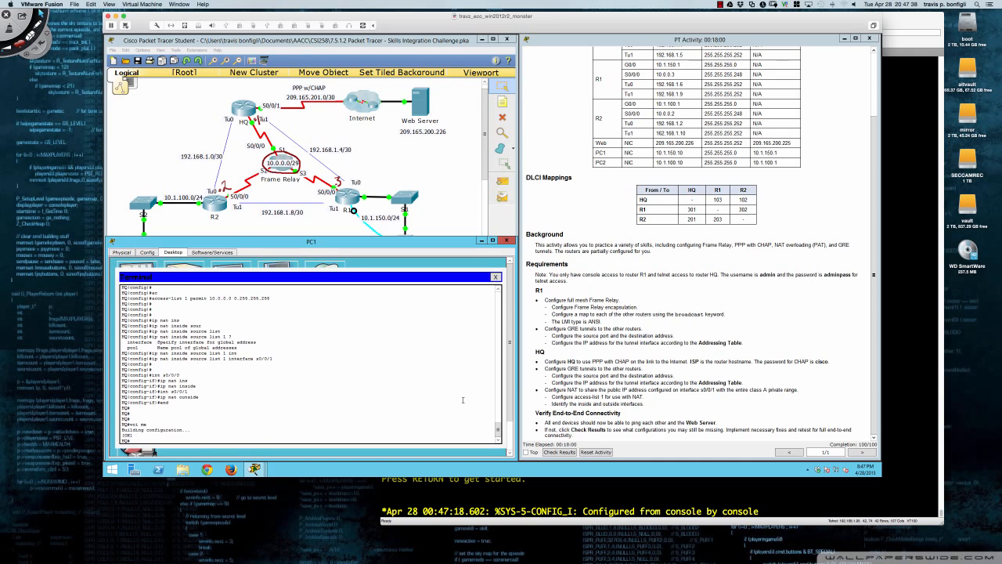
{"action": "key", "text": "Return"}
{"action": "key", "text": "Return"}
{"action": "key", "text": "Return"}
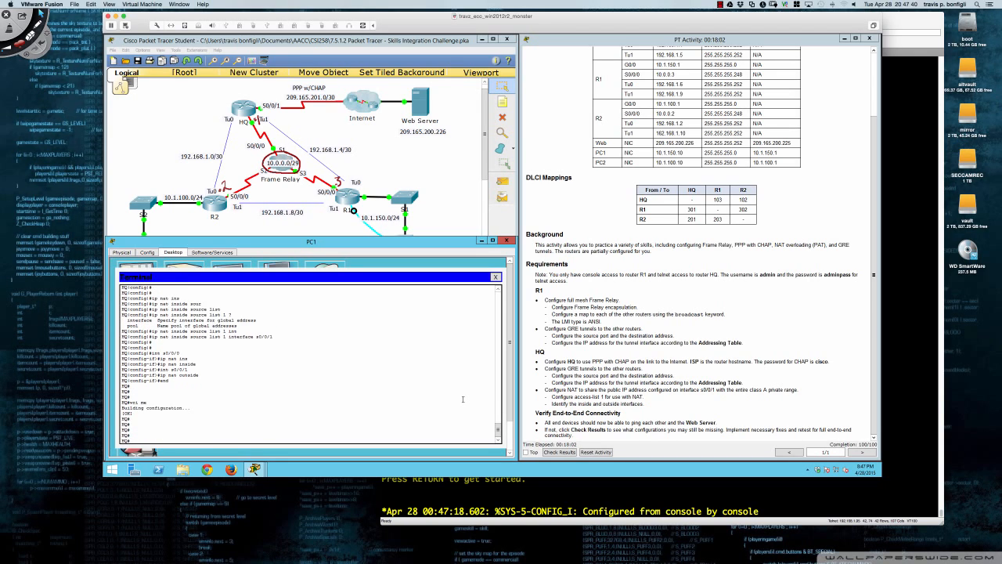
From PC2's command prompt, ping the Web Server at 209.165.200.226.
{"action": "left_click", "coordinate": [169, 226]}
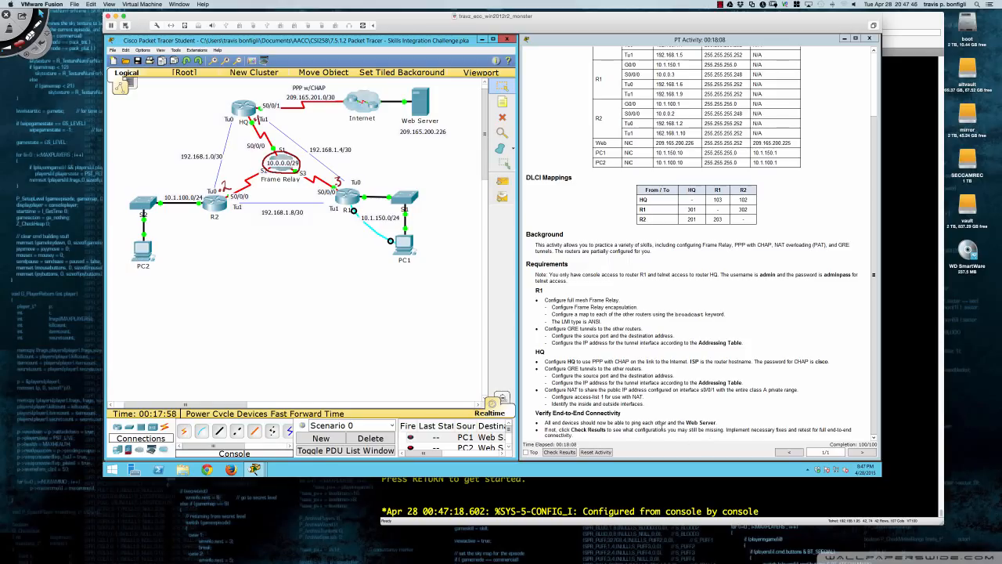
{"action": "left_click", "coordinate": [144, 250]}
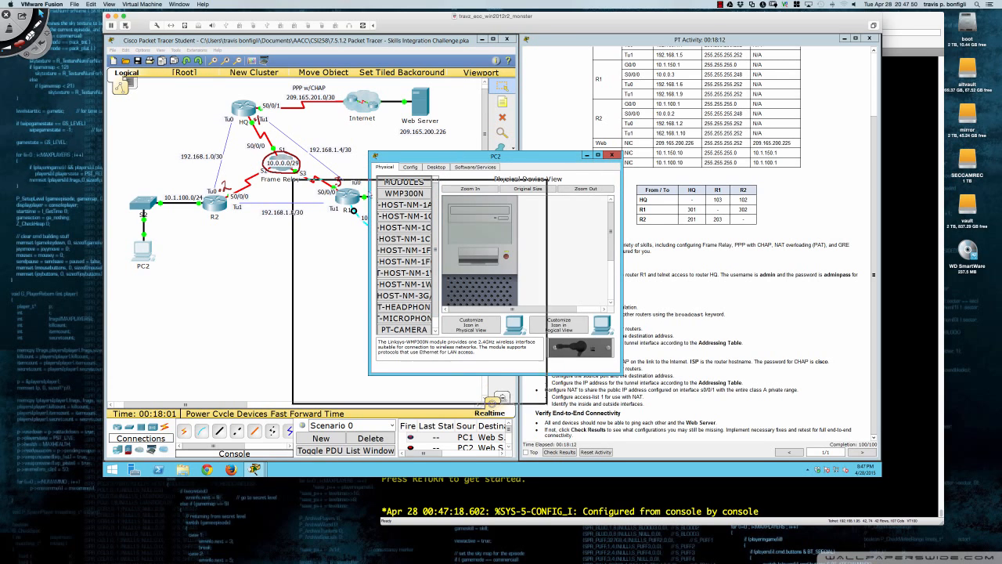
{"action": "left_click_drag", "start_coordinate": [386, 186], "coordinate": [252, 245]}
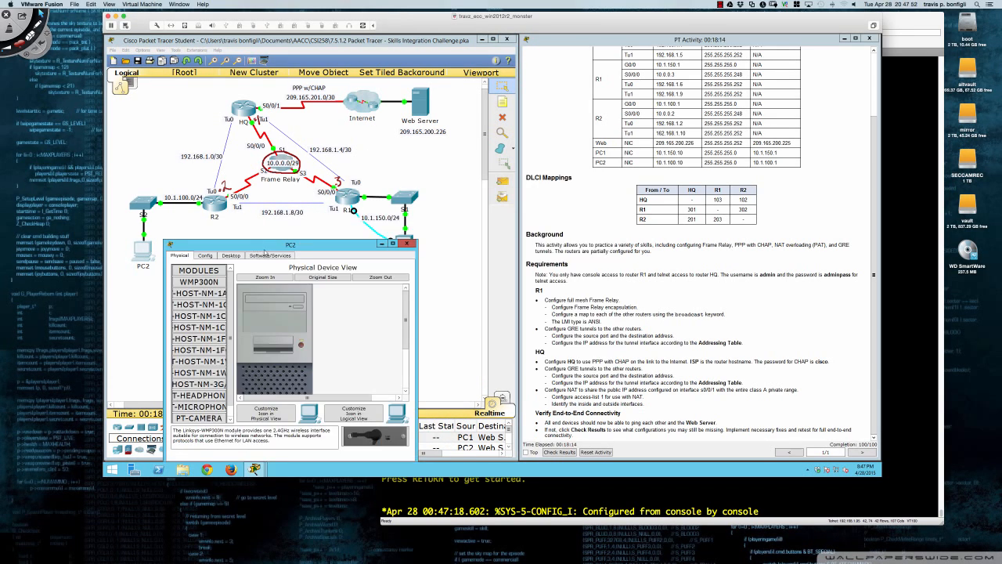
{"action": "left_click", "coordinate": [233, 255]}
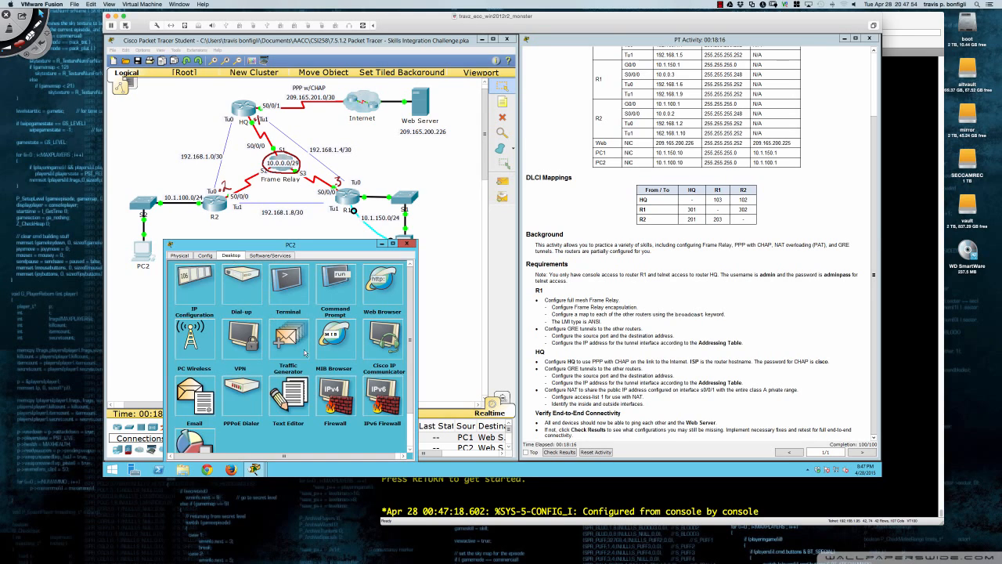
{"action": "left_click", "coordinate": [338, 281]}
{"action": "type", "text": "ping"}
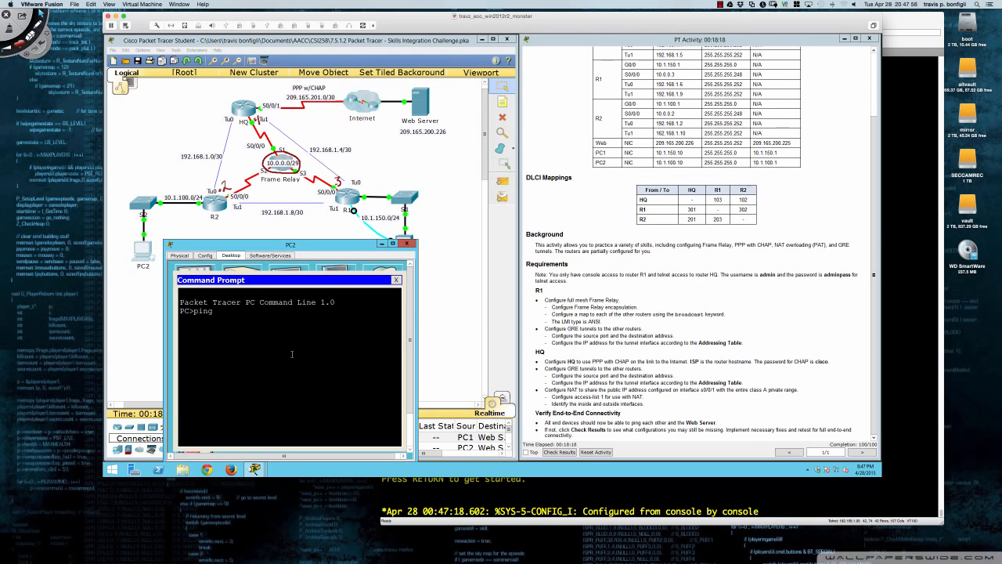
{"action": "type", "text": " 209.165.200.226"}
{"action": "key", "text": "Return"}
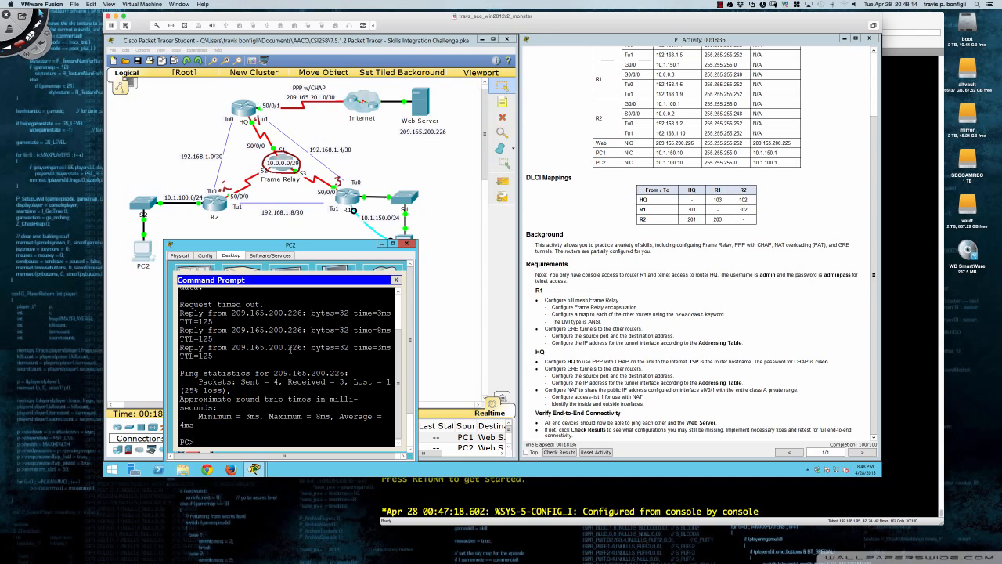
Ping 10.1.100.10 and 10.1.150.10 from PC2.
{"action": "type", "text": "ping 10.1.100.10"}
{"action": "key", "text": "Return"}
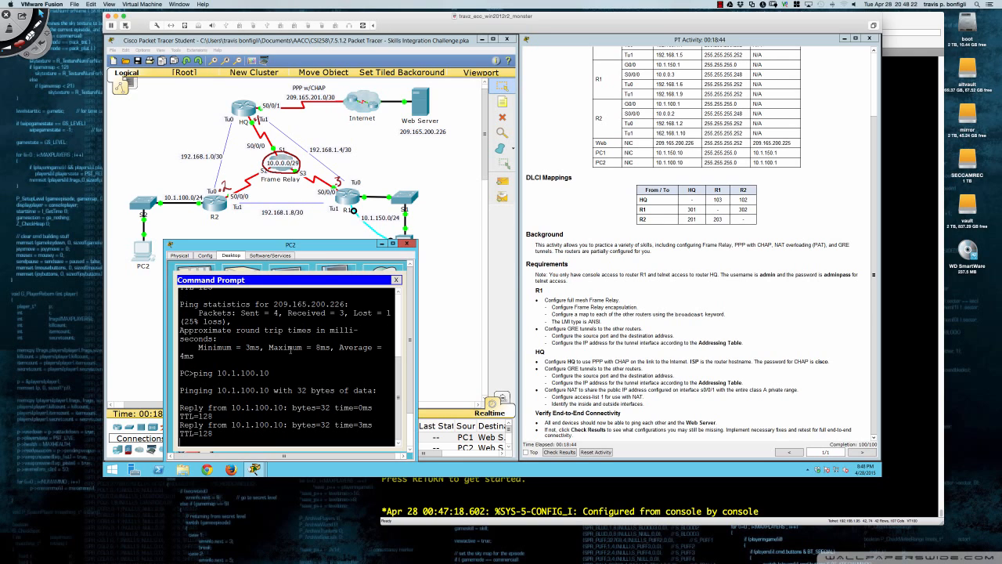
{"action": "key", "text": "Up"}
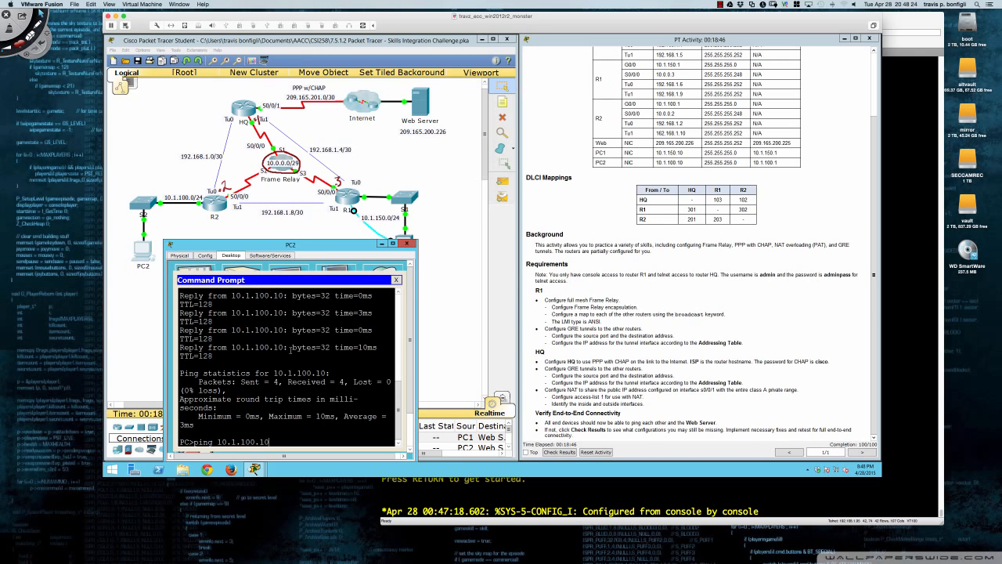
{"action": "key", "text": "Left"}
{"action": "key", "text": "Left"}
{"action": "key", "text": "Left"}
{"action": "key", "text": "BackSpace"}
{"action": "key", "text": "BackSpace"}
{"action": "type", "text": "50"}
{"action": "key", "text": "Return"}
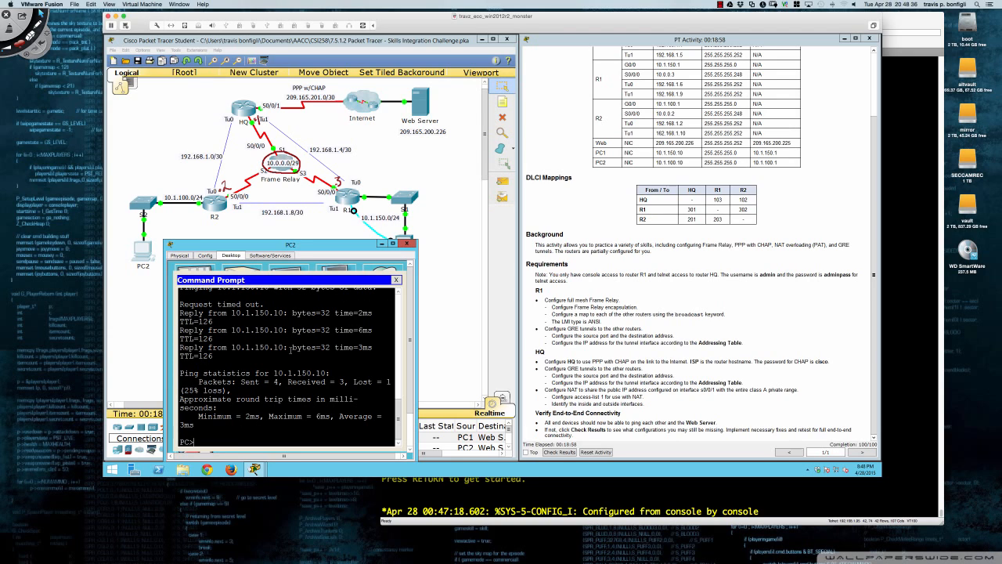
Run tracert 10.1.150.10 from PC2 and mark the 10.1.100.1 hop.
{"action": "type", "text": "tracert 10.1.150.10"}
{"action": "key", "text": "Return"}
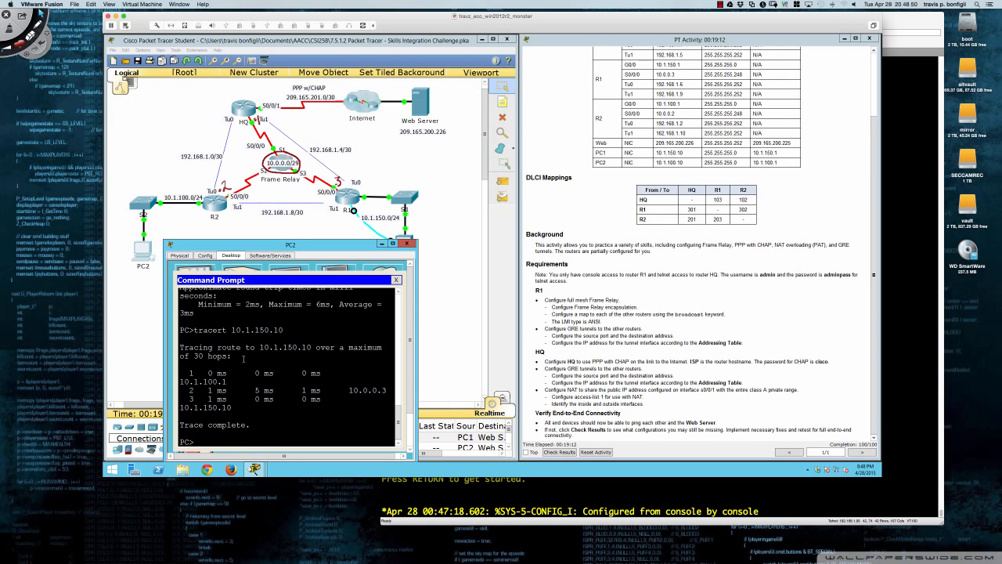
{"action": "left_click_drag", "start_coordinate": [179, 381], "coordinate": [226, 381]}
Highlight the 10.0.0.3 and 10.1.150.10 hops in PC2's trace output.
{"action": "left_click_drag", "start_coordinate": [348, 389], "coordinate": [388, 389]}
{"action": "left_click_drag", "start_coordinate": [180, 407], "coordinate": [233, 407]}
{"action": "left_click", "coordinate": [229, 407]}
Return to PC1's terminal and exit the remote session to HQ, back to R1.
{"action": "left_click", "coordinate": [440, 240]}
{"action": "left_click", "coordinate": [411, 246]}
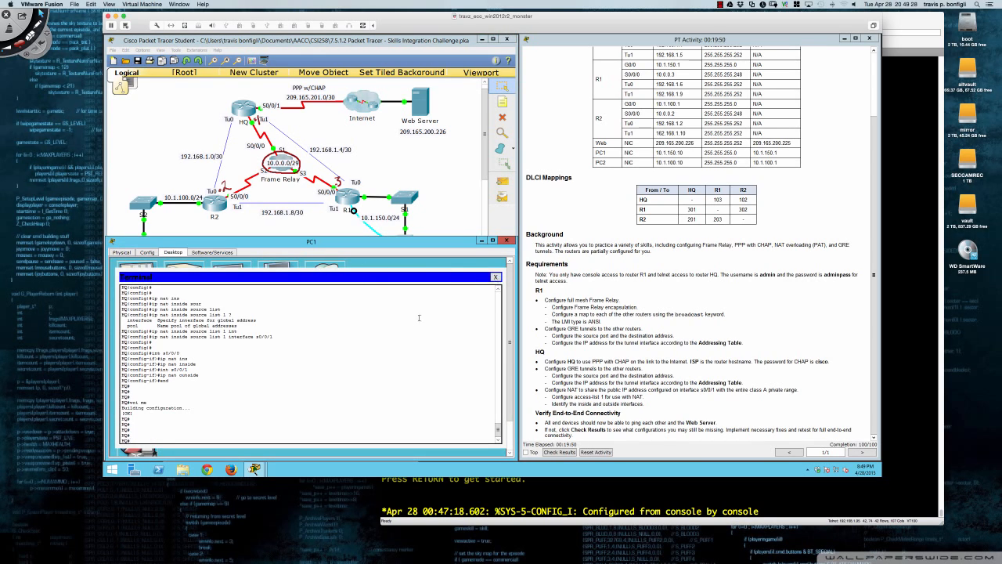
{"action": "key", "text": "Return"}
{"action": "key", "text": "Return"}
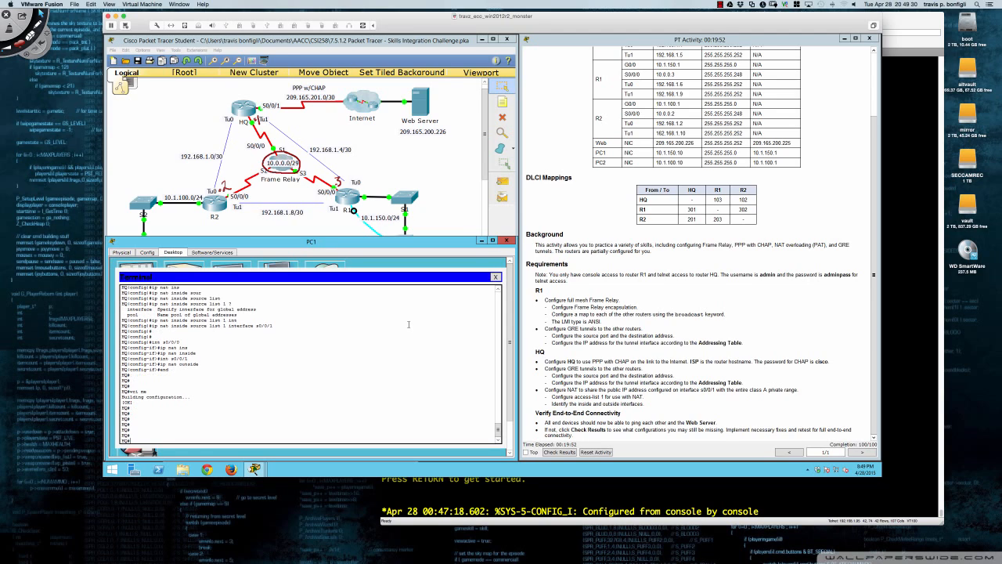
{"action": "type", "text": "exit"}
{"action": "key", "text": "Return"}
{"action": "key", "text": "Return"}
{"action": "key", "text": "Return"}
{"action": "key", "text": "Return"}
{"action": "key", "text": "Return"}
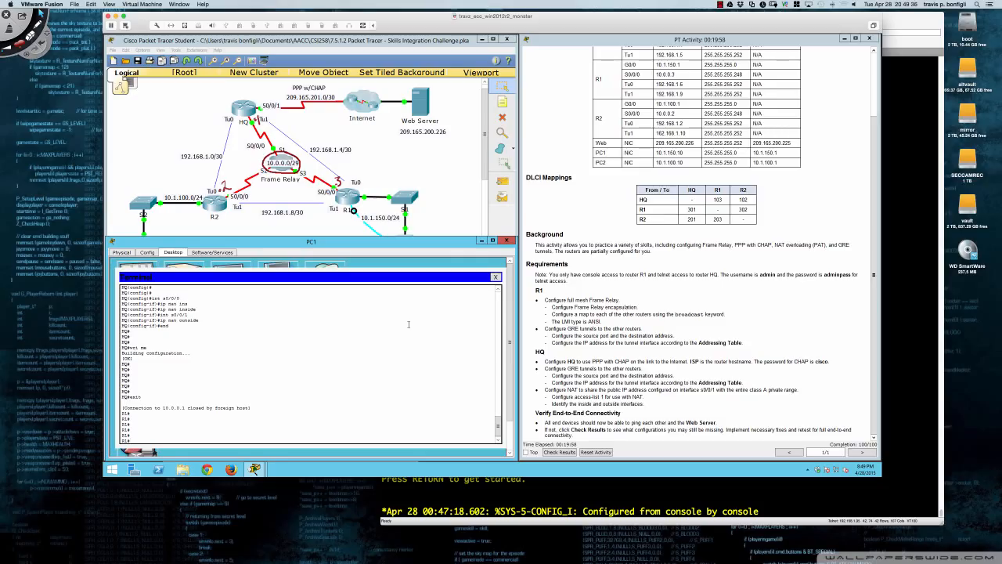
Page through R1's running configuration and highlight the EIGRP 10.0.0.0 network statement.
{"action": "type", "text": "sh run"}
{"action": "key", "text": "Return"}
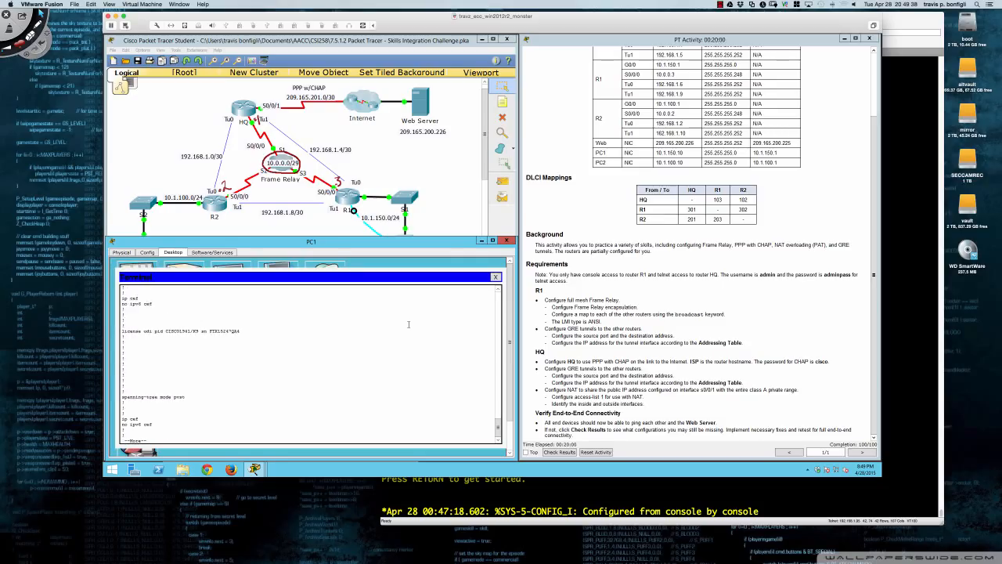
{"action": "key", "text": "space"}
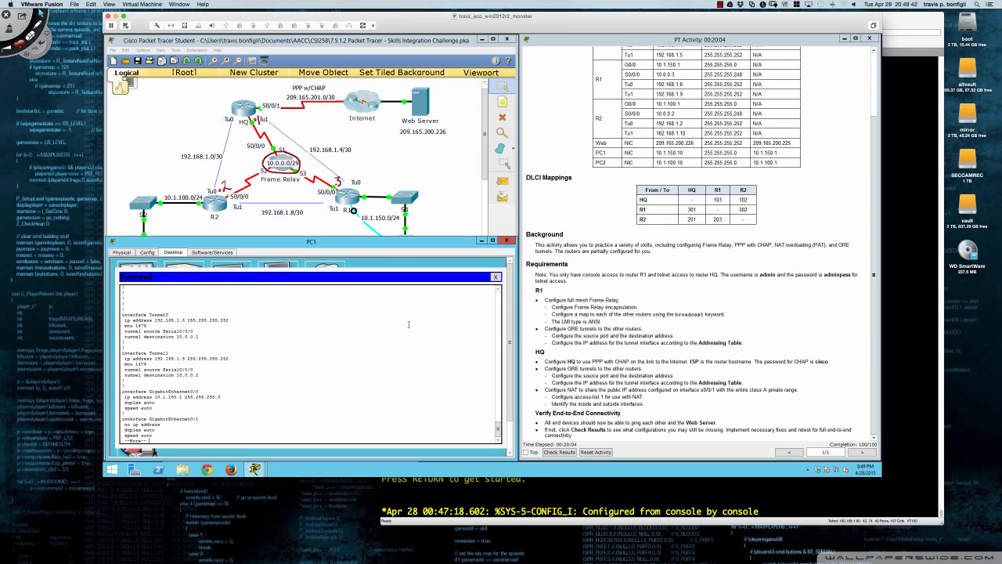
{"action": "key", "text": "space"}
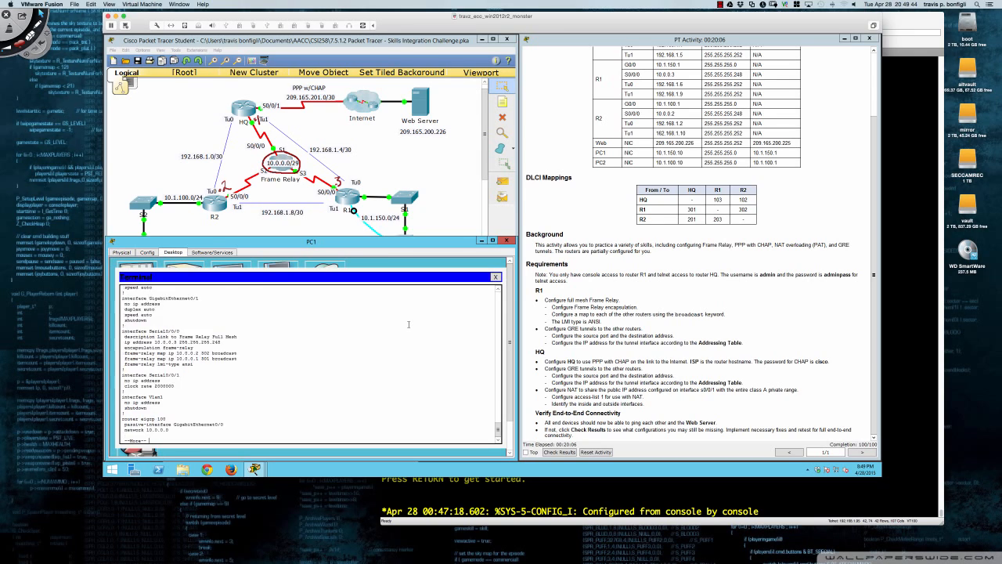
{"action": "key", "text": "Return"}
{"action": "key", "text": "Return"}
{"action": "key", "text": "Return"}
{"action": "key", "text": "Return"}
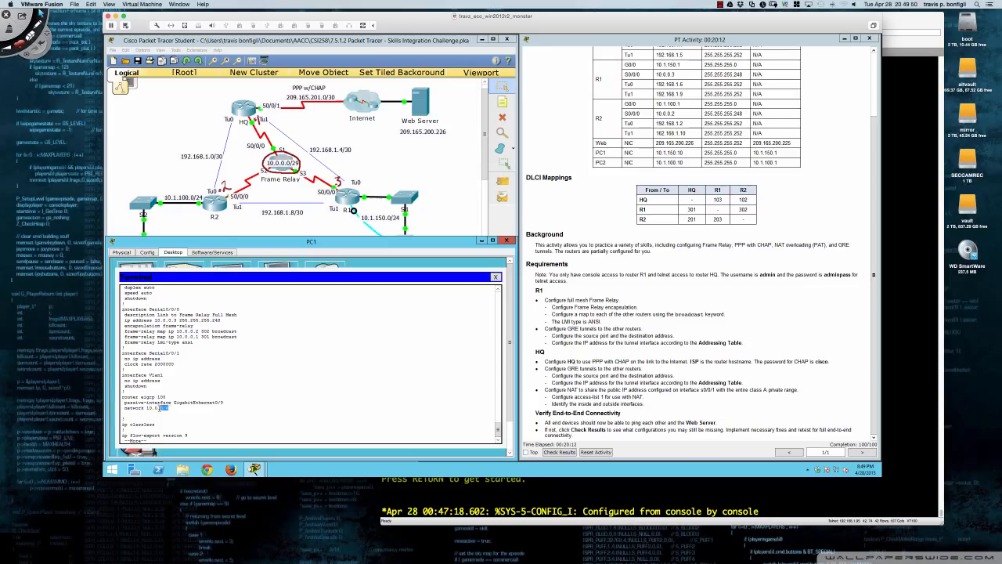
{"action": "mouse_move", "coordinate": [122, 402]}
{"action": "left_mouse_down"}
{"action": "mouse_move", "coordinate": [169, 408]}
{"action": "mouse_move", "coordinate": [122, 397]}
{"action": "left_mouse_up"}
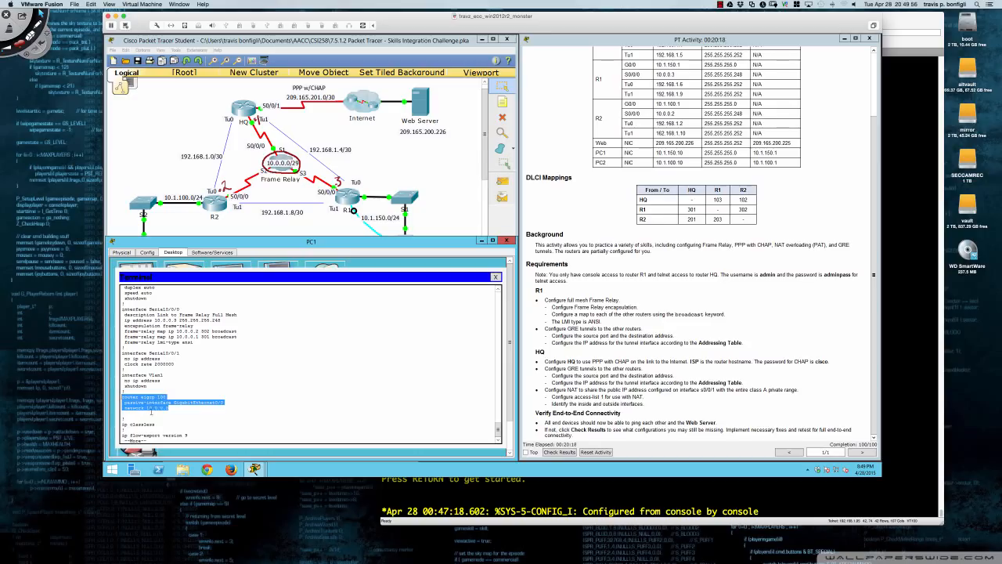
{"action": "left_click_drag", "start_coordinate": [146, 408], "coordinate": [169, 408]}
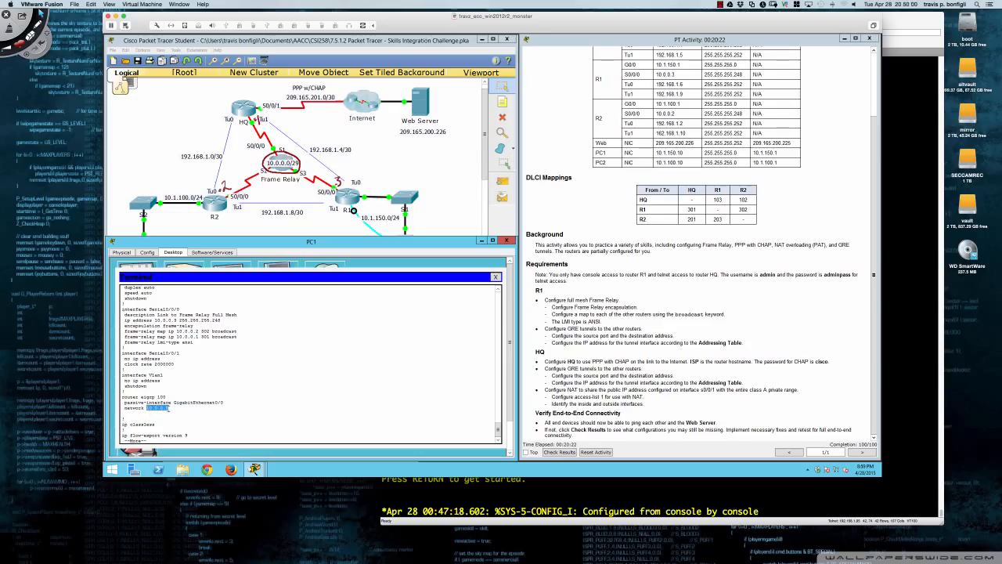
{"action": "left_click", "coordinate": [229, 416]}
Show R1's routing table and highlight the four tunnel routes and D*EX default route.
{"action": "type", "text": "qsh ip route"}
{"action": "key", "text": "Return"}
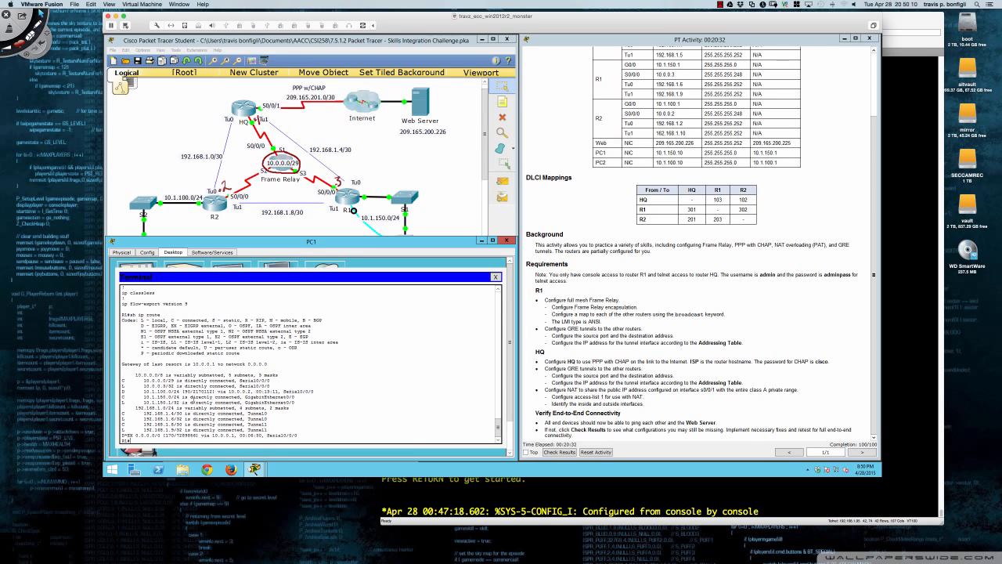
{"action": "left_click_drag", "start_coordinate": [122, 412], "coordinate": [269, 429]}
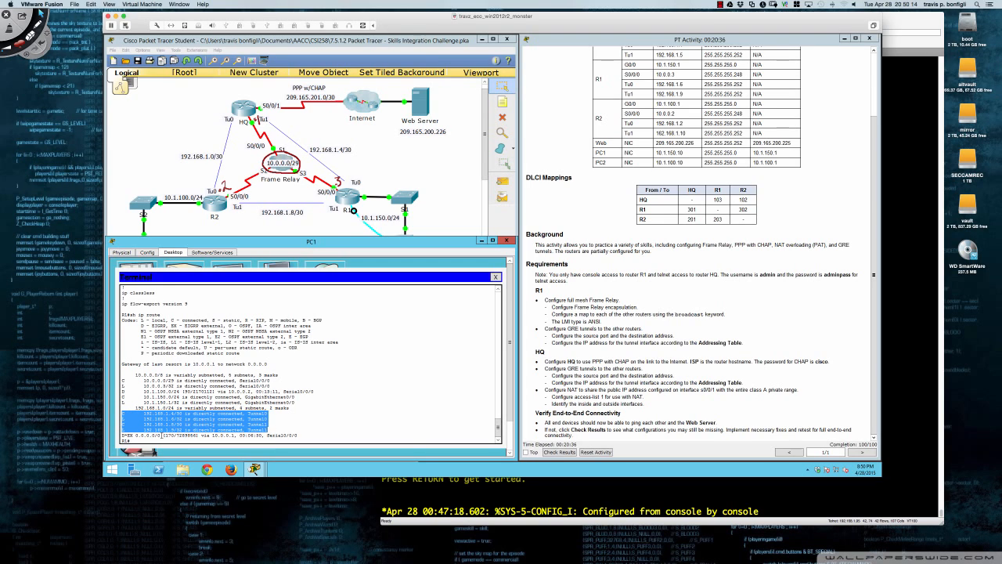
{"action": "left_click_drag", "start_coordinate": [123, 434], "coordinate": [299, 436]}
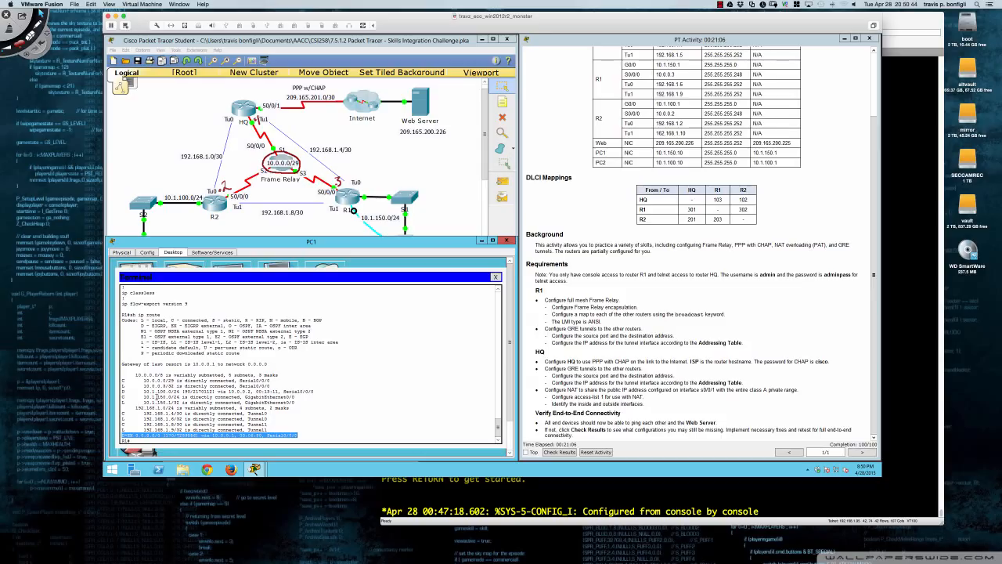
{"action": "left_click", "coordinate": [305, 417]}
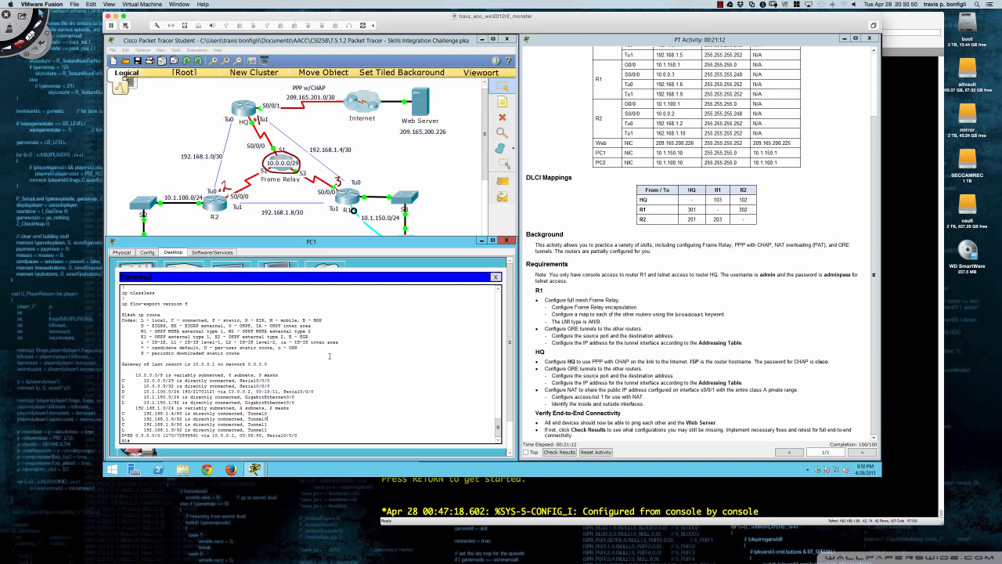
From PC1's command prompt, ping the Web Server 209.165.200.226 and PC2 at 10.1.100.10.
{"action": "left_click", "coordinate": [496, 278]}
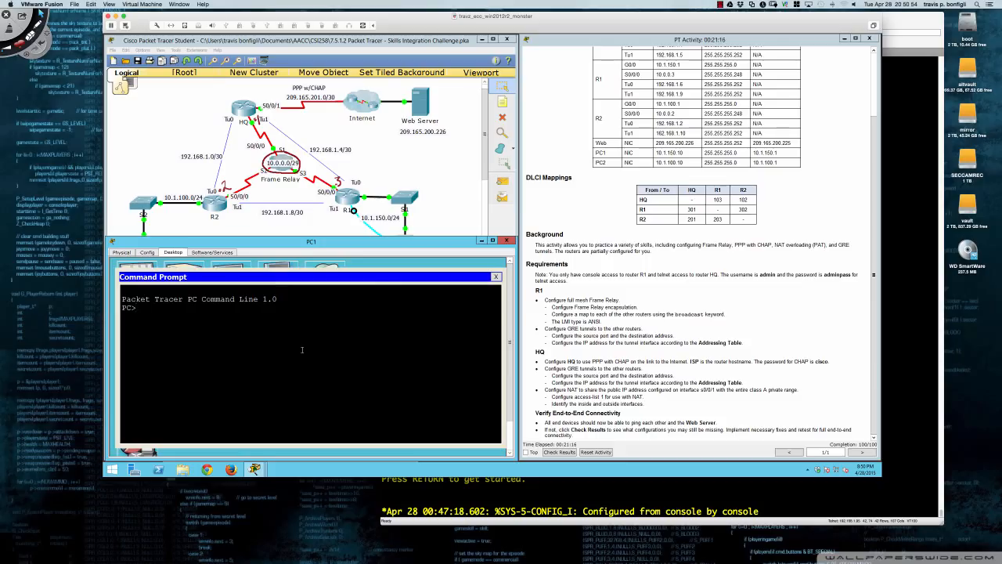
{"action": "type", "text": "ping 209.165.200.226"}
{"action": "key", "text": "Return"}
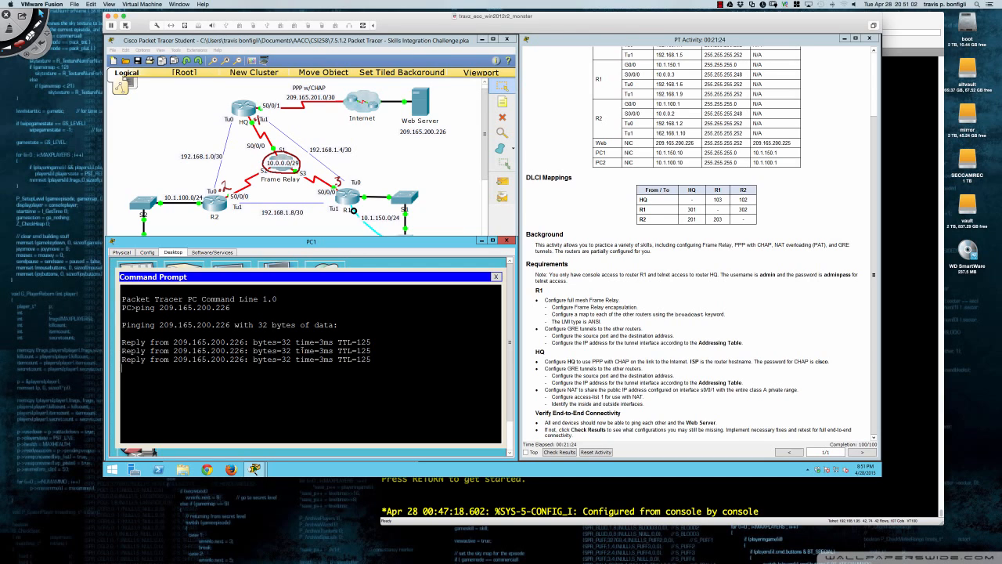
{"action": "type", "text": "ping"}
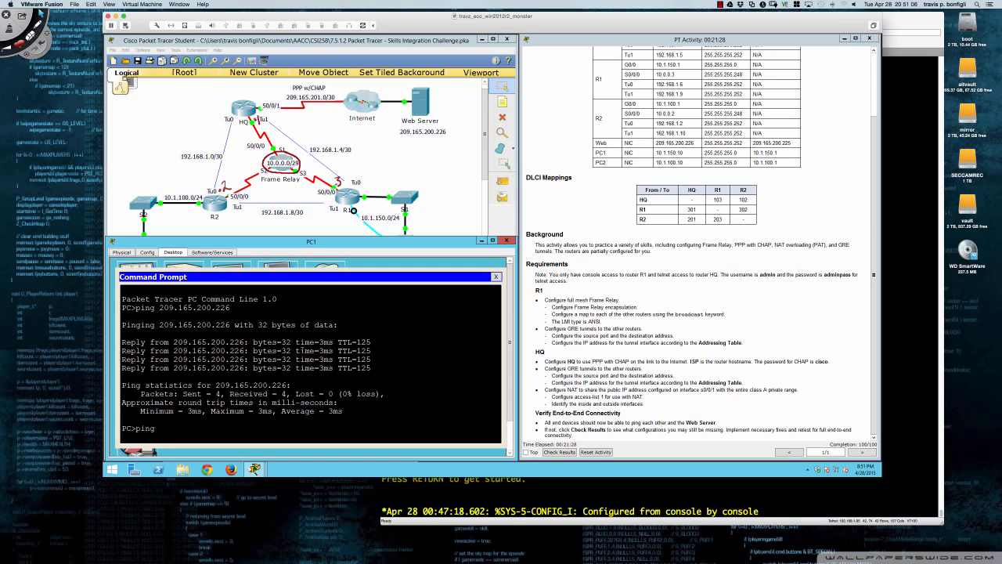
{"action": "type", "text": " 10.1.100.10"}
{"action": "key", "text": "Return"}
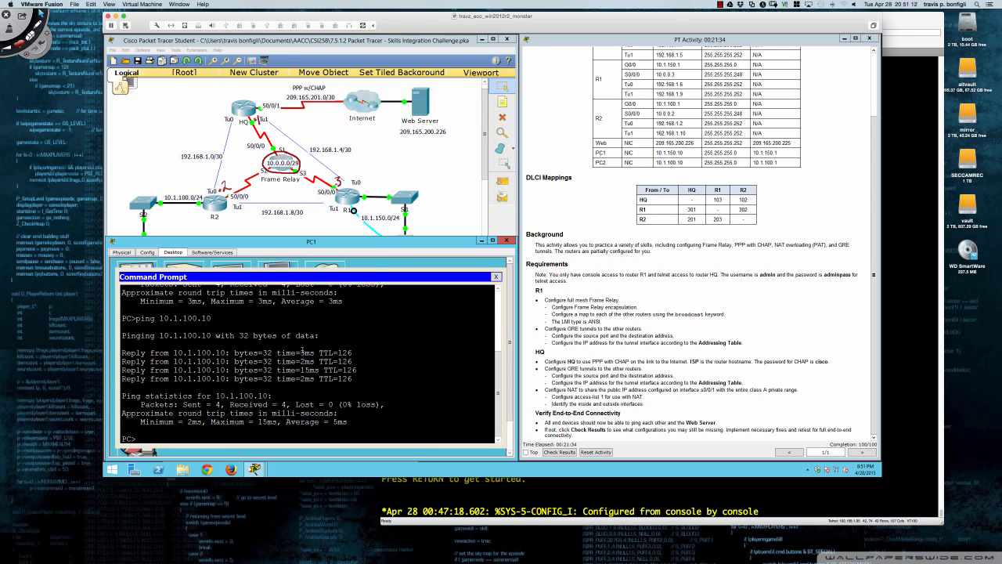
Run tracert 209.165.200.226 from PC1 and highlight the hops to the Web Server.
{"action": "left_click", "coordinate": [506, 240]}
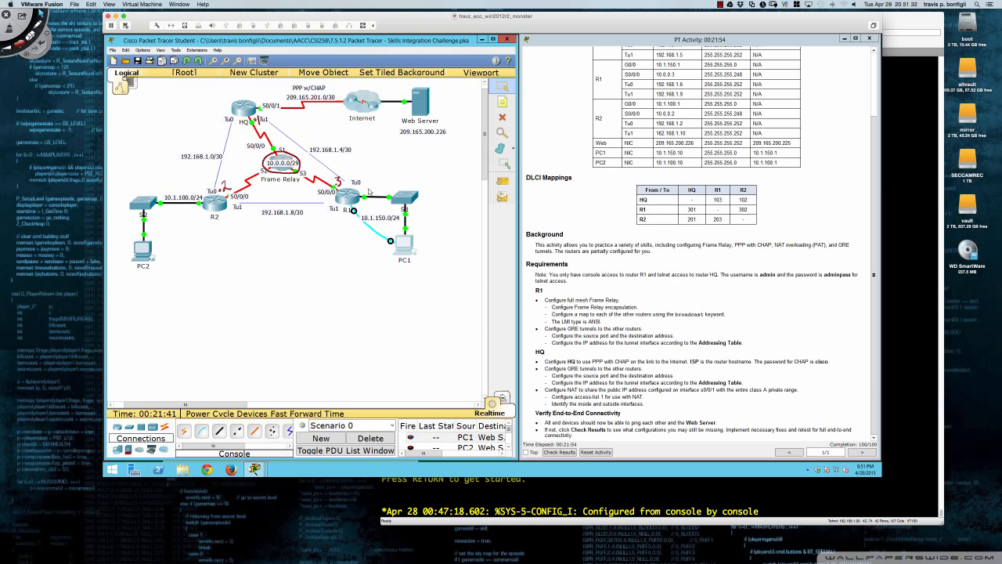
{"action": "left_click", "coordinate": [402, 245]}
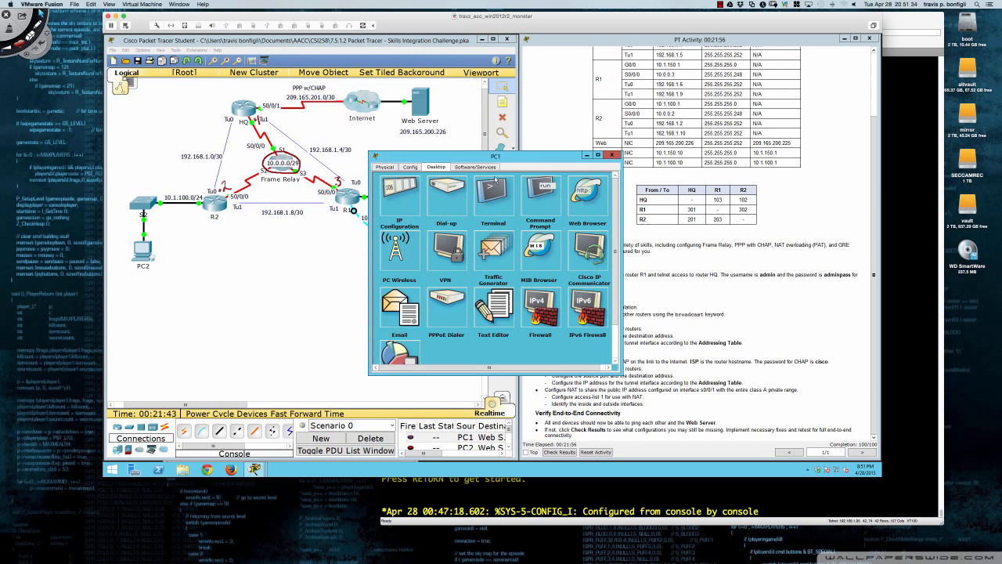
{"action": "left_click_drag", "start_coordinate": [507, 159], "coordinate": [308, 248]}
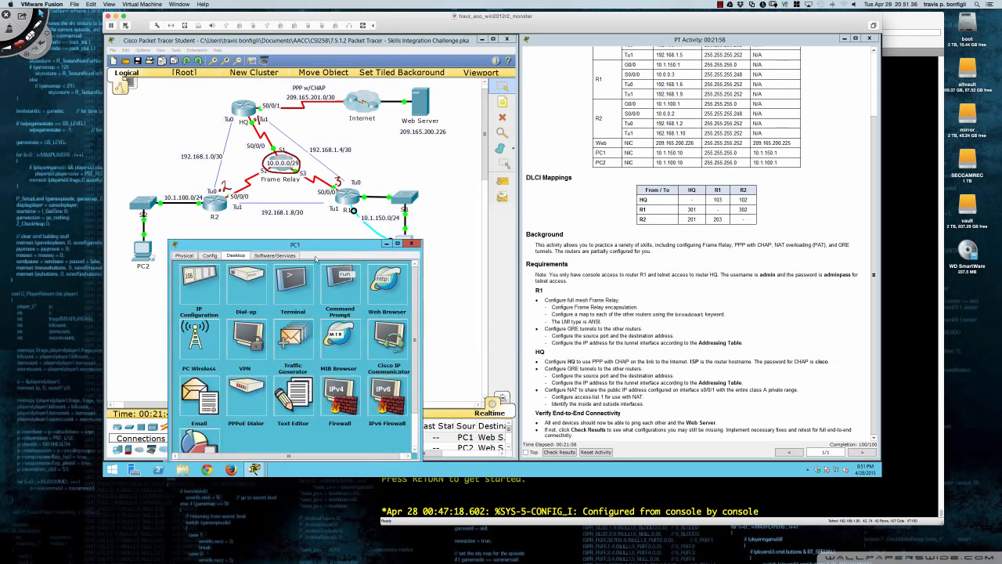
{"action": "left_click", "coordinate": [339, 277]}
{"action": "type", "text": "t"}
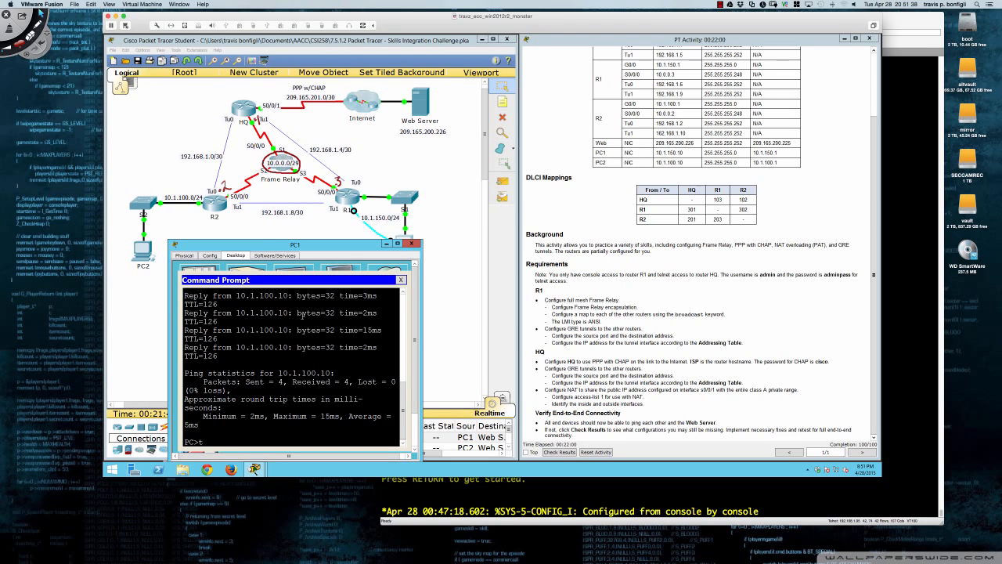
{"action": "type", "text": "racert 209.165.200.226"}
{"action": "key", "text": "Return"}
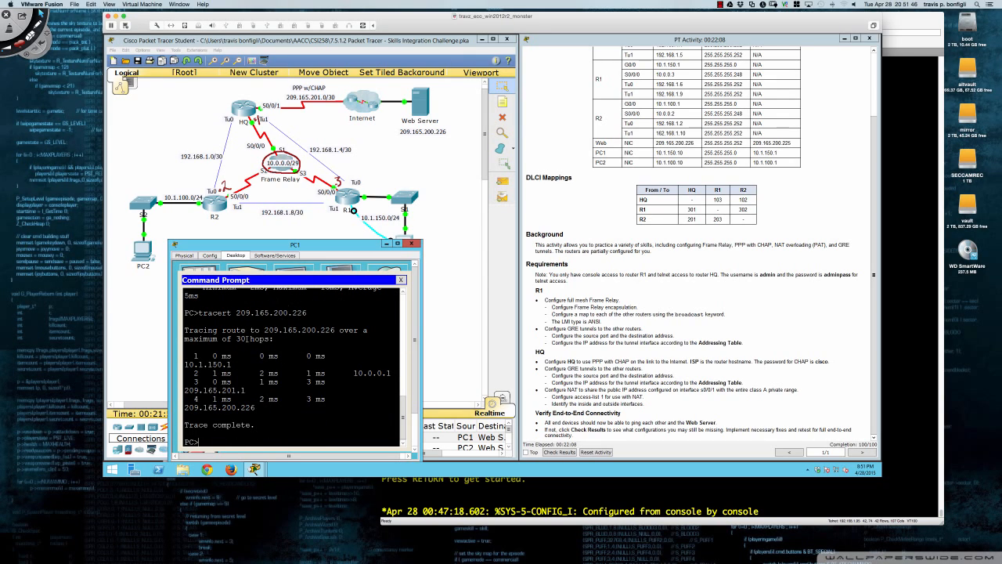
{"action": "left_click_drag", "start_coordinate": [185, 364], "coordinate": [280, 408]}
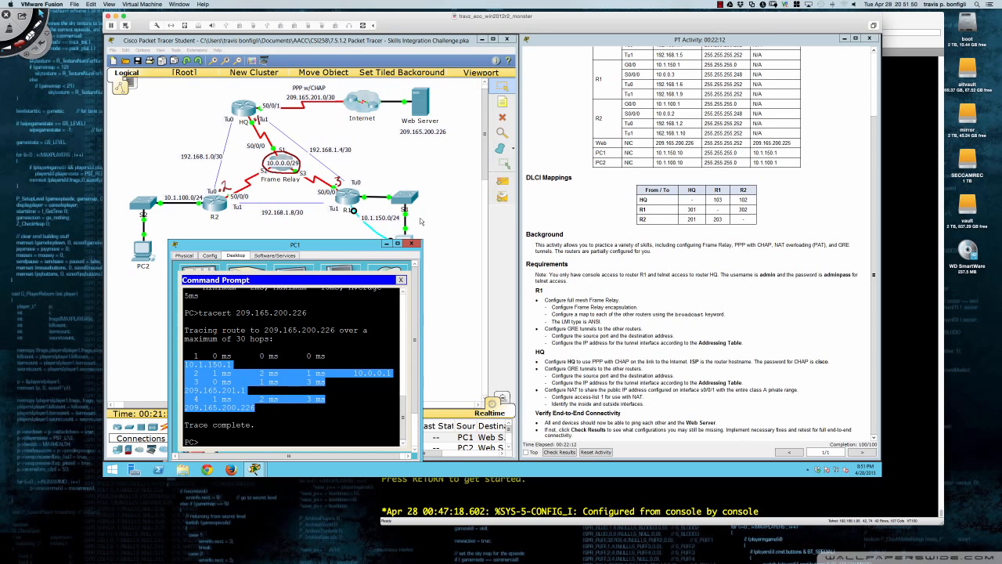
Reconnect PC1's Terminal to R1 with default settings, refresh the prompt, then close PC1's window.
{"action": "left_click", "coordinate": [401, 279]}
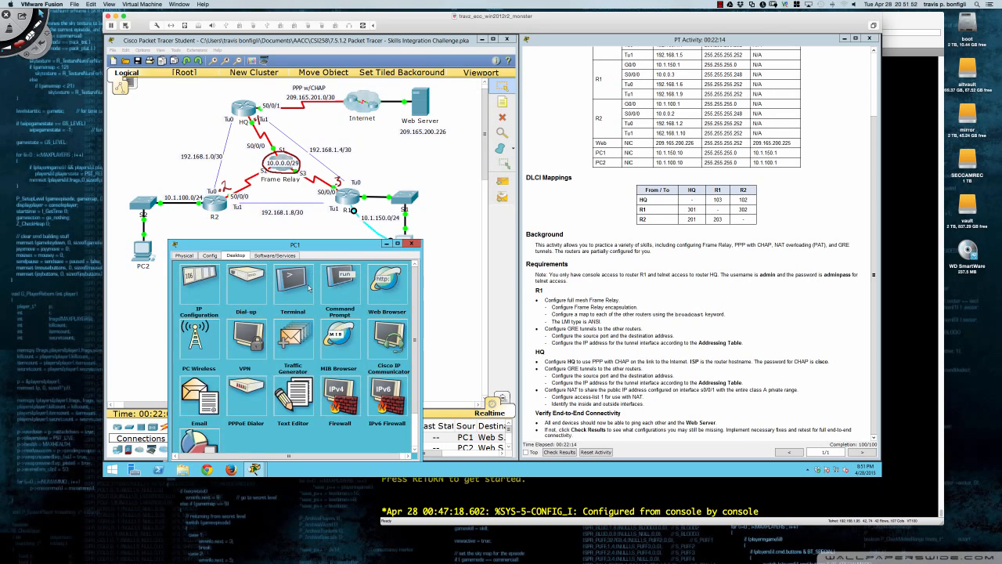
{"action": "left_click", "coordinate": [288, 294]}
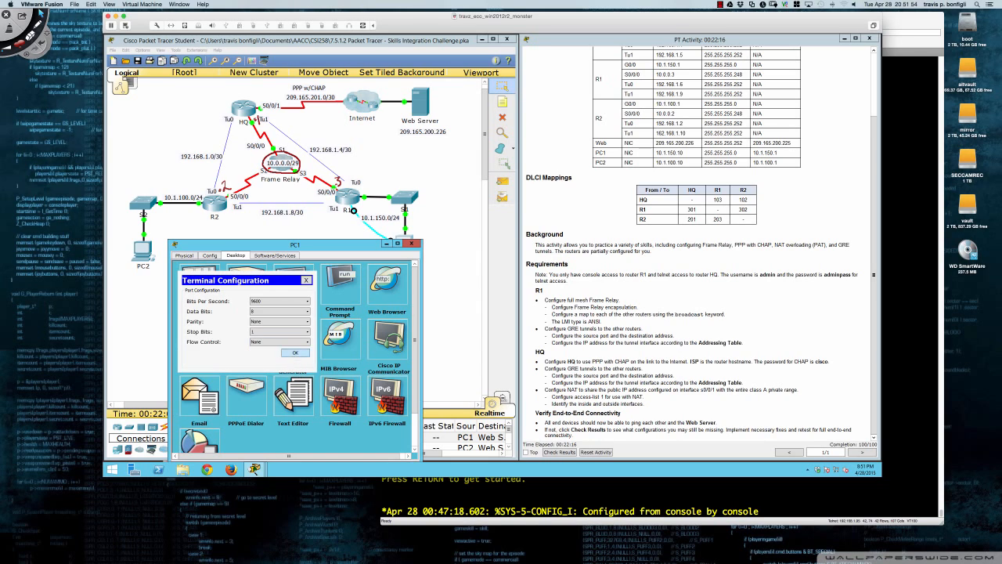
{"action": "left_click", "coordinate": [295, 352]}
{"action": "key", "text": "Return"}
{"action": "key", "text": "Return"}
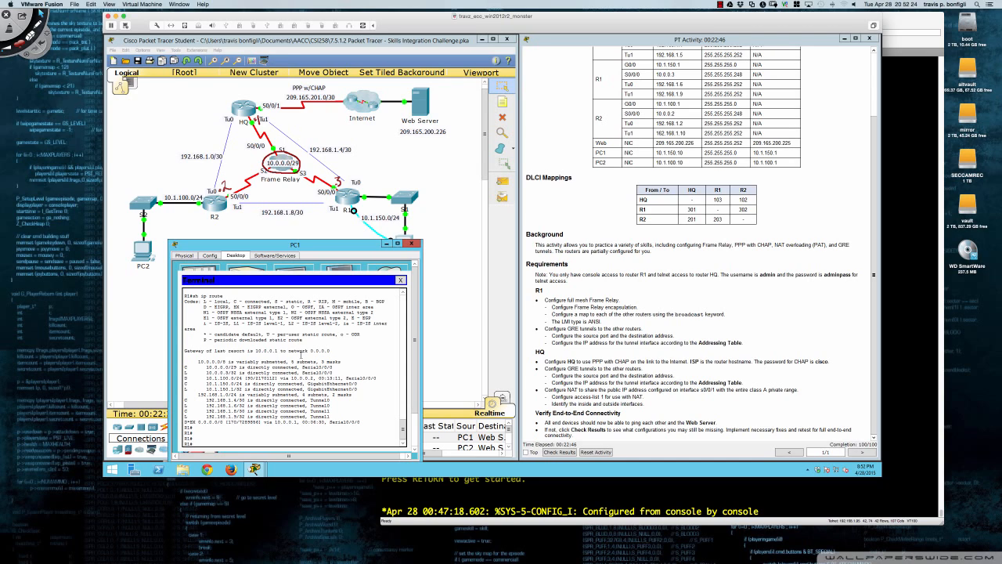
{"action": "left_click", "coordinate": [413, 244]}
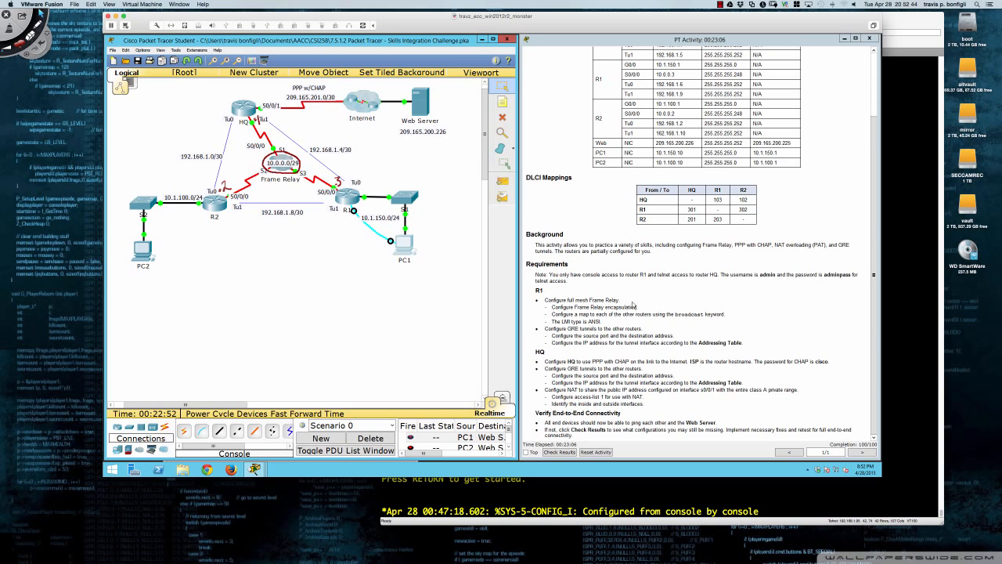
Scroll the activity instructions up to the Skills Integration Challenge title and Addressing Table.
{"action": "scroll", "coordinate": [673, 214], "scroll_direction": "up", "scroll_amount": 2}
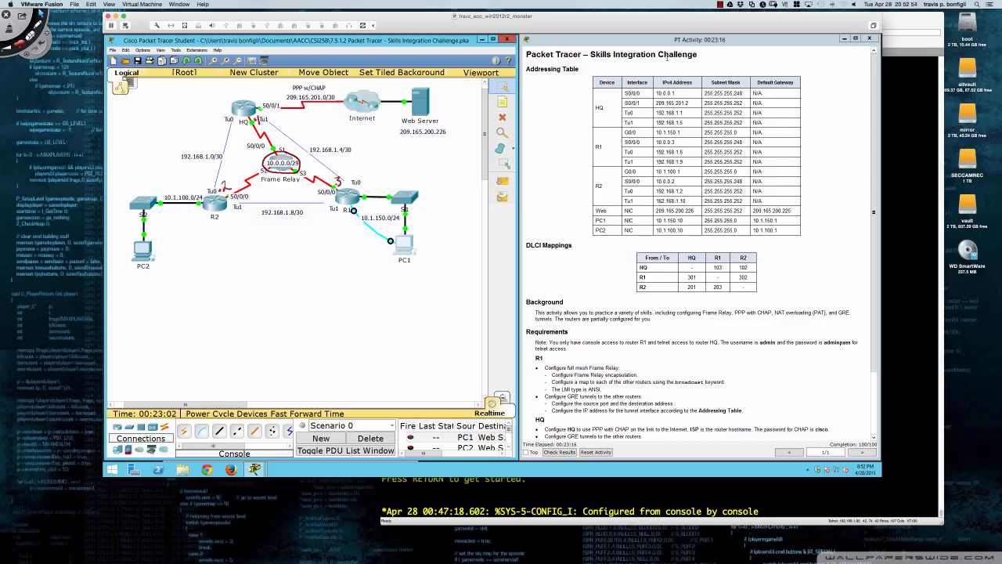
{"action": "left_click", "coordinate": [720, 4]}
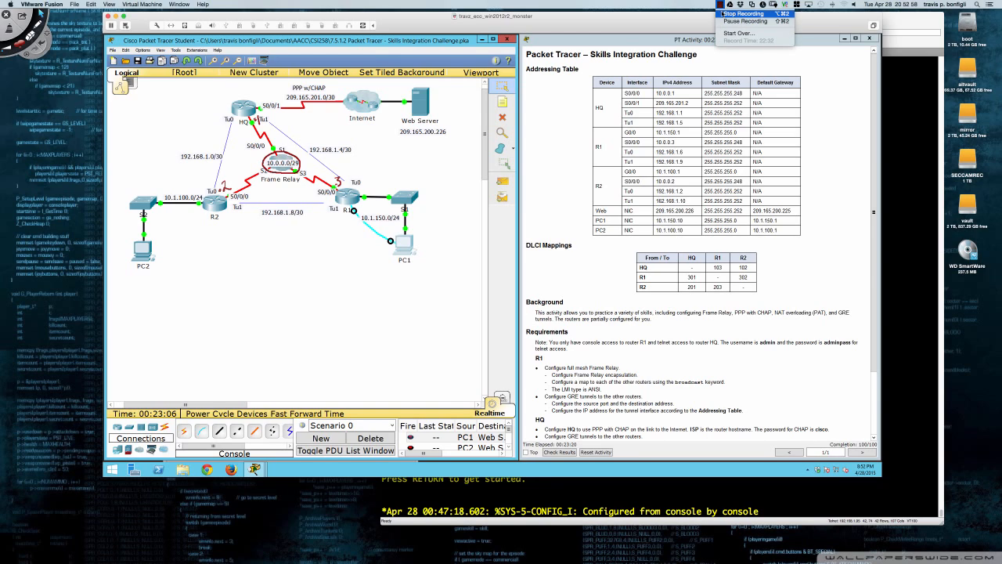